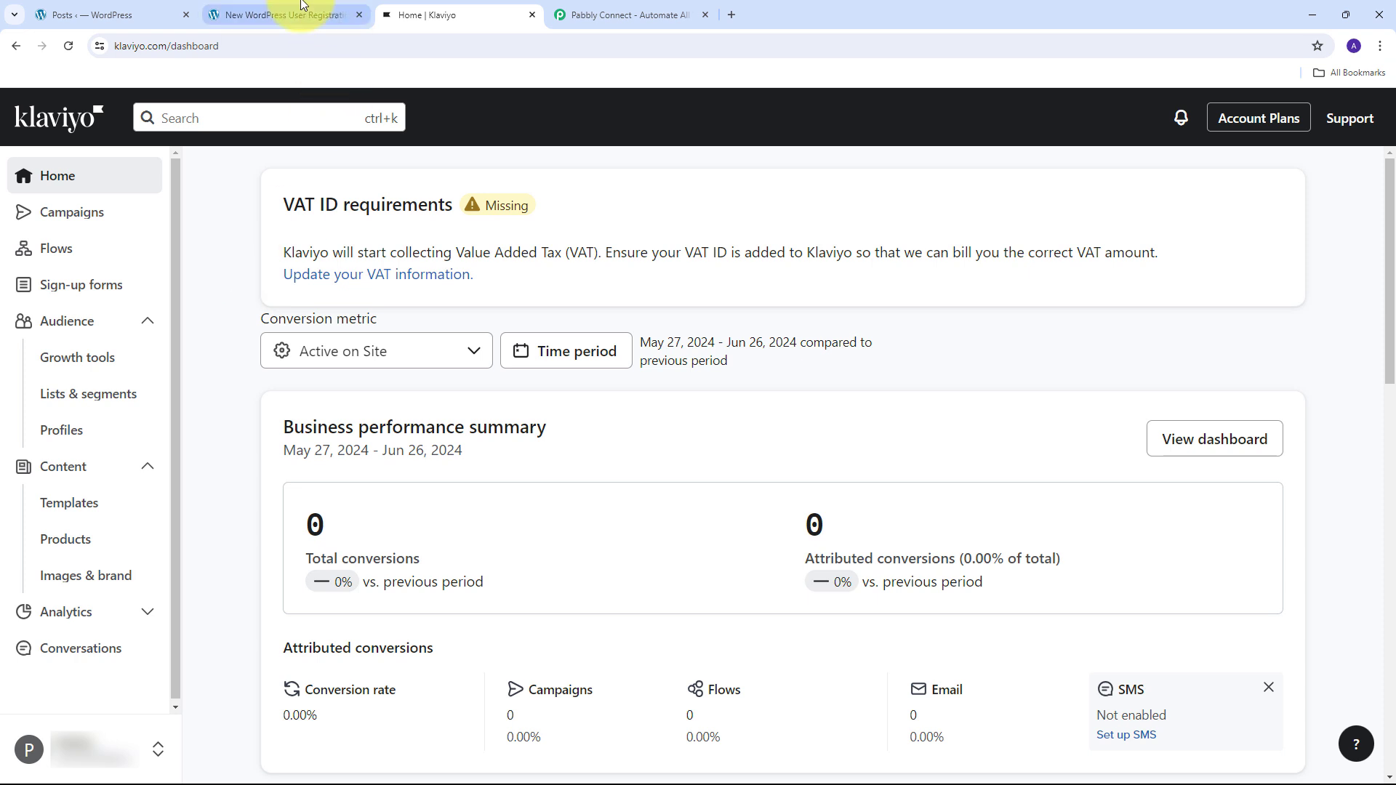
- Look over the WordPress posts list and Klaviyo, then switch to the Pabbly Connect website
left_click(113, 13)
left_click(421, 4)
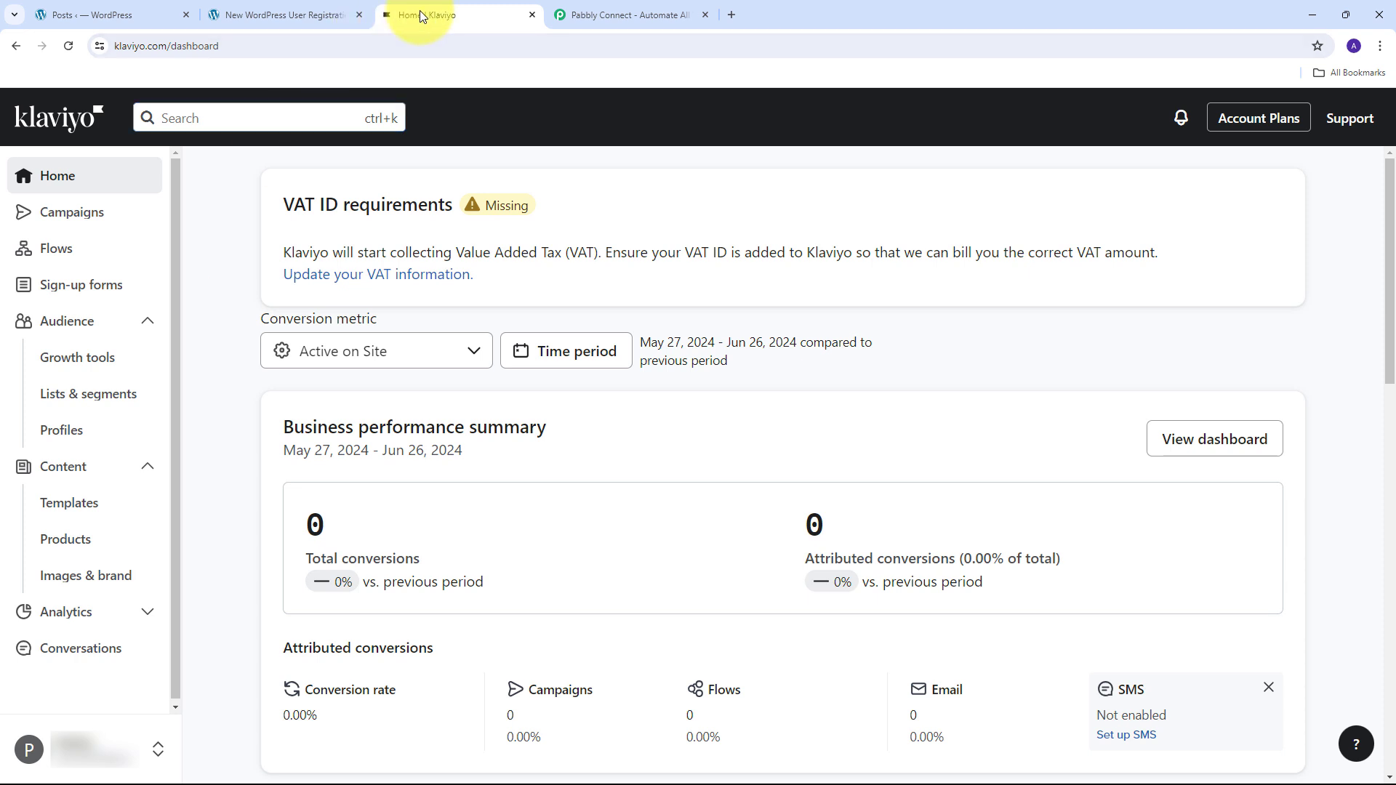
left_click(109, 14)
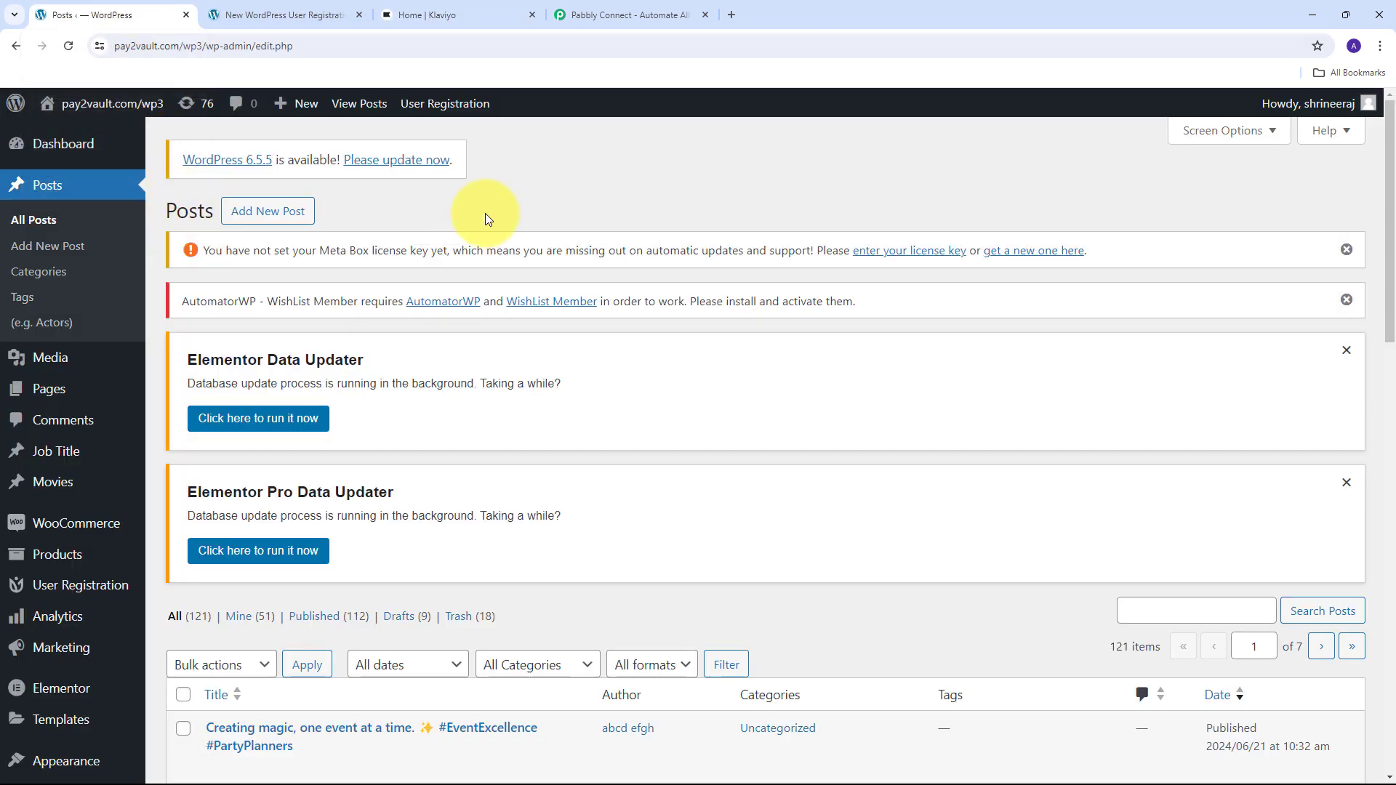
left_click(619, 6)
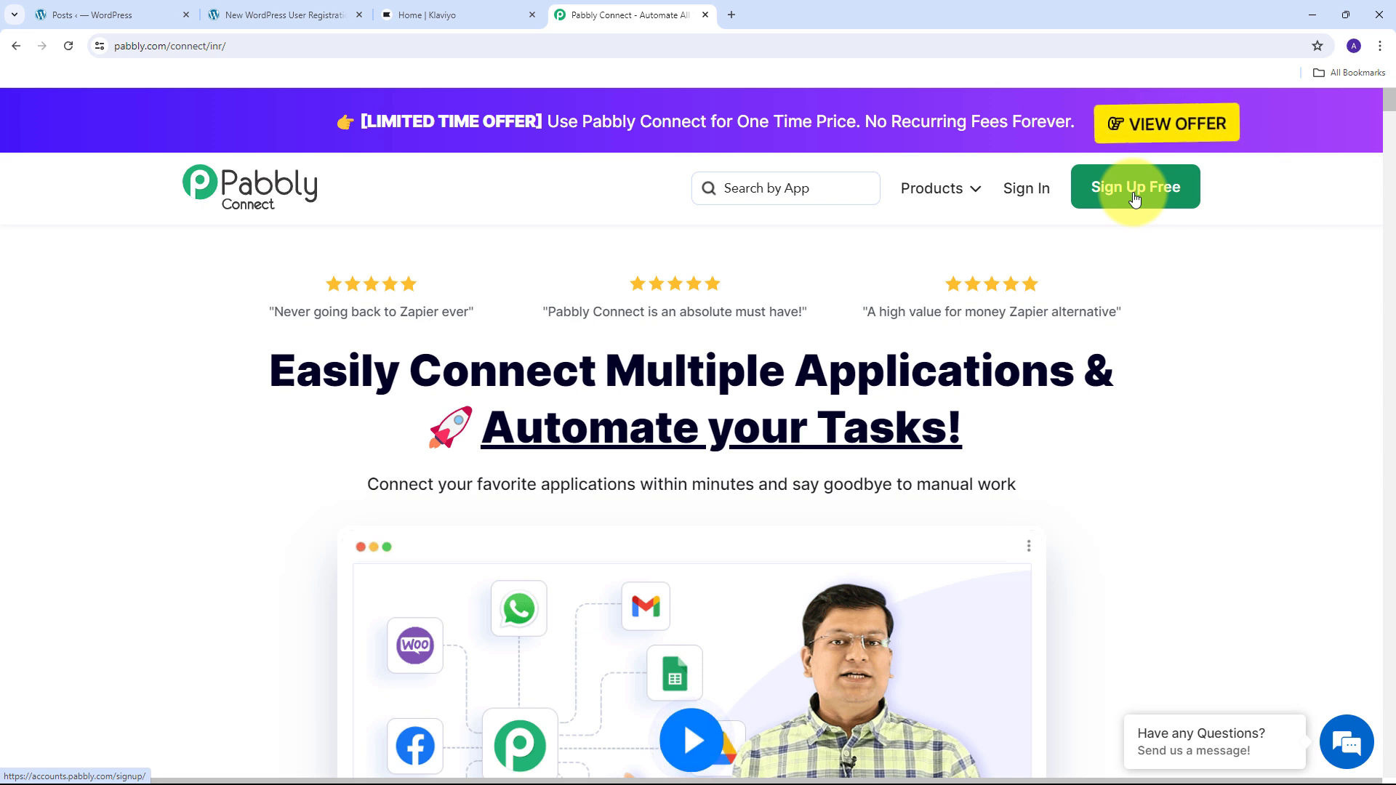
- Sign in to Pabbly and launch Pabbly Connect from the All Pabbly Apps page
left_click(1018, 188)
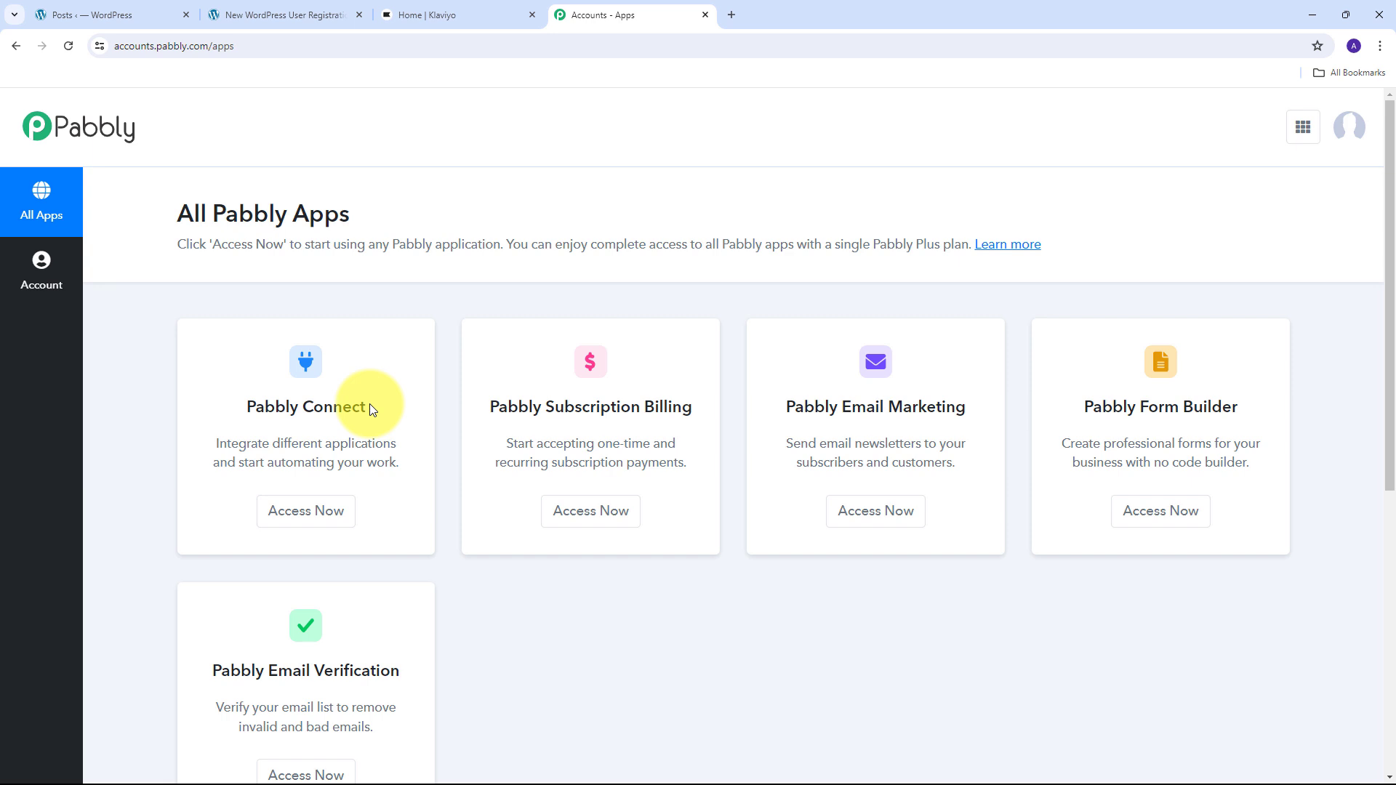
left_click(300, 512)
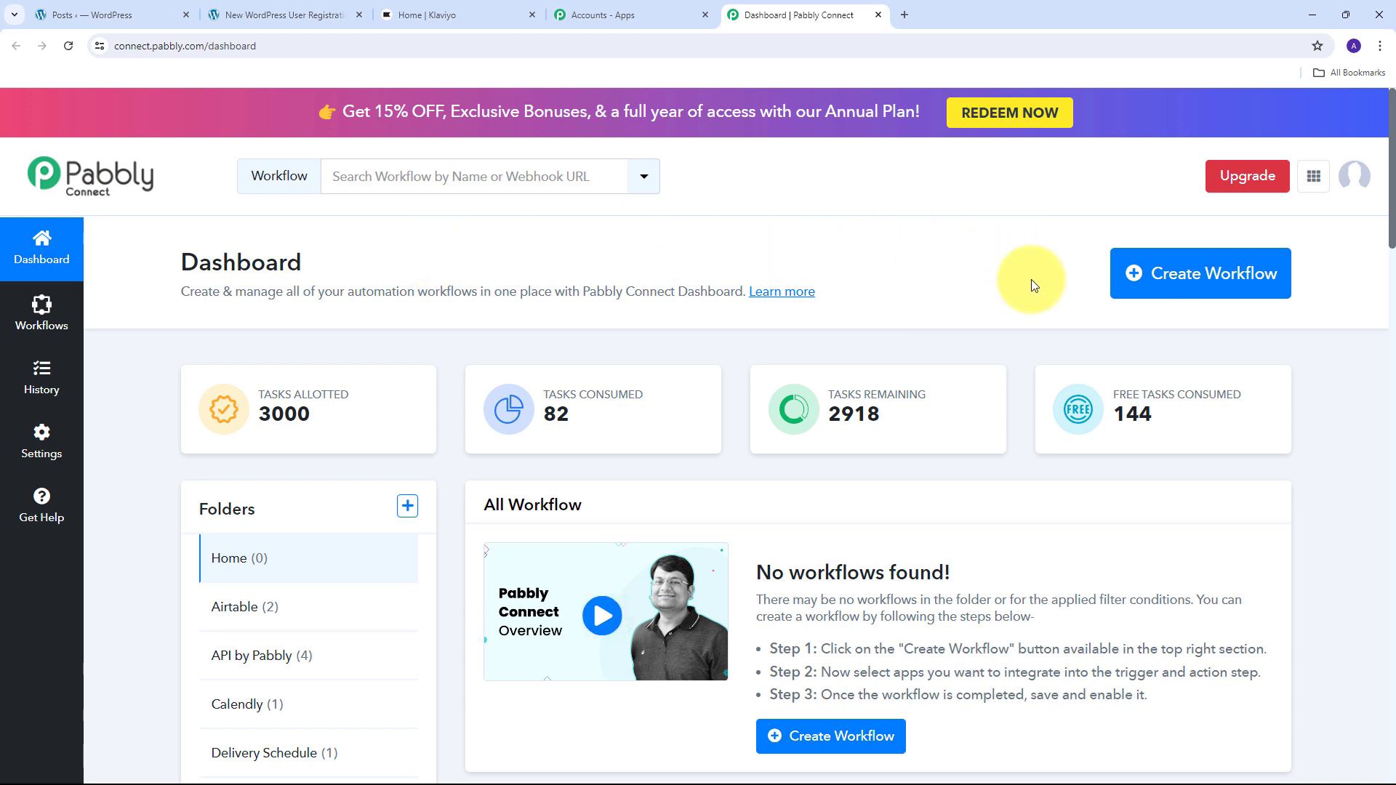
- Create a workflow named 'Create Klaviyo Subscriber from WordPress User' in the Home folder
left_click(1189, 282)
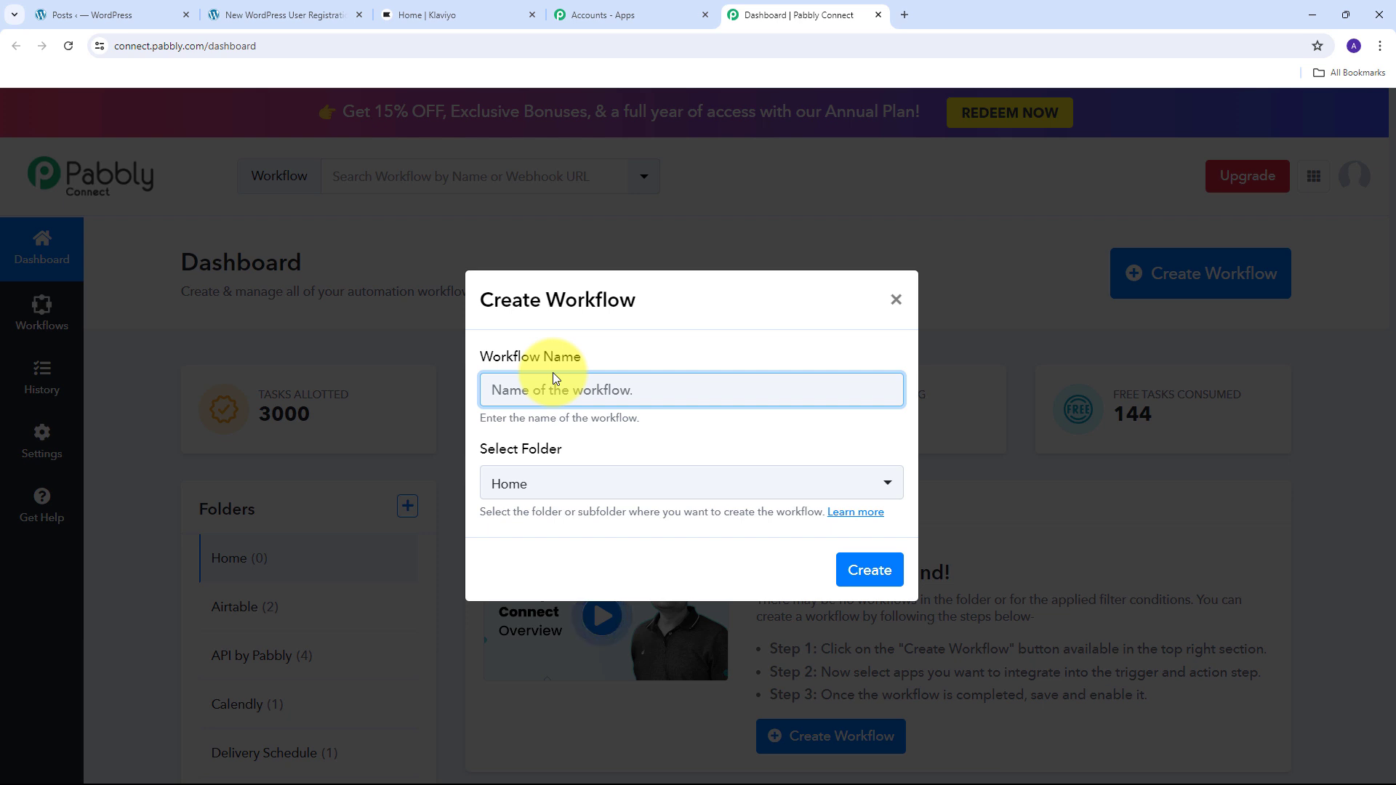
type("Create Klaviyo Subscriber from WordPress User")
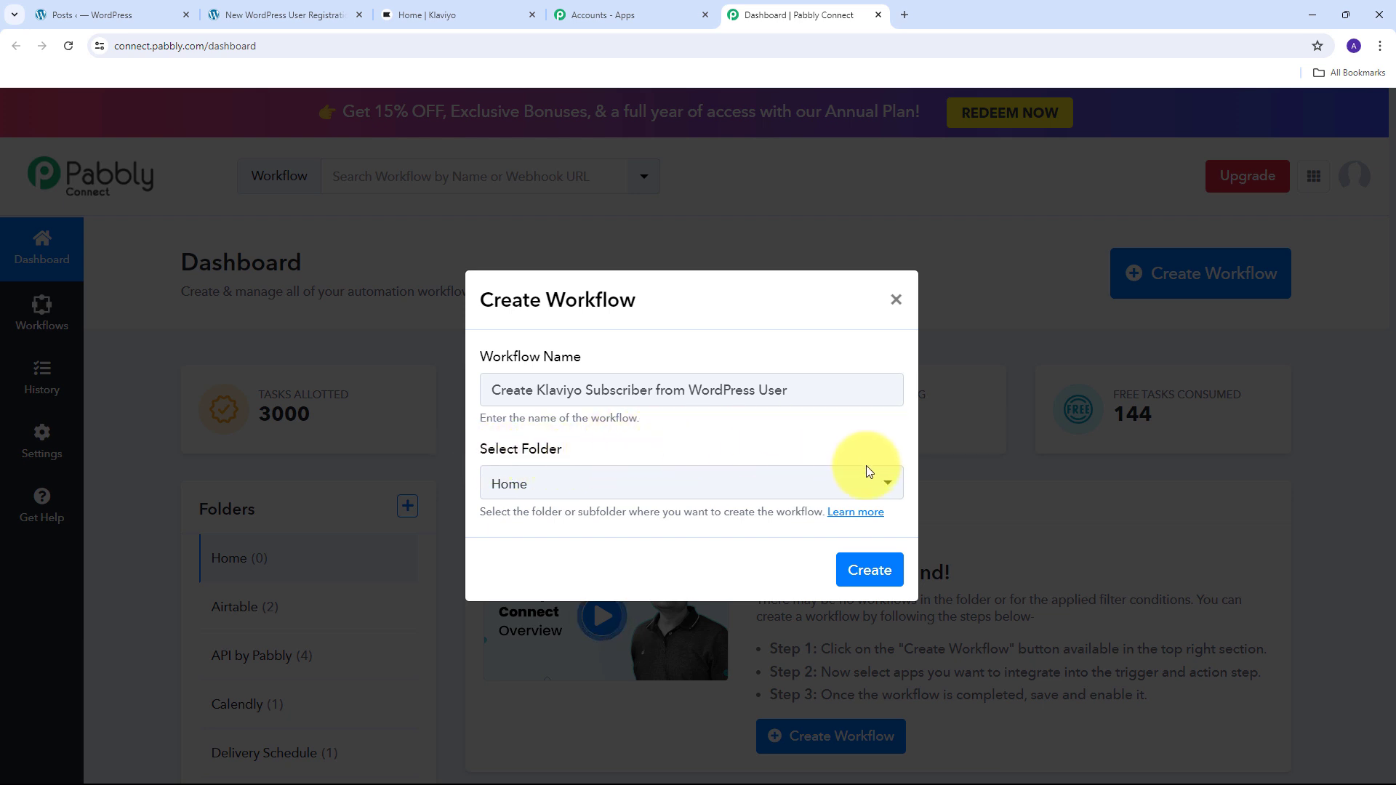
left_click(772, 486)
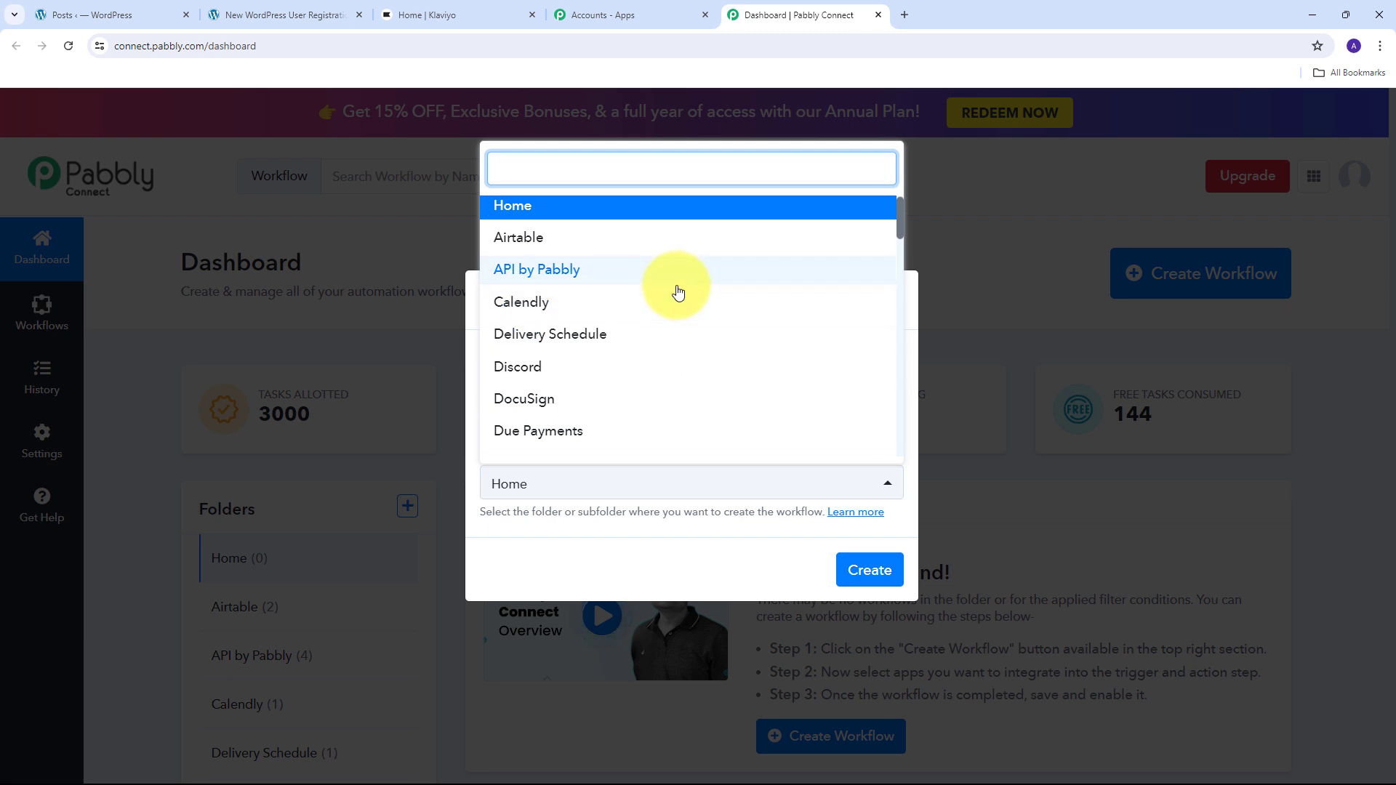
scroll(676, 290, "down", 5)
scroll(674, 315, "up", 5)
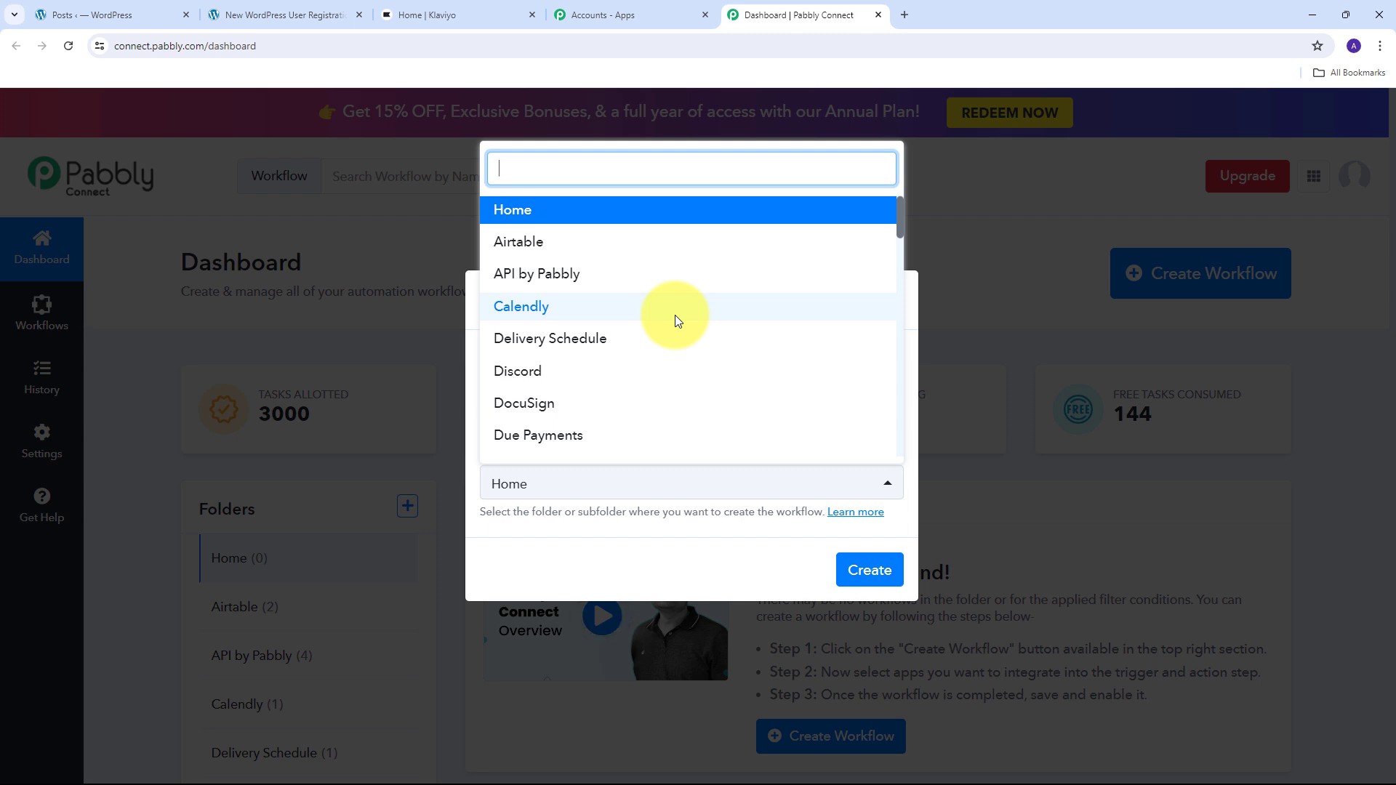
left_click(531, 217)
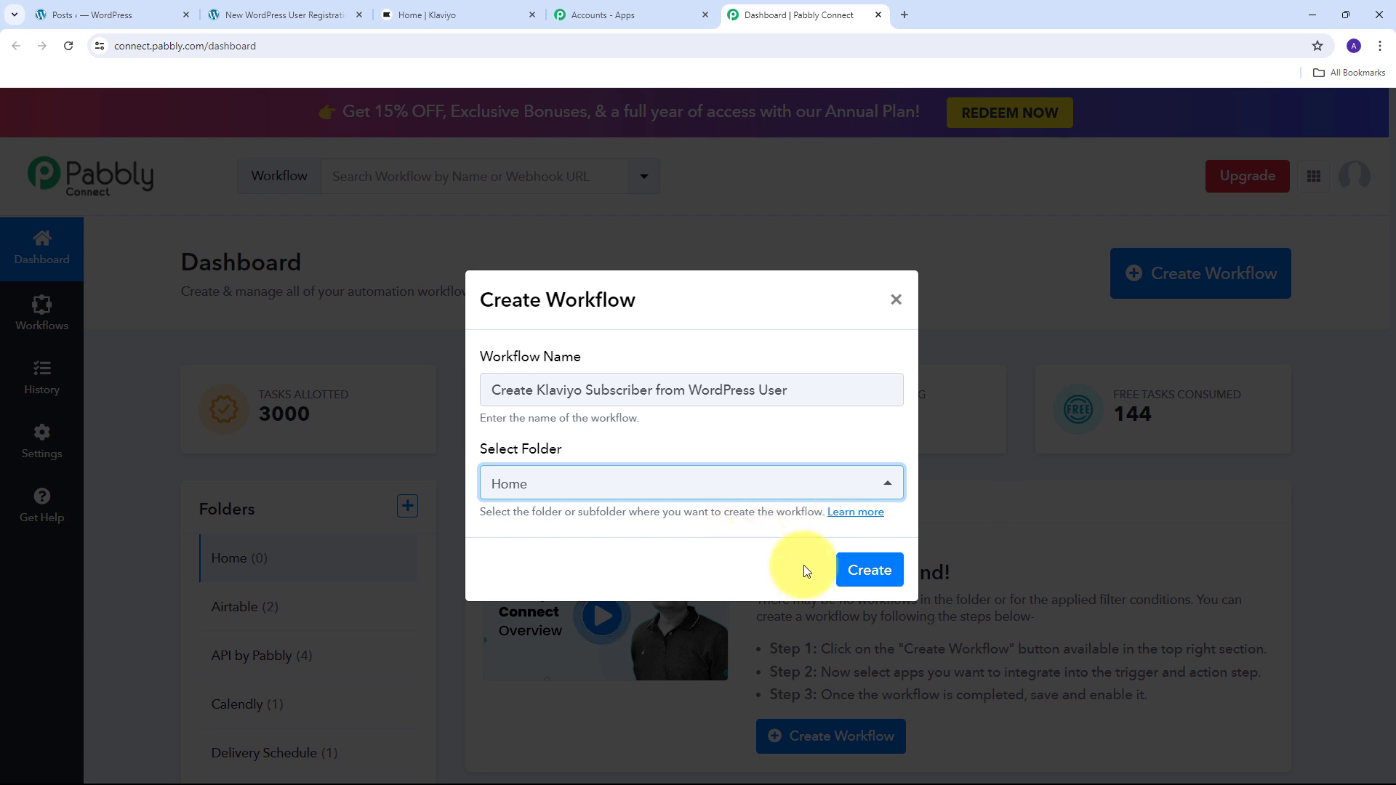
left_click(872, 571)
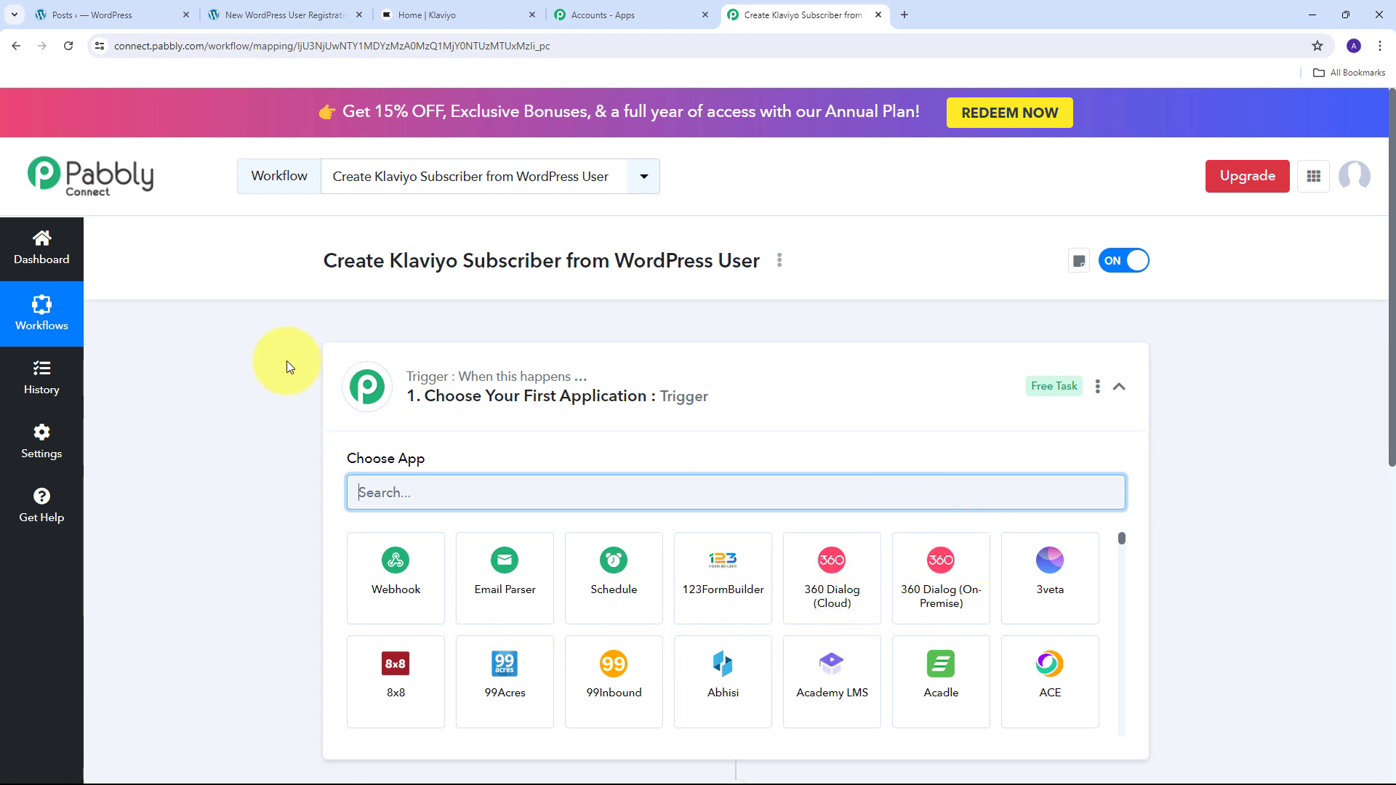
- Set the trigger app to WordPress with the User Registers trigger event
scroll(286, 361, "down", 3)
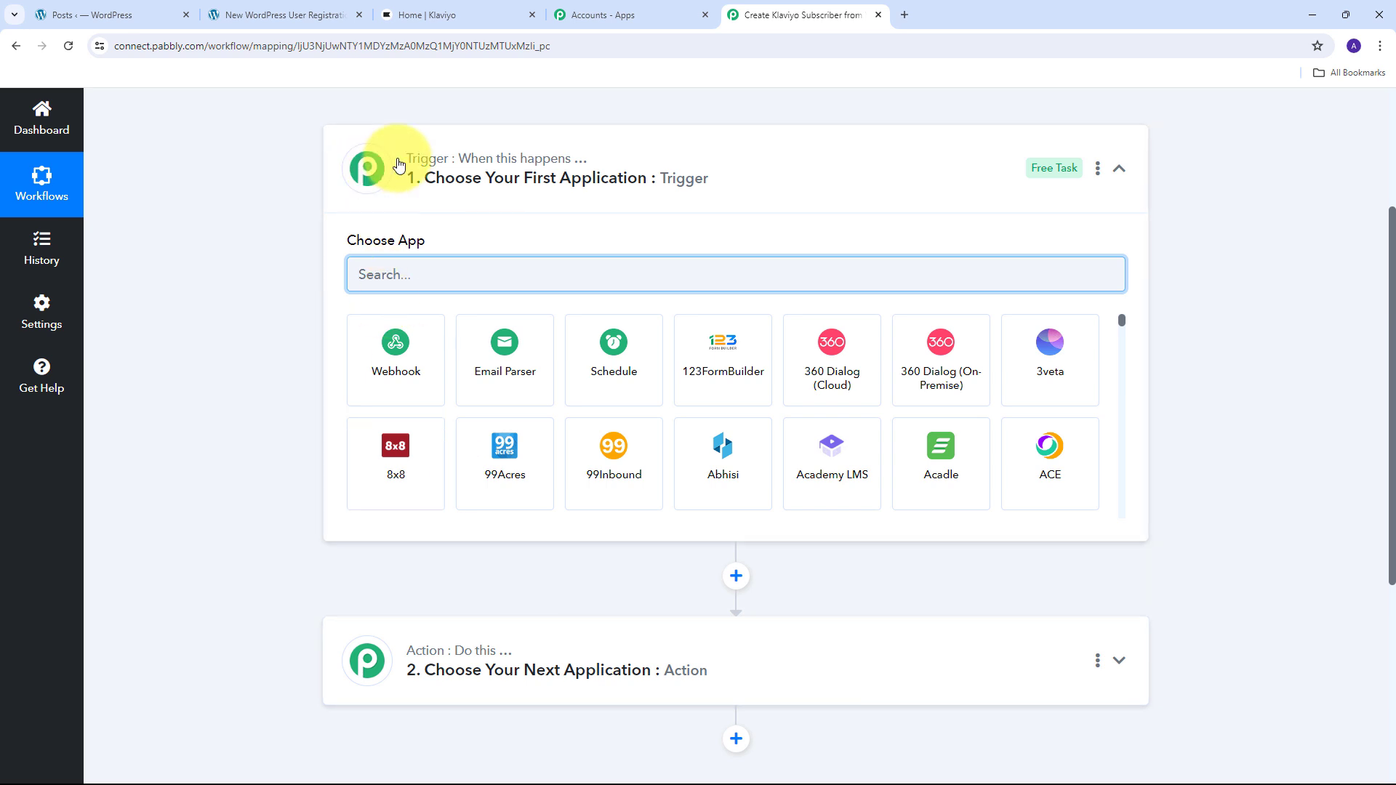
mouse_move(414, 167)
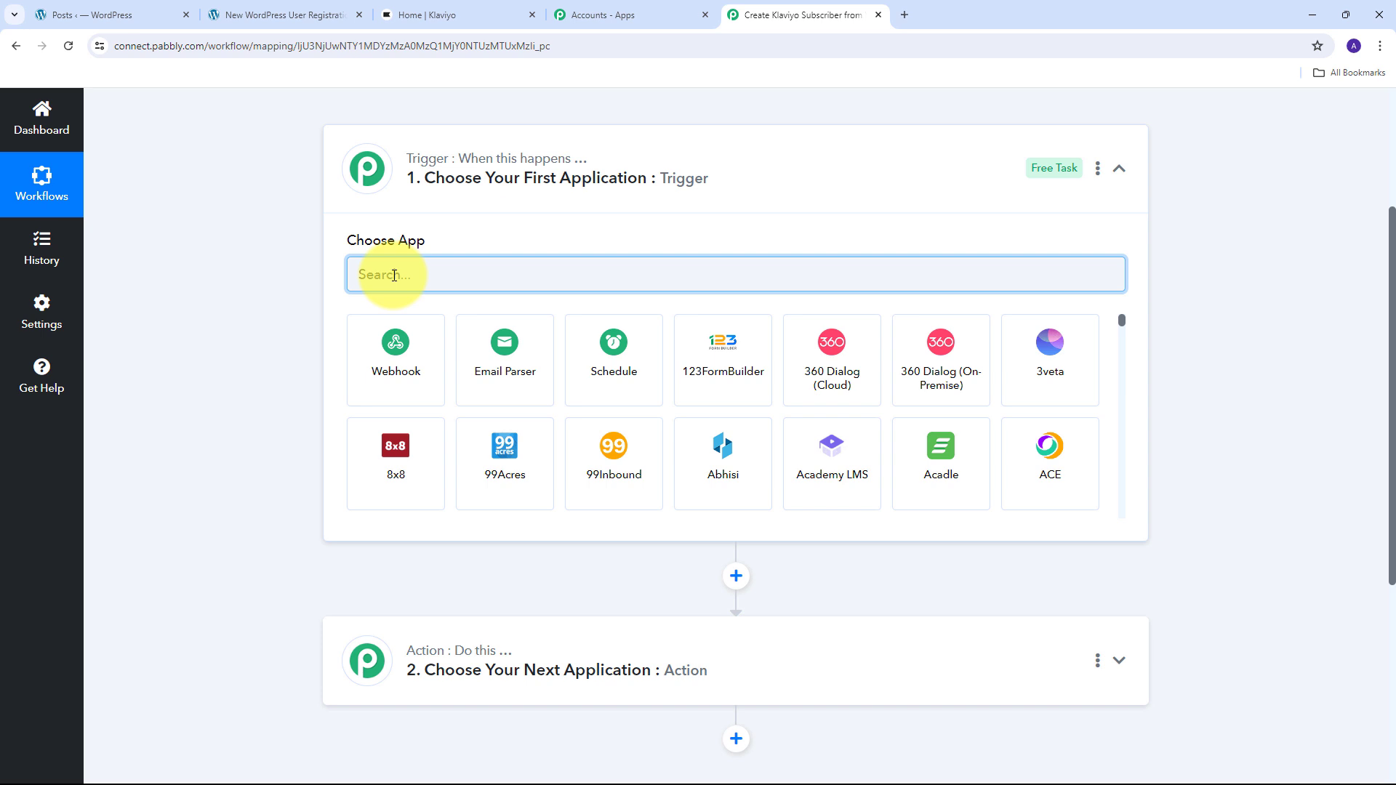
type("Wordpress")
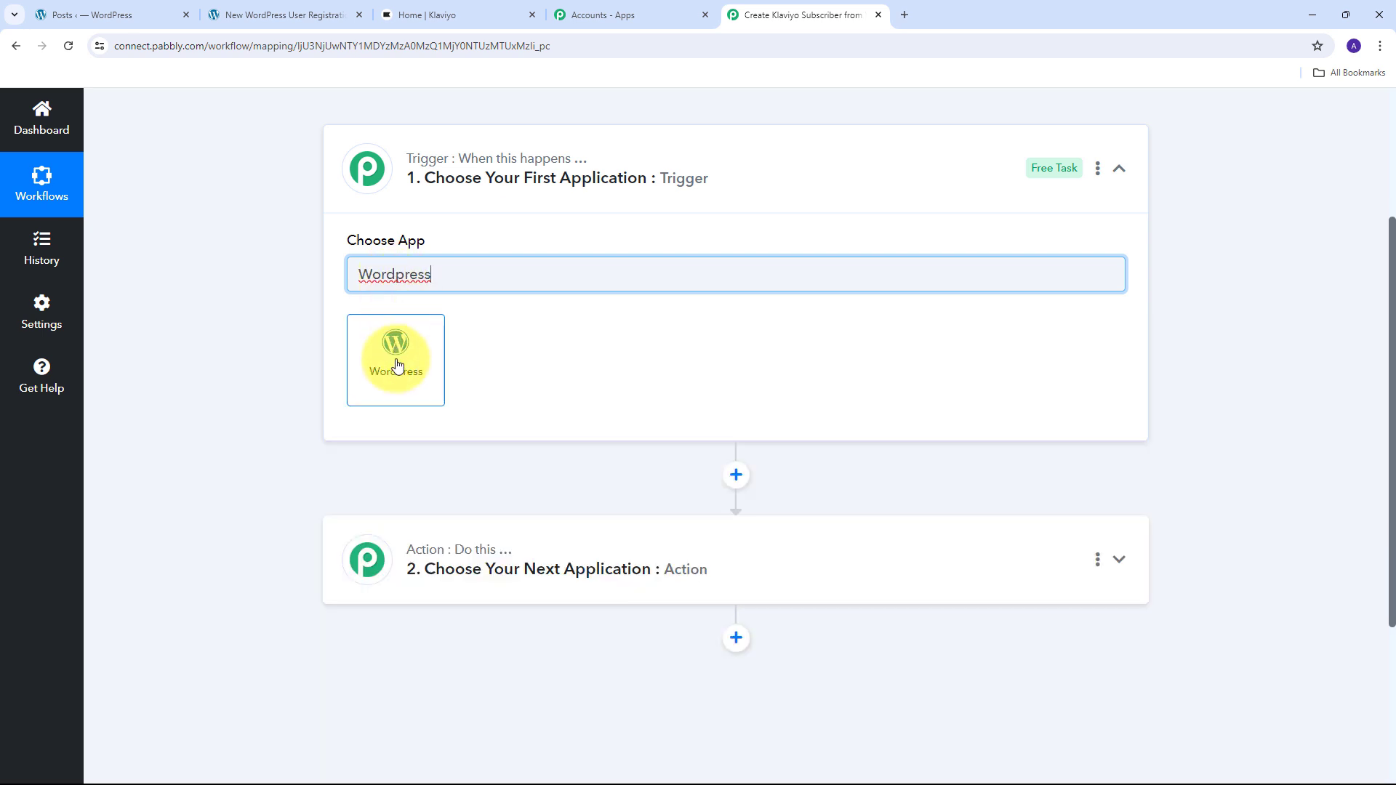
left_click(397, 365)
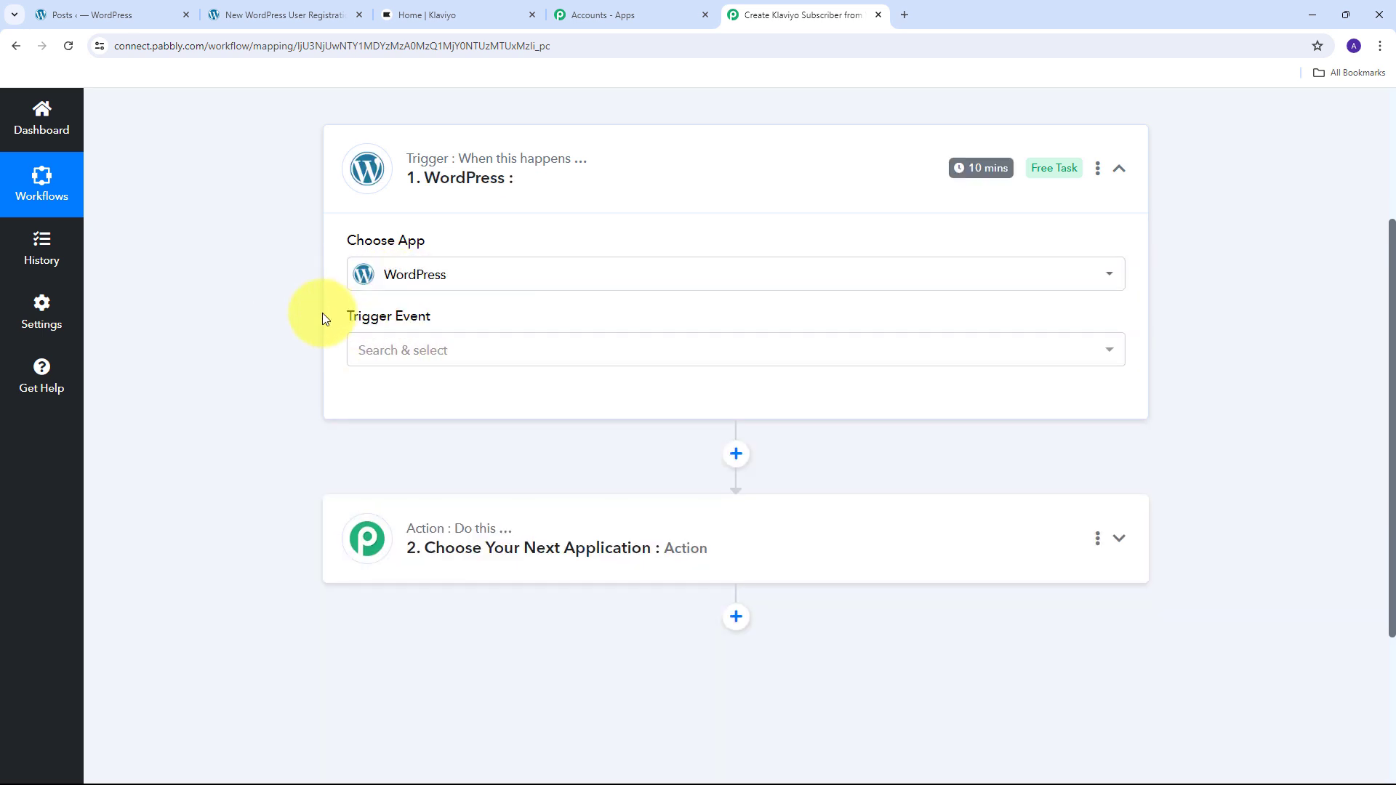
left_click(626, 361)
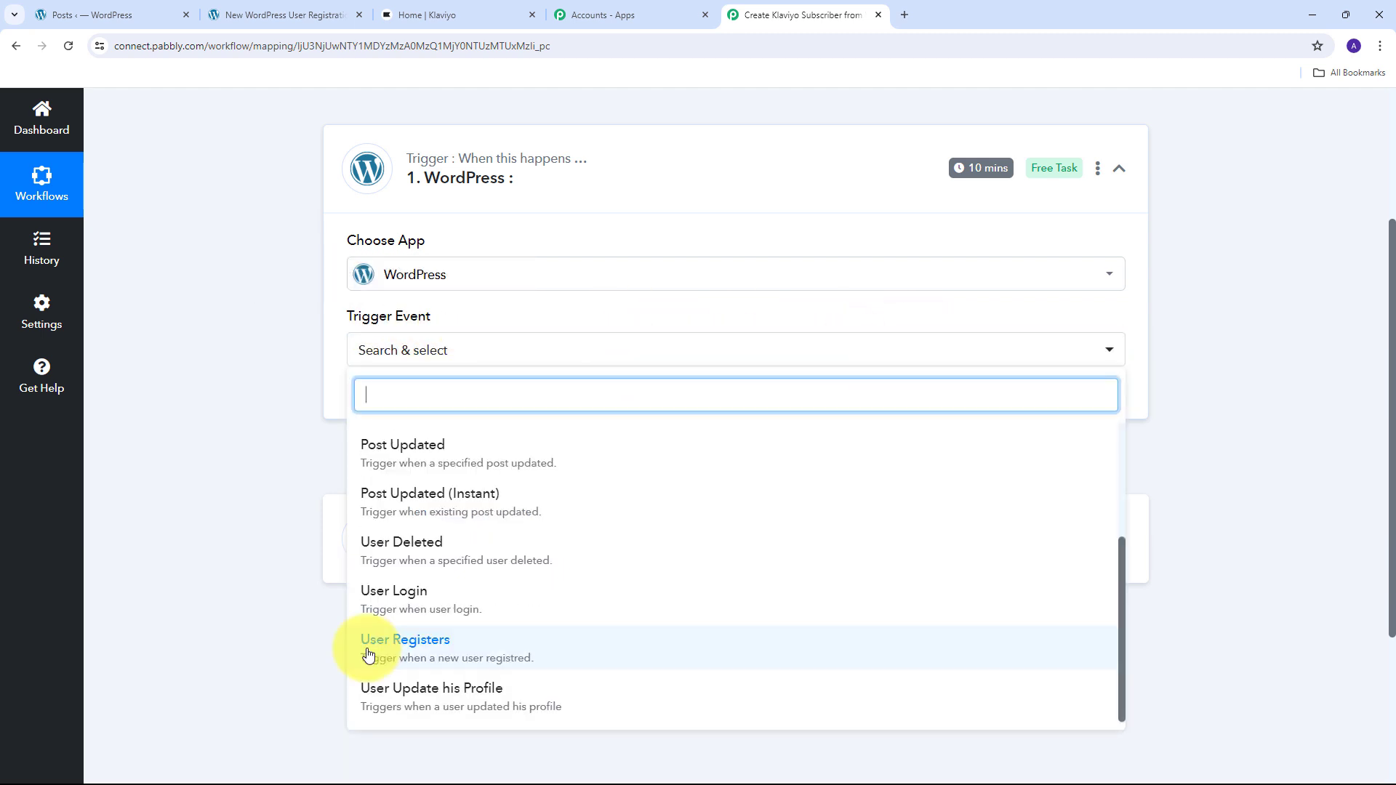
left_click(426, 655)
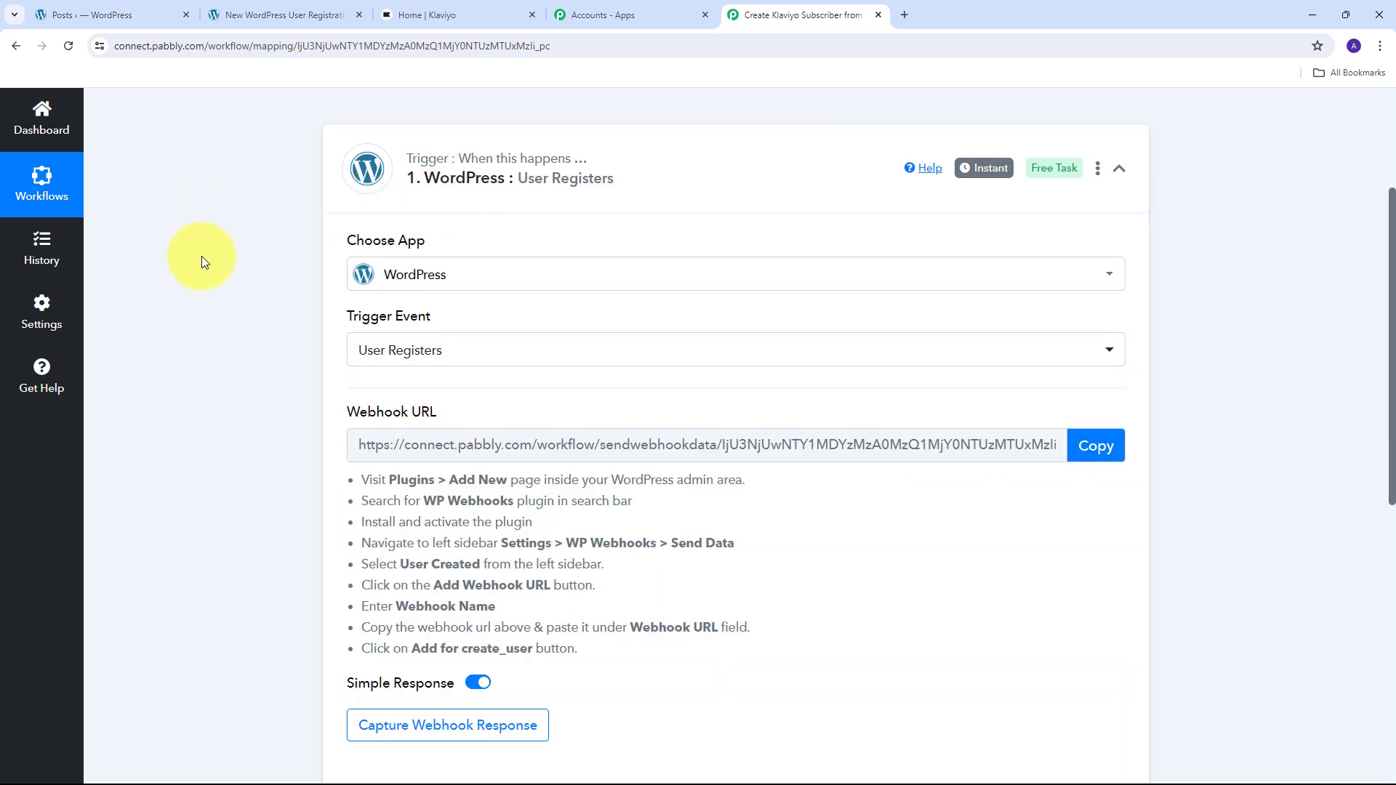
- Review the webhook setup instructions and copy the trigger's Webhook URL
mouse_move(357, 413)
left_click_drag(346, 411, 504, 411)
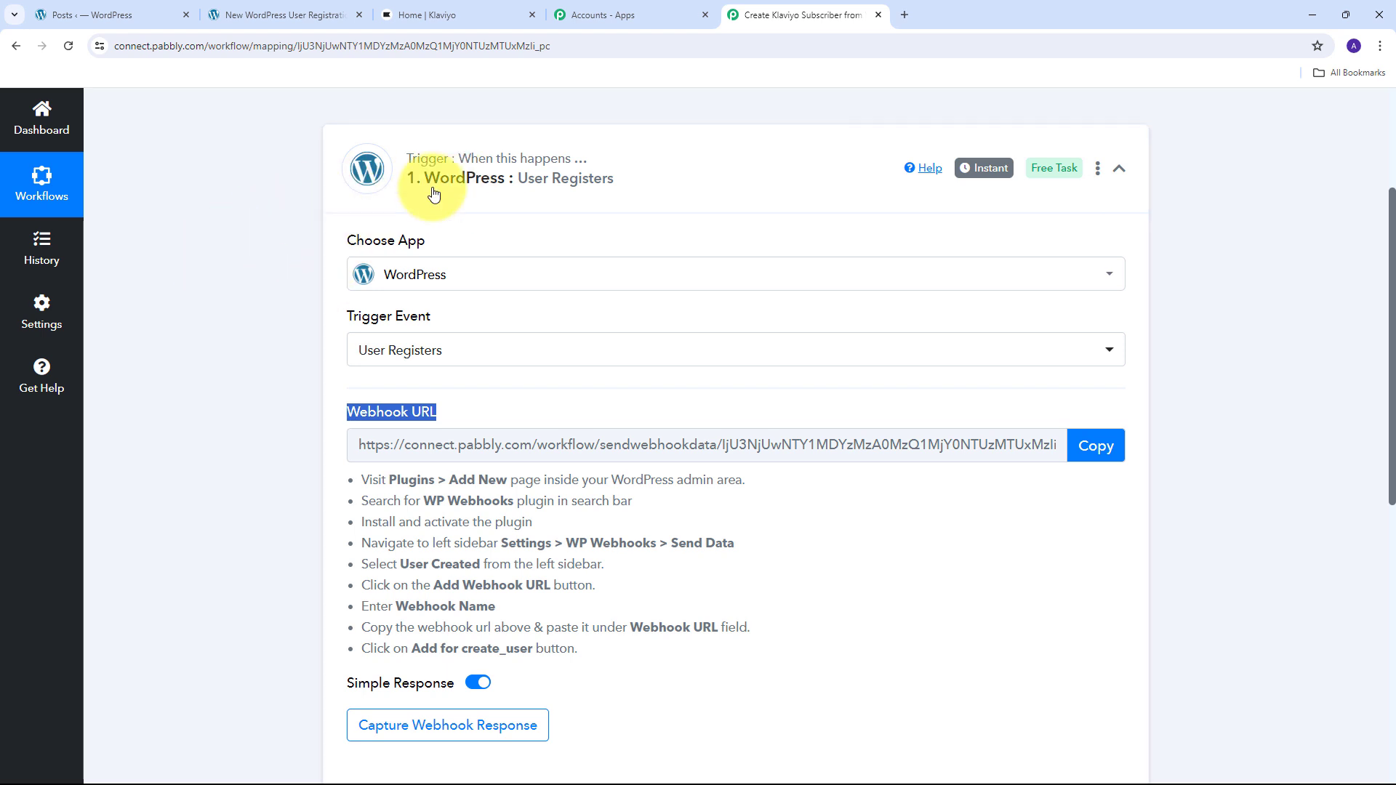
left_click_drag(359, 478, 828, 739)
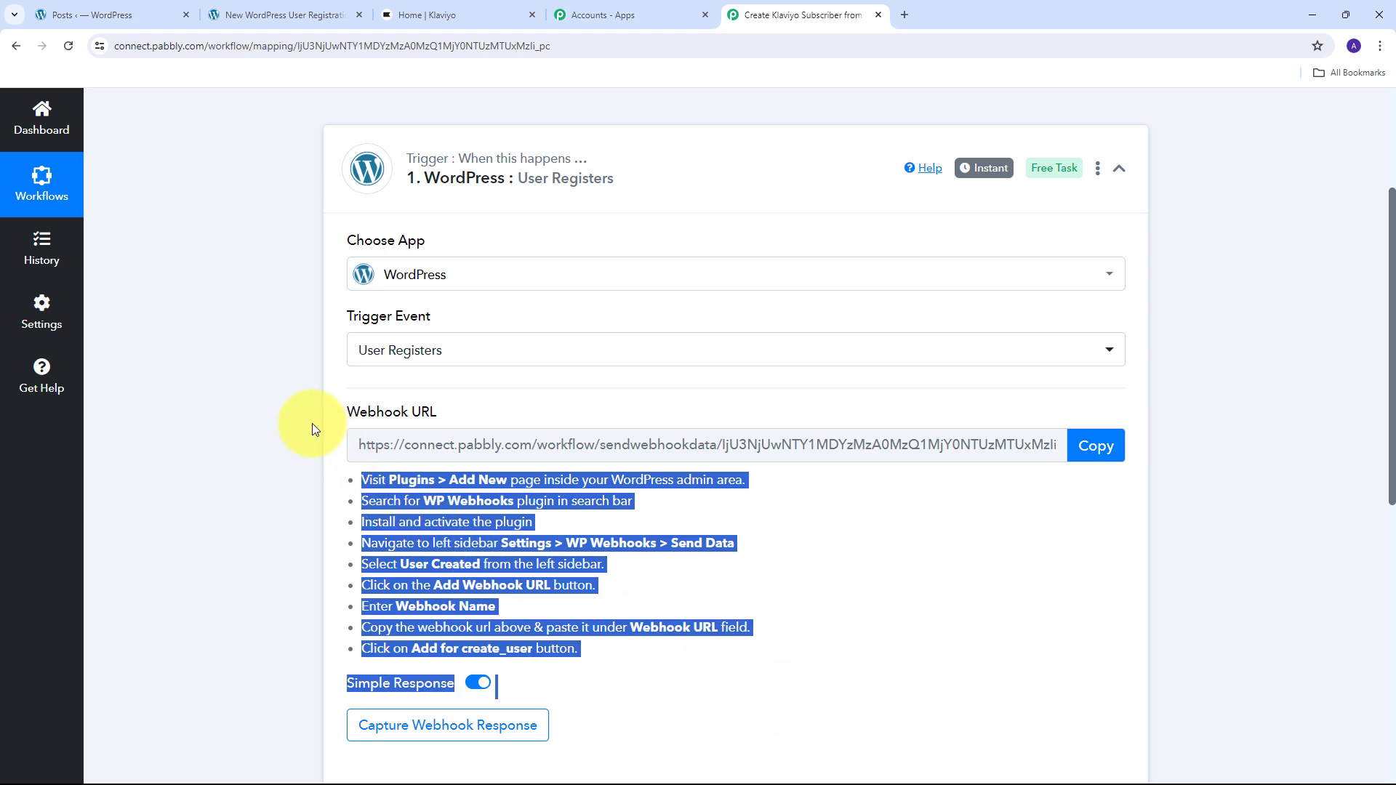
left_click(1096, 445)
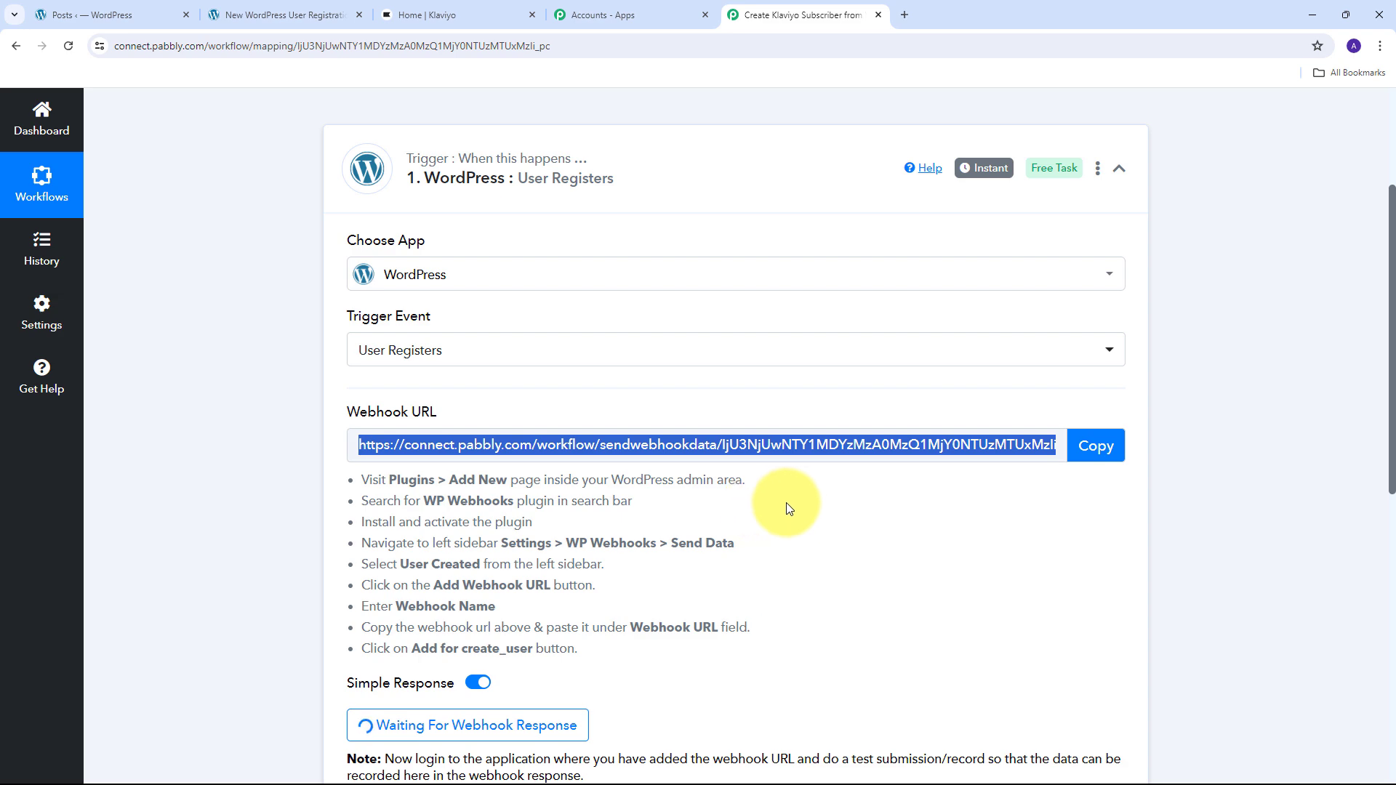
- In WordPress admin, check the plugin pages, then open Settings > WP Webhooks
left_click(80, 14)
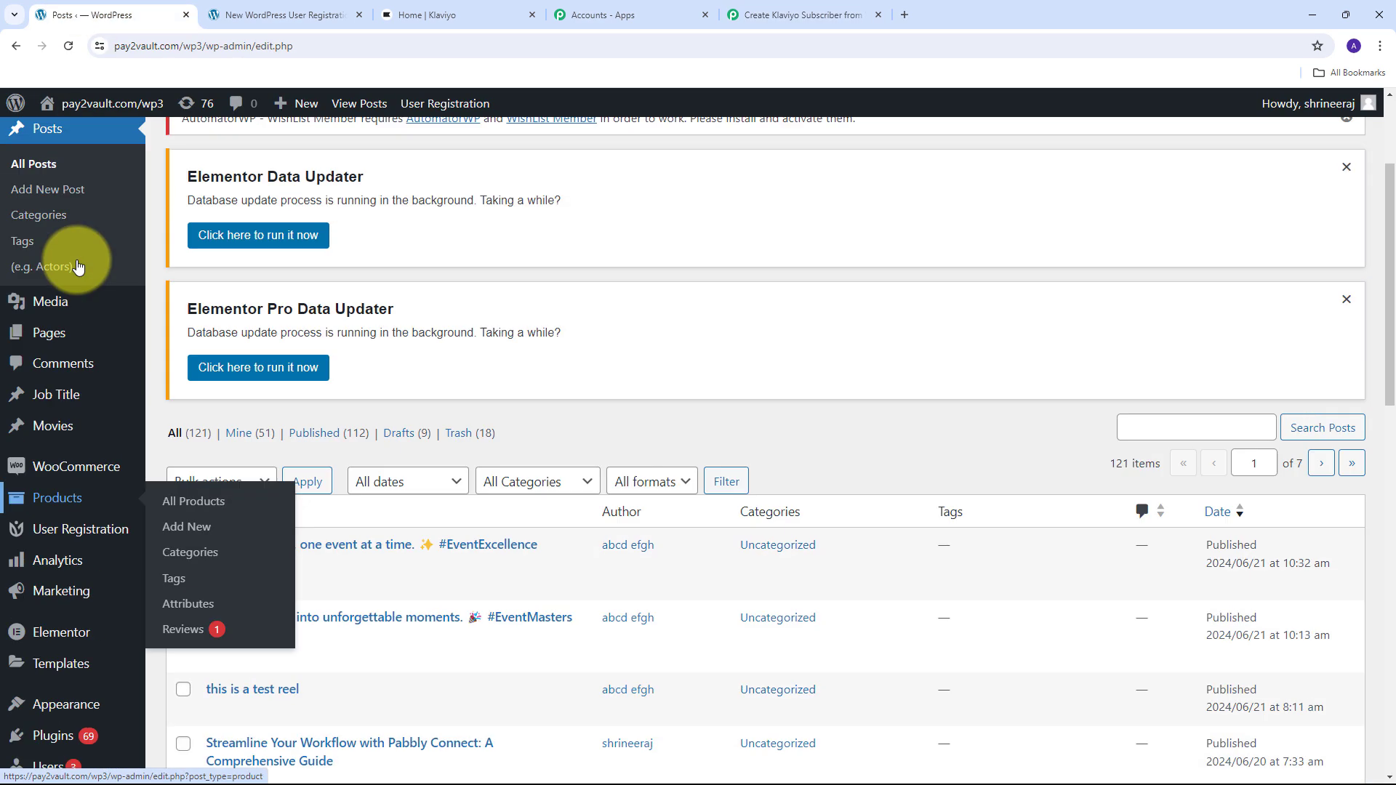
scroll(68, 265, "down", 3)
mouse_move(62, 483)
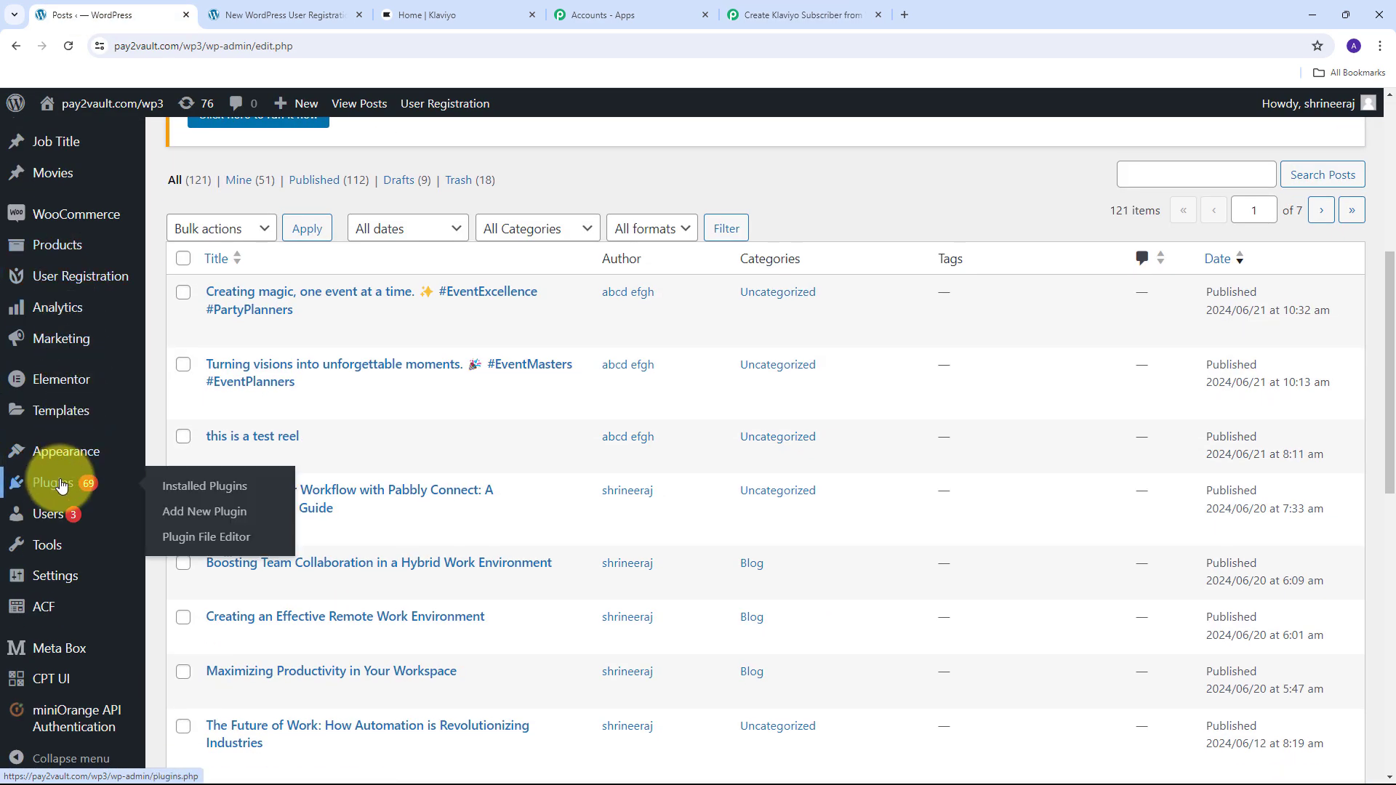
left_click(215, 515)
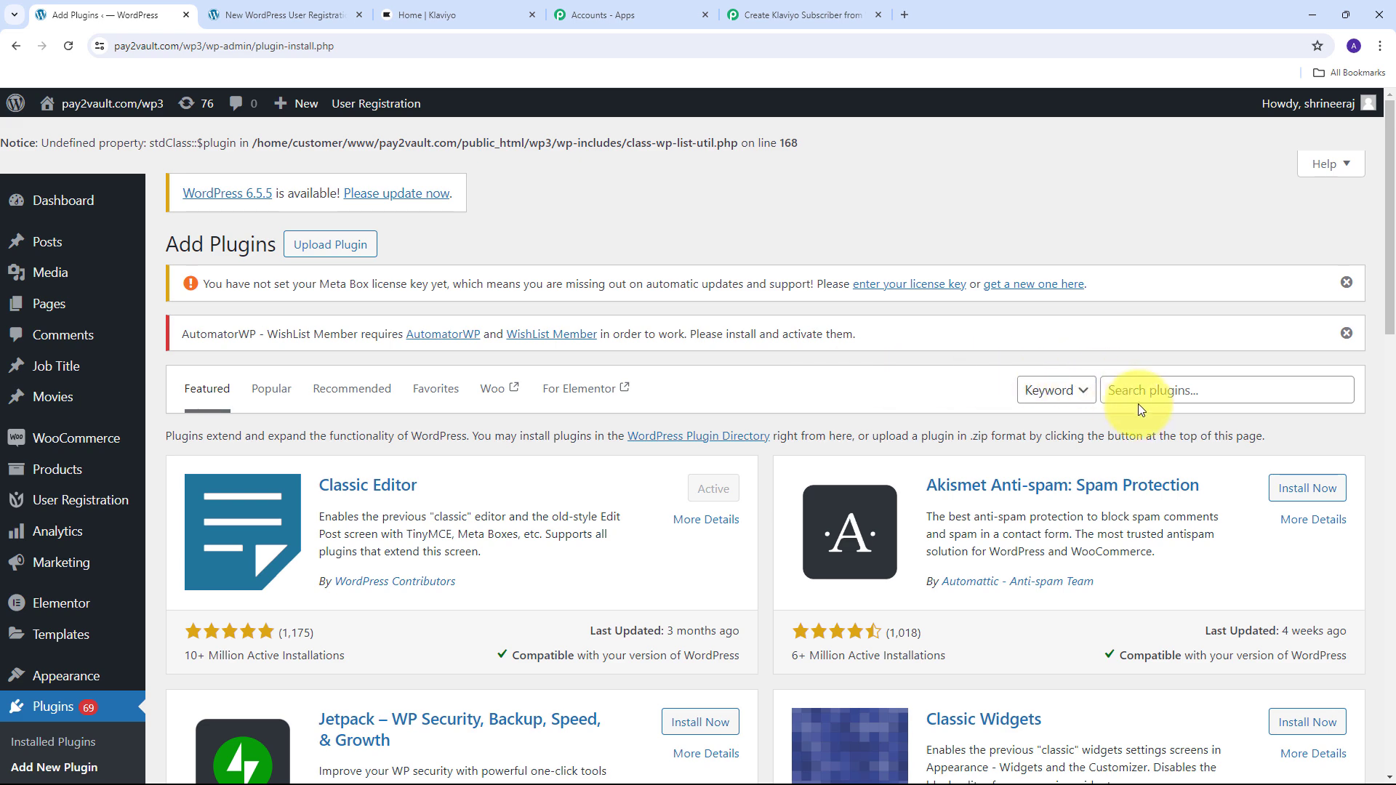
left_click(1148, 386)
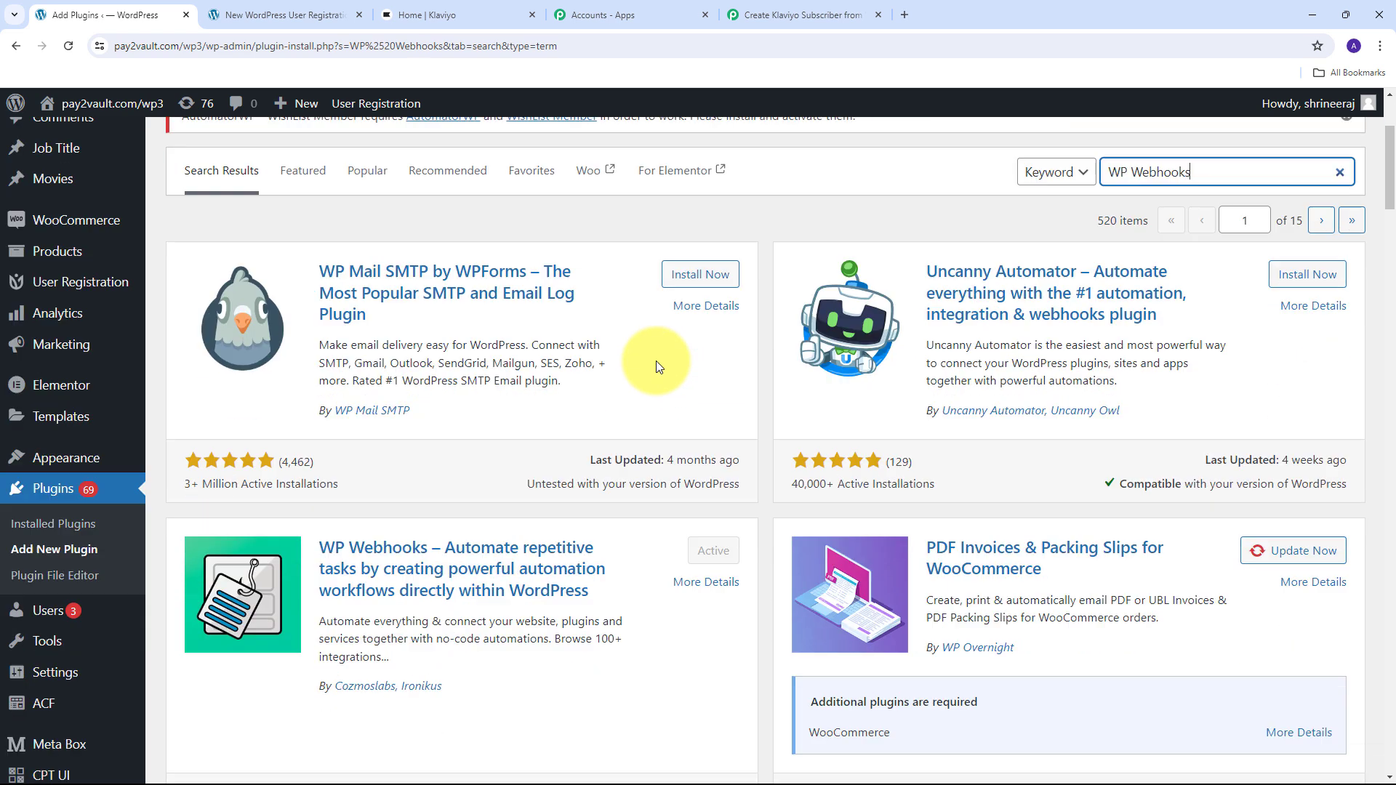
scroll(654, 362, "down", 2)
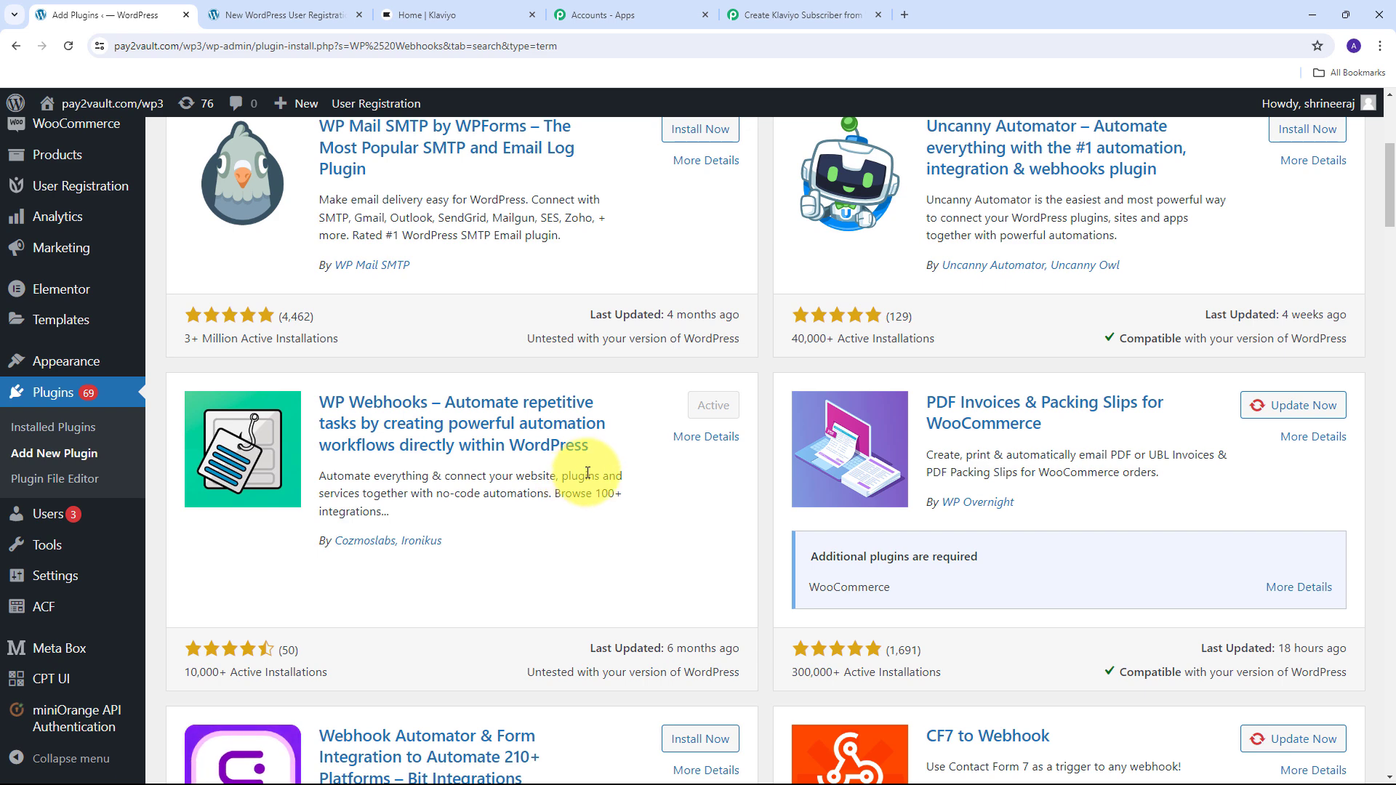
mouse_move(65, 516)
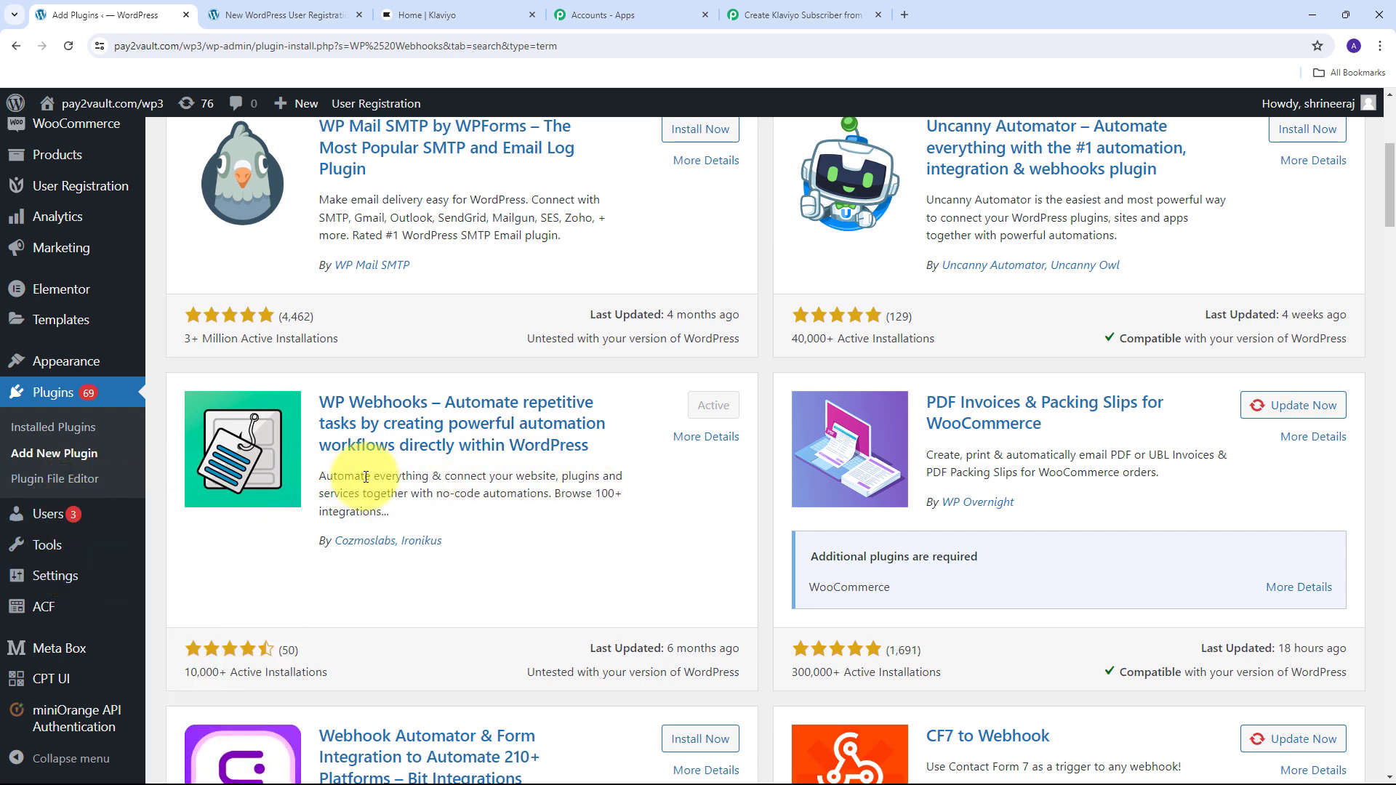
left_click(68, 47)
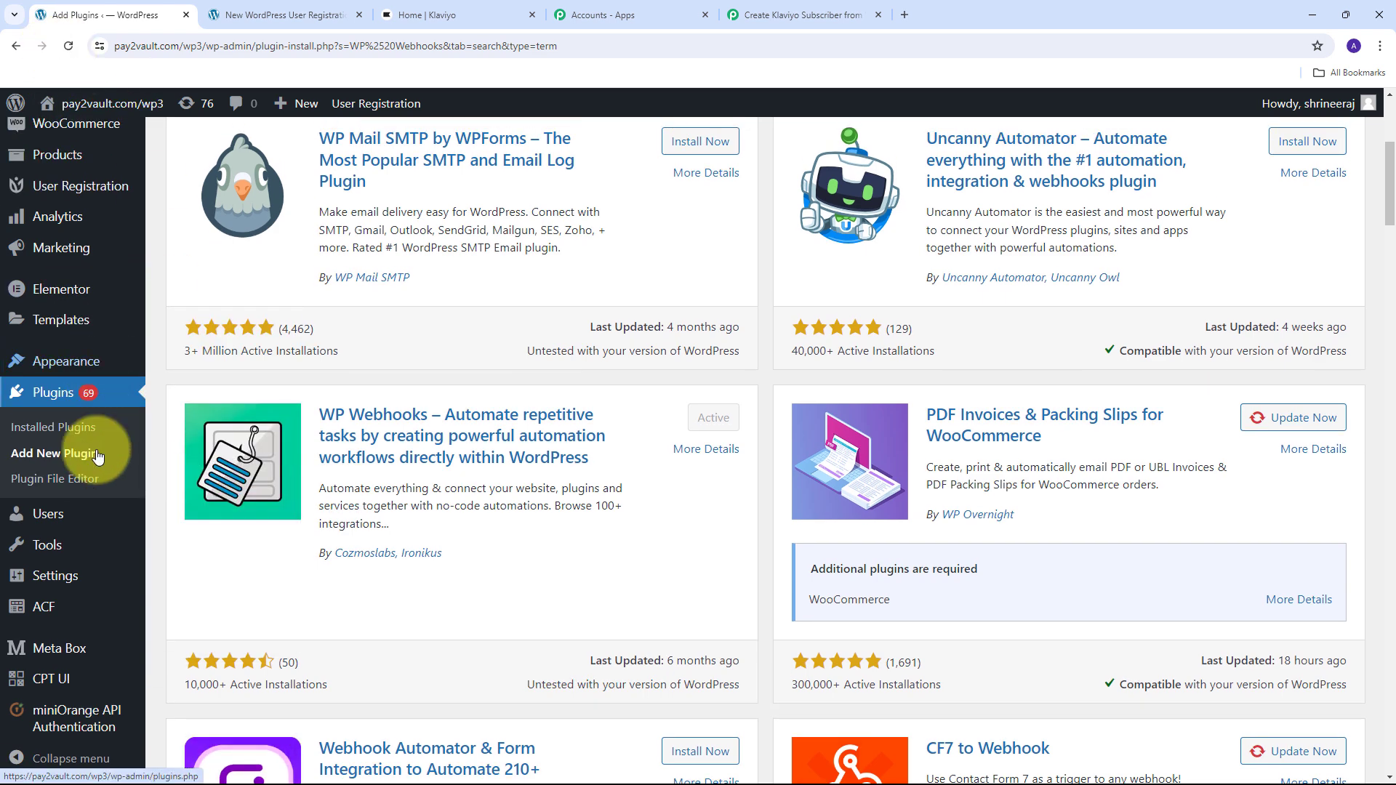
mouse_move(58, 575)
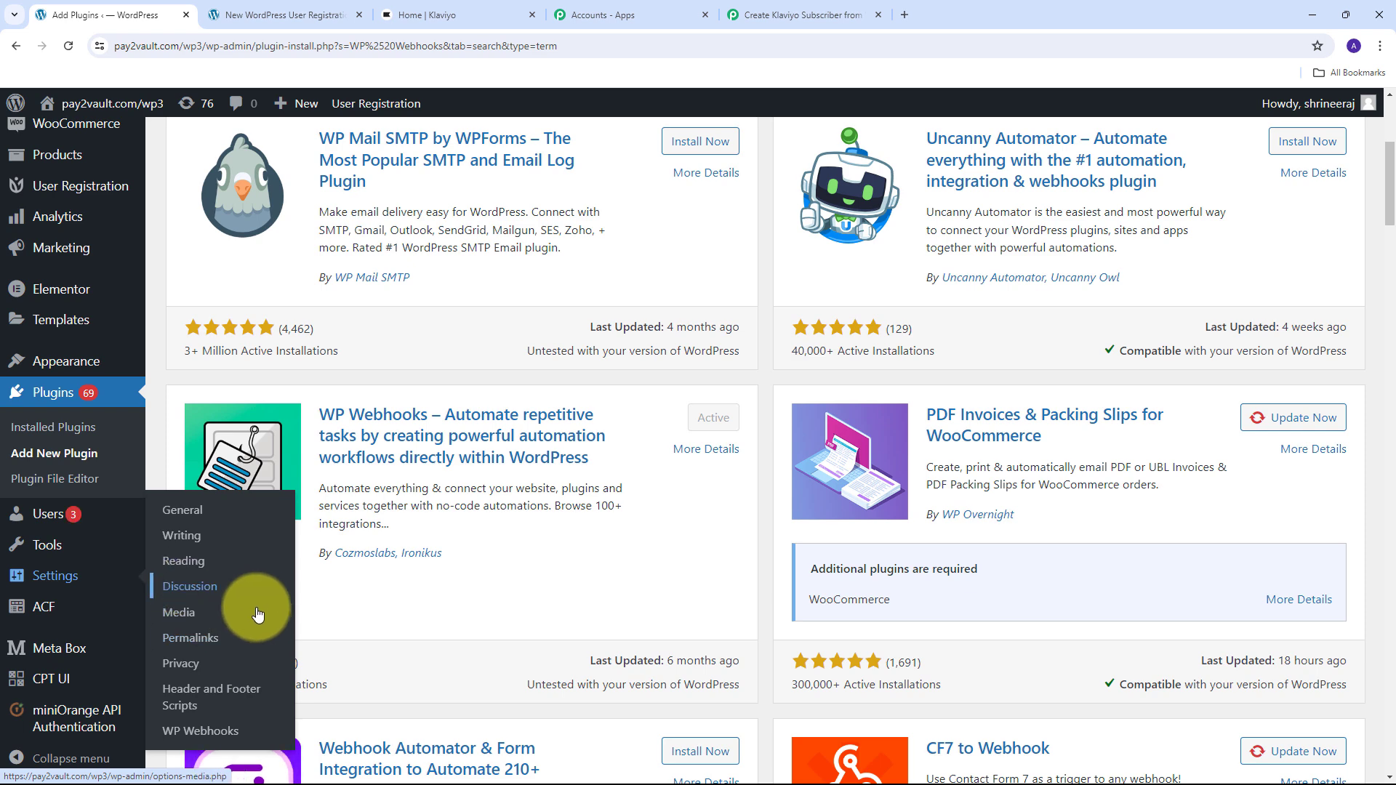
left_click(212, 738)
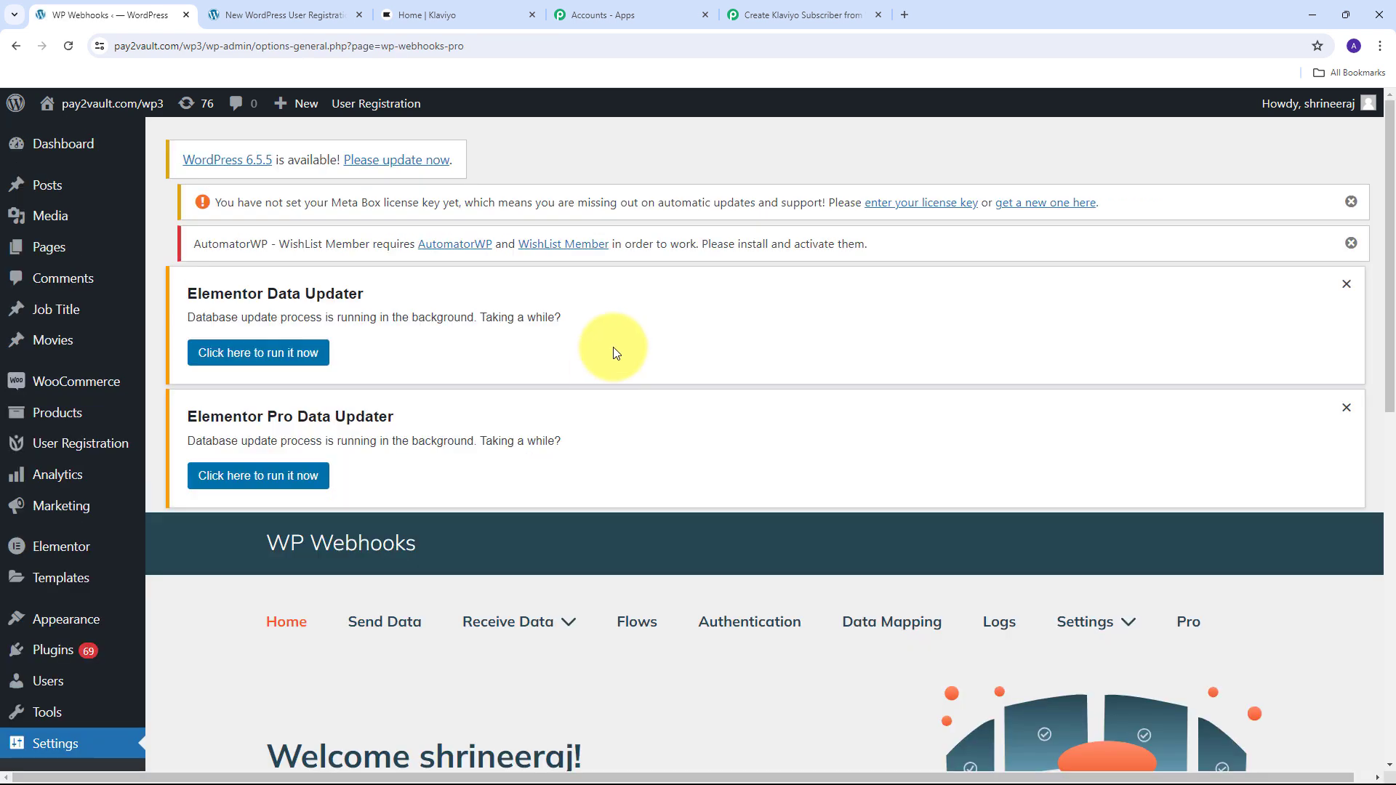
- On the Send Data tab, select the User created trigger and open Add Webhook URL
scroll(612, 346, "down", 3)
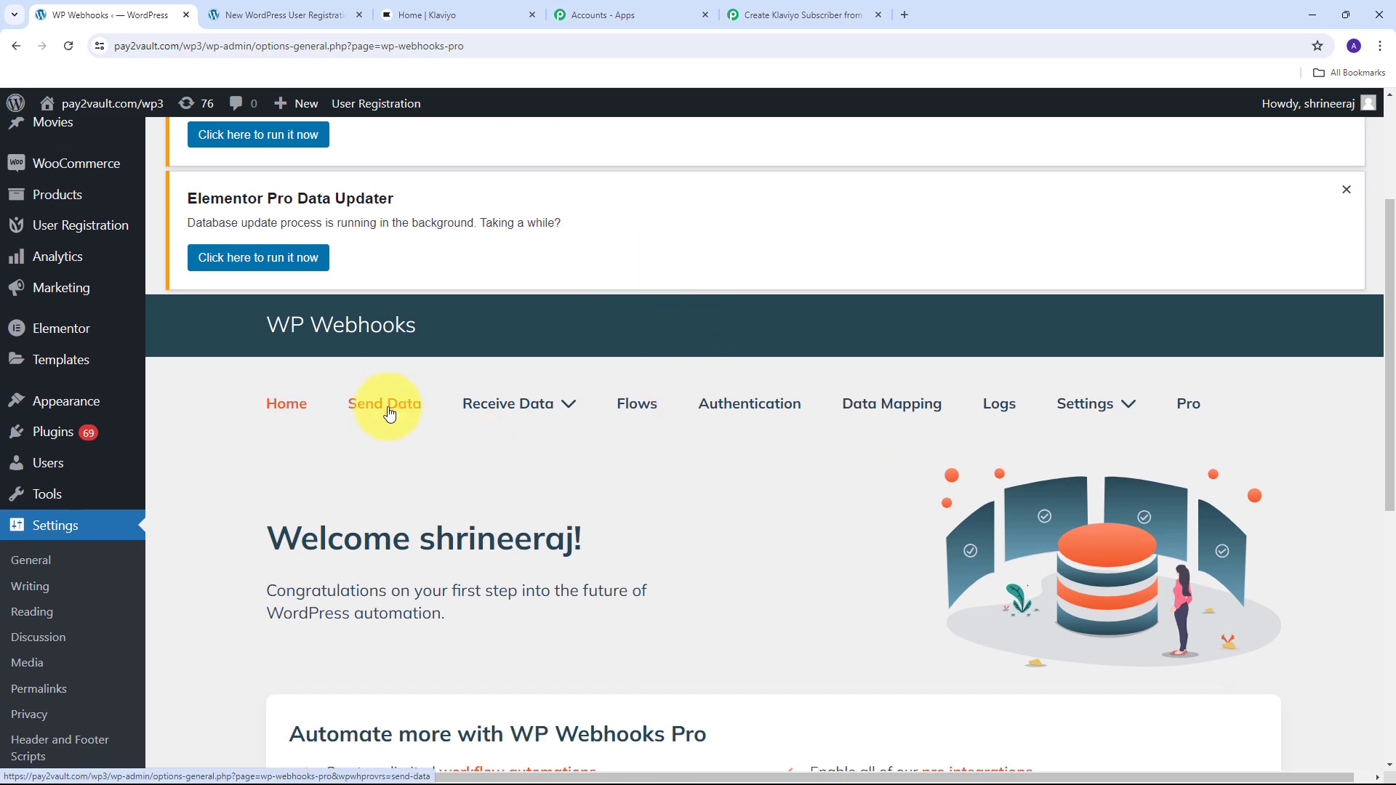
left_click(387, 413)
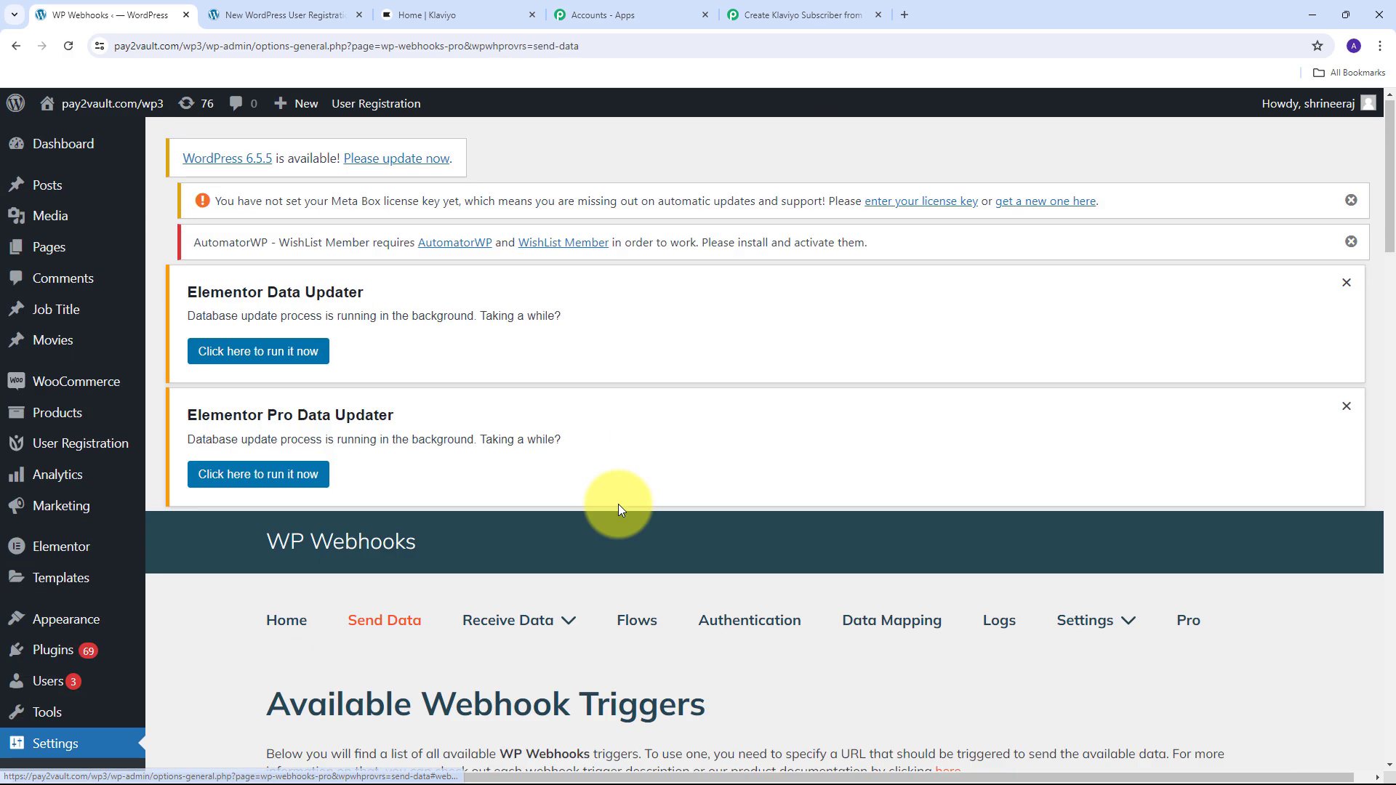
scroll(407, 372, "down", 3)
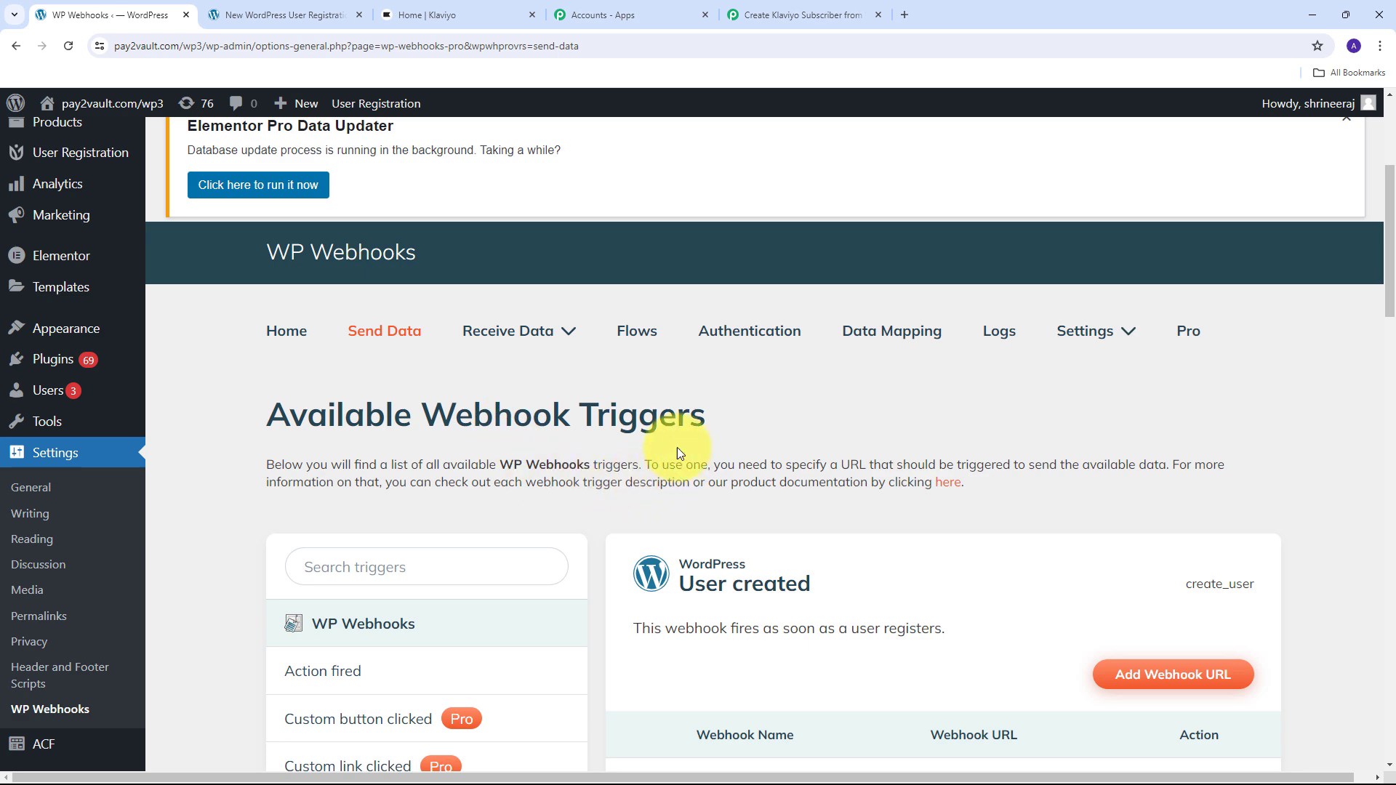
scroll(603, 325, "down", 5)
scroll(601, 320, "down", 3)
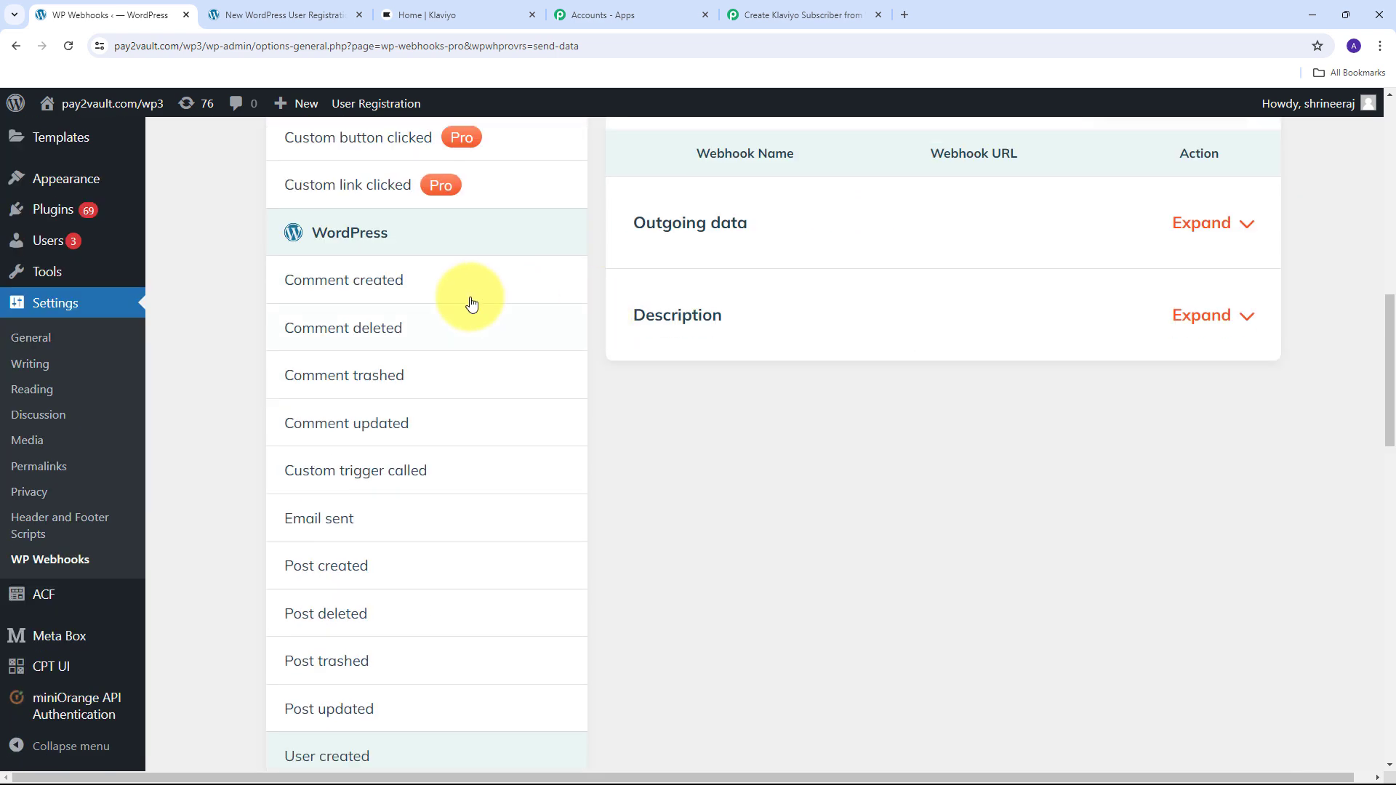
scroll(509, 363, "down", 5)
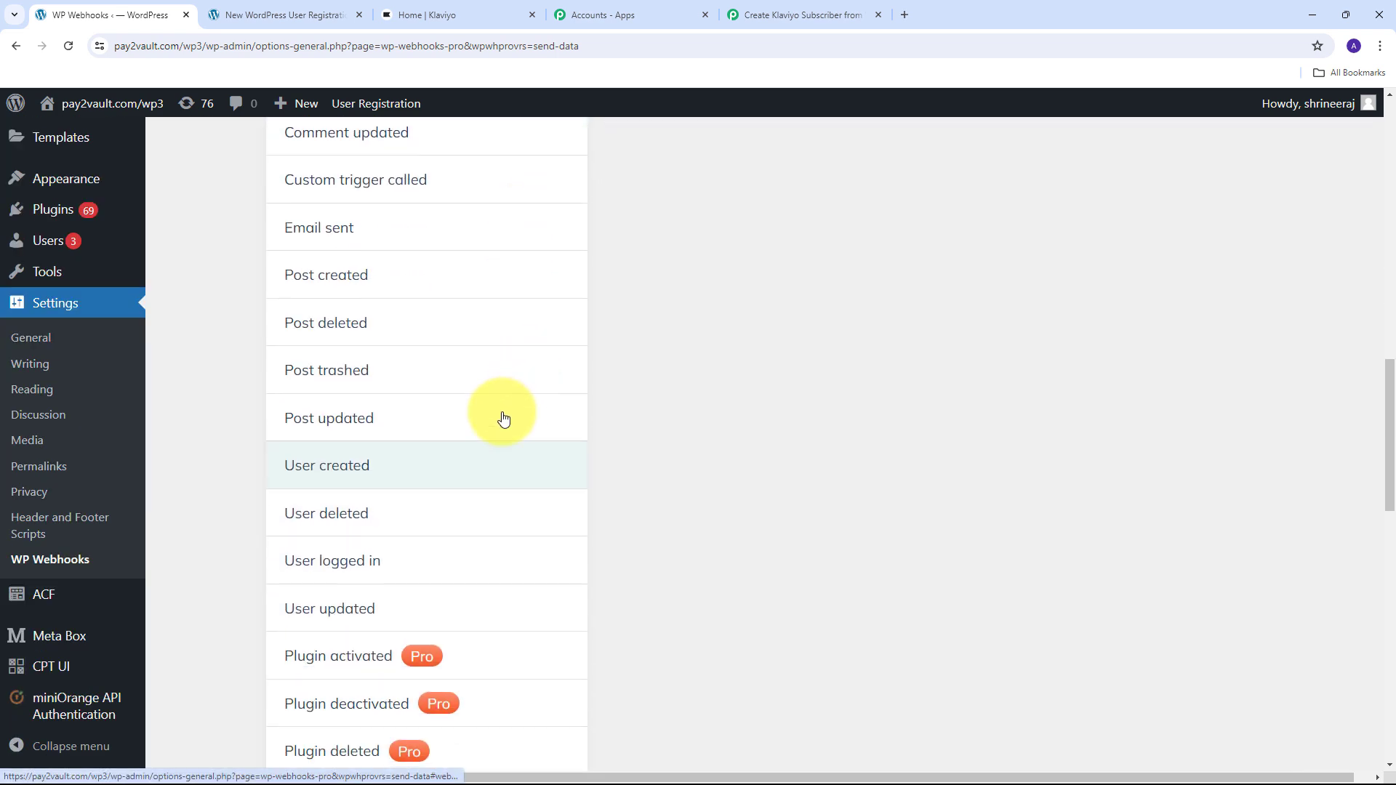
left_click(309, 474)
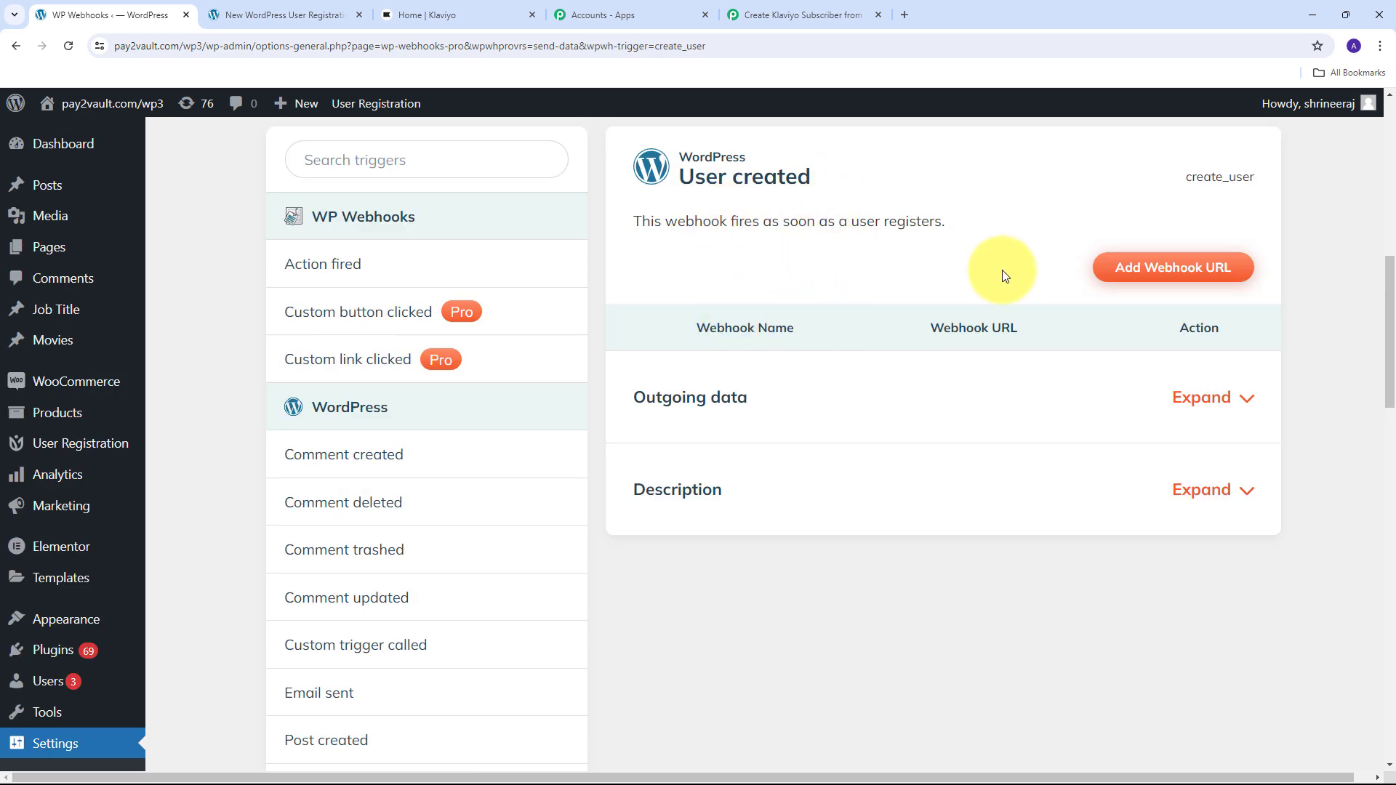
left_click(1169, 275)
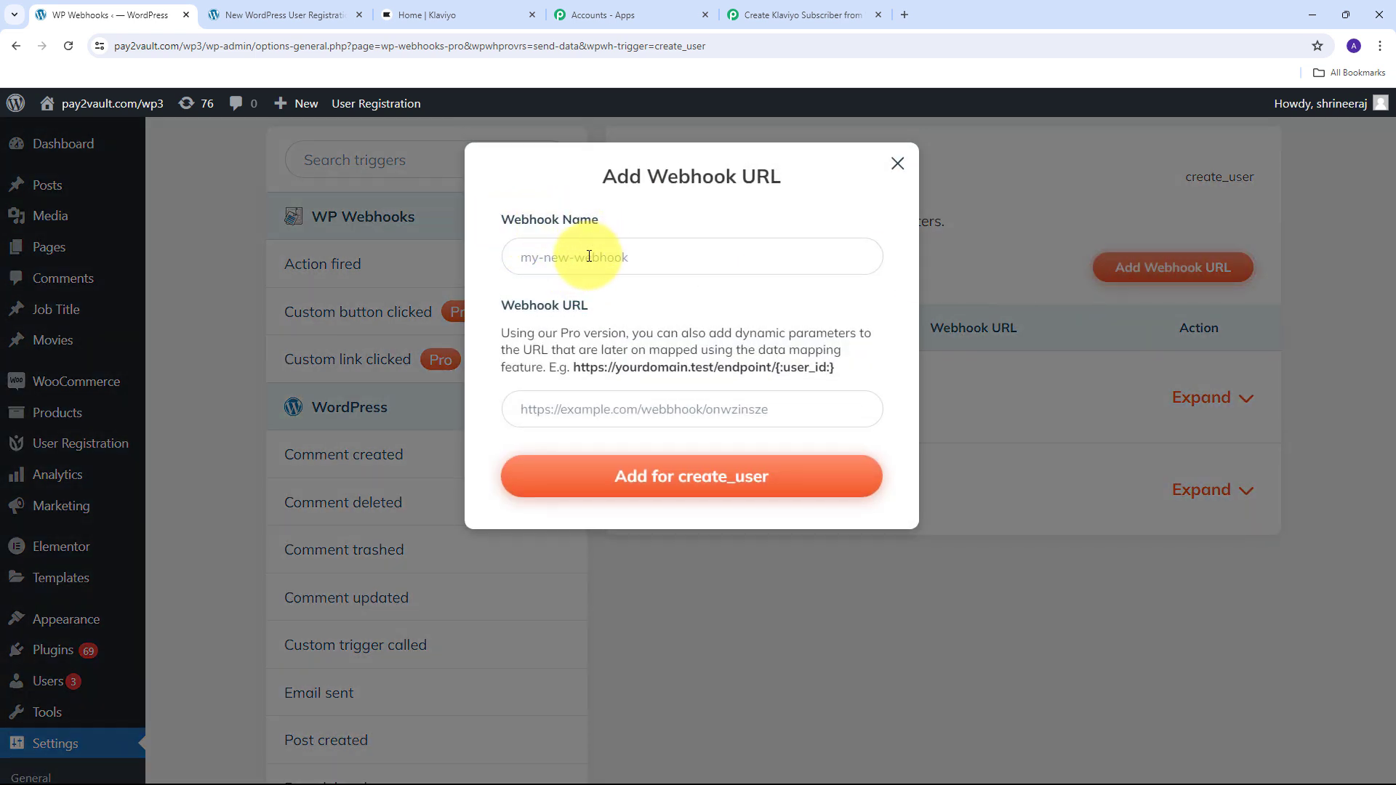
- Add a webhook named Klaviyo Subscribers with the pasted Pabbly URL for create_user
left_click(589, 256)
key("ctrl+v")
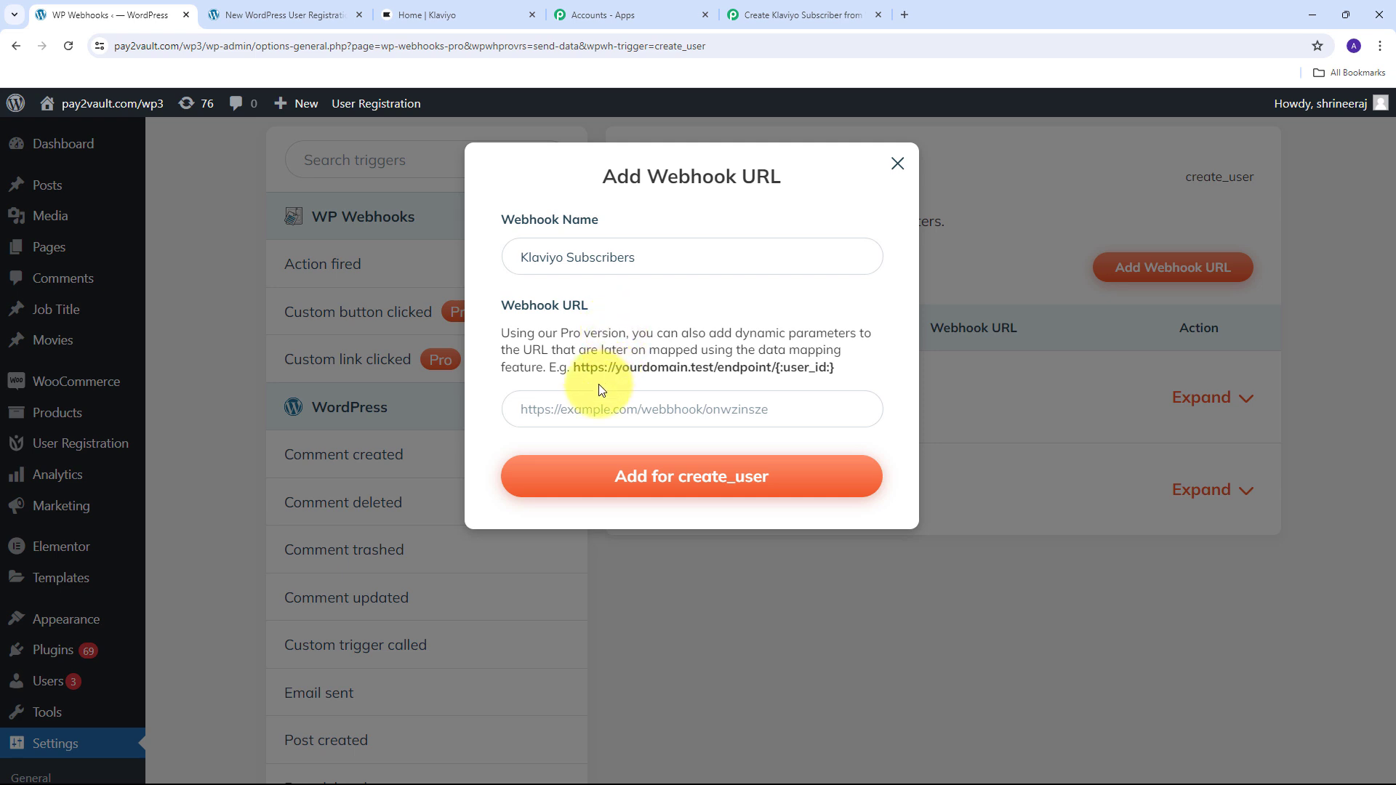
left_click(578, 410)
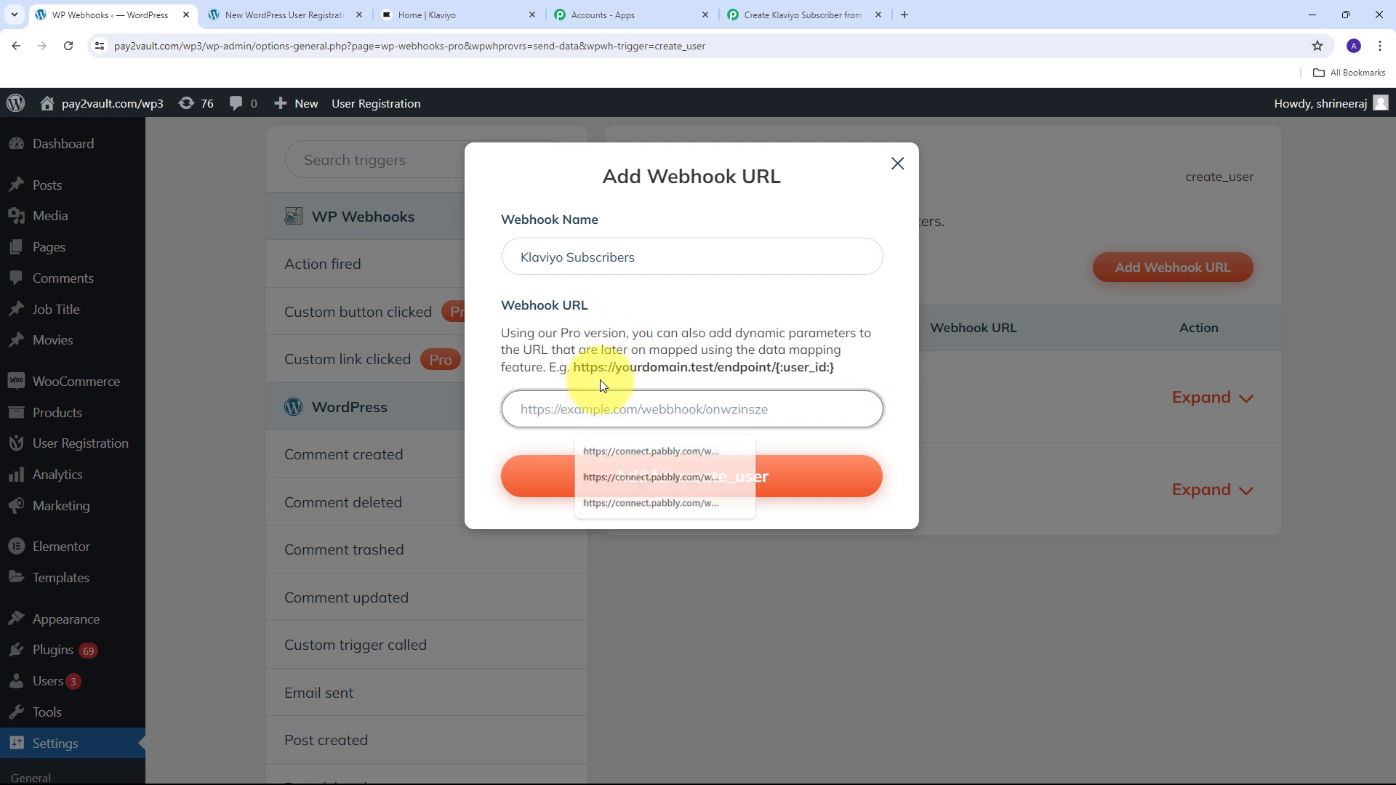
left_click(599, 379)
left_click(586, 403)
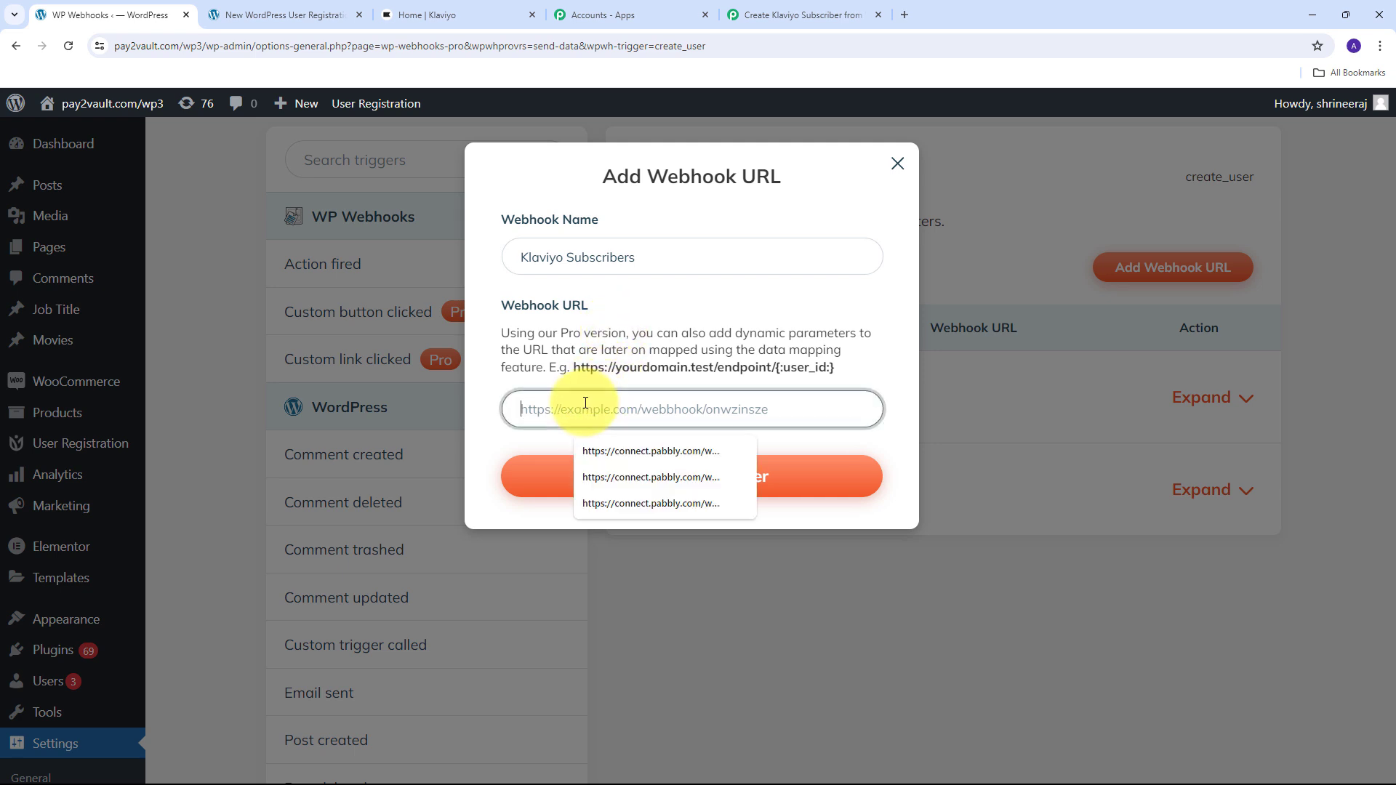
key("ctrl+v")
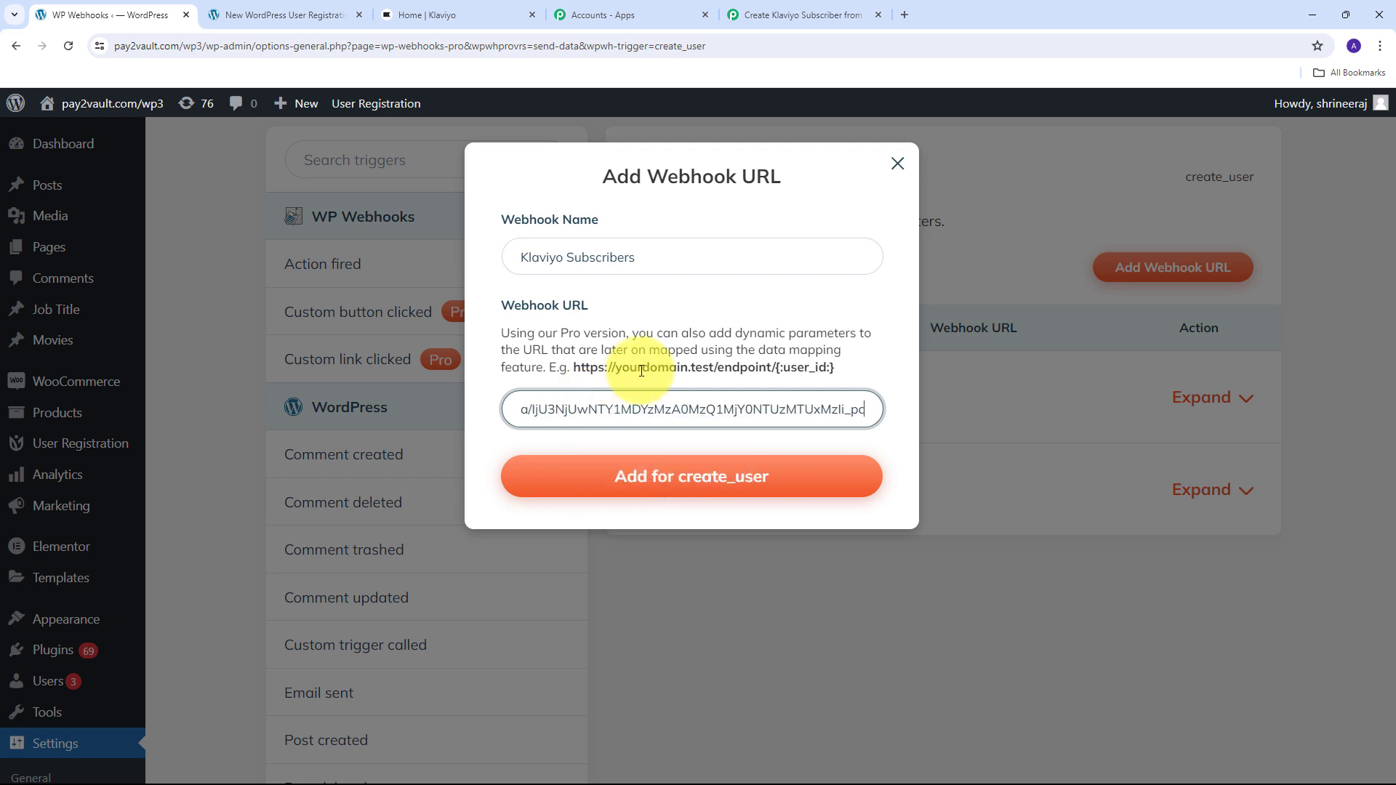
left_click(670, 478)
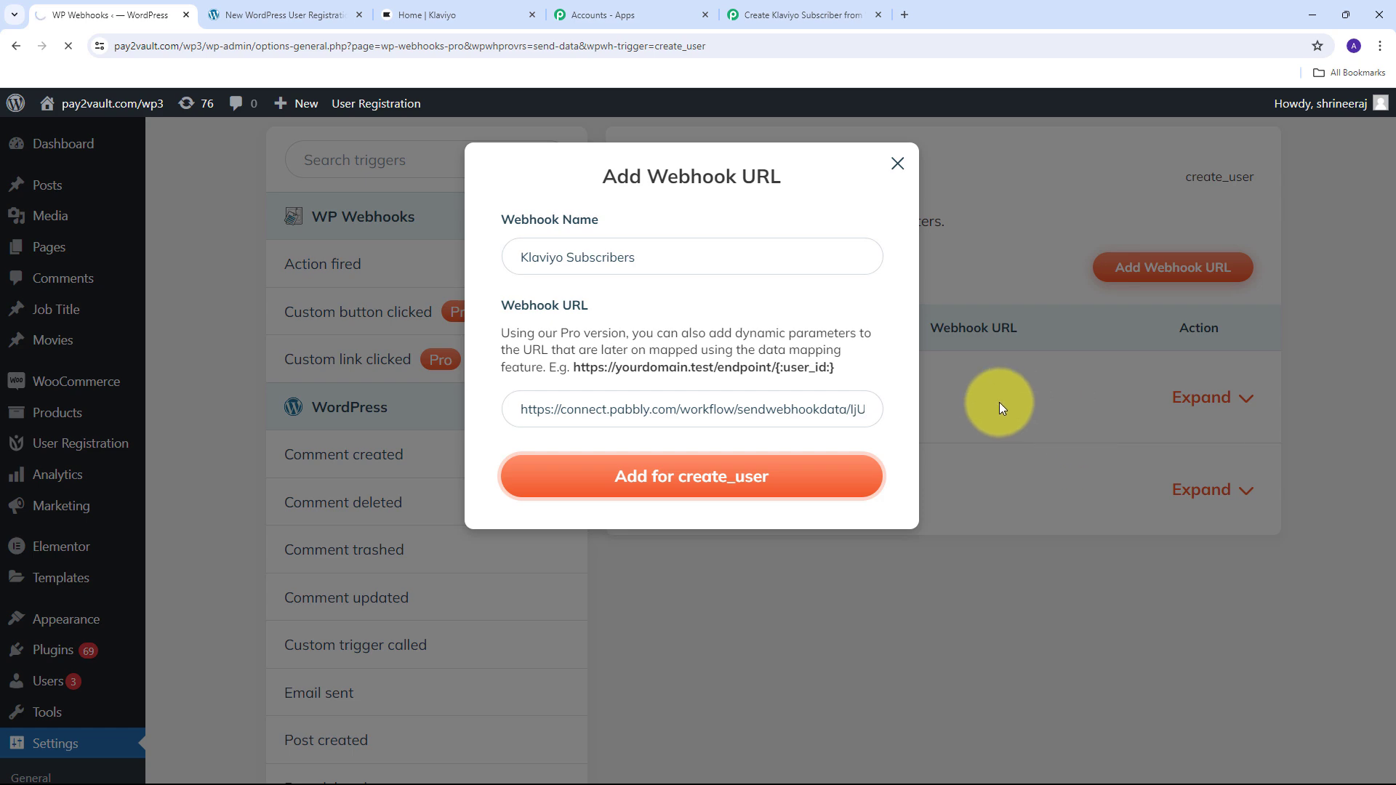
- Return to the Pabbly Connect workflow, still waiting for a webhook response
scroll(868, 353, "down", 5)
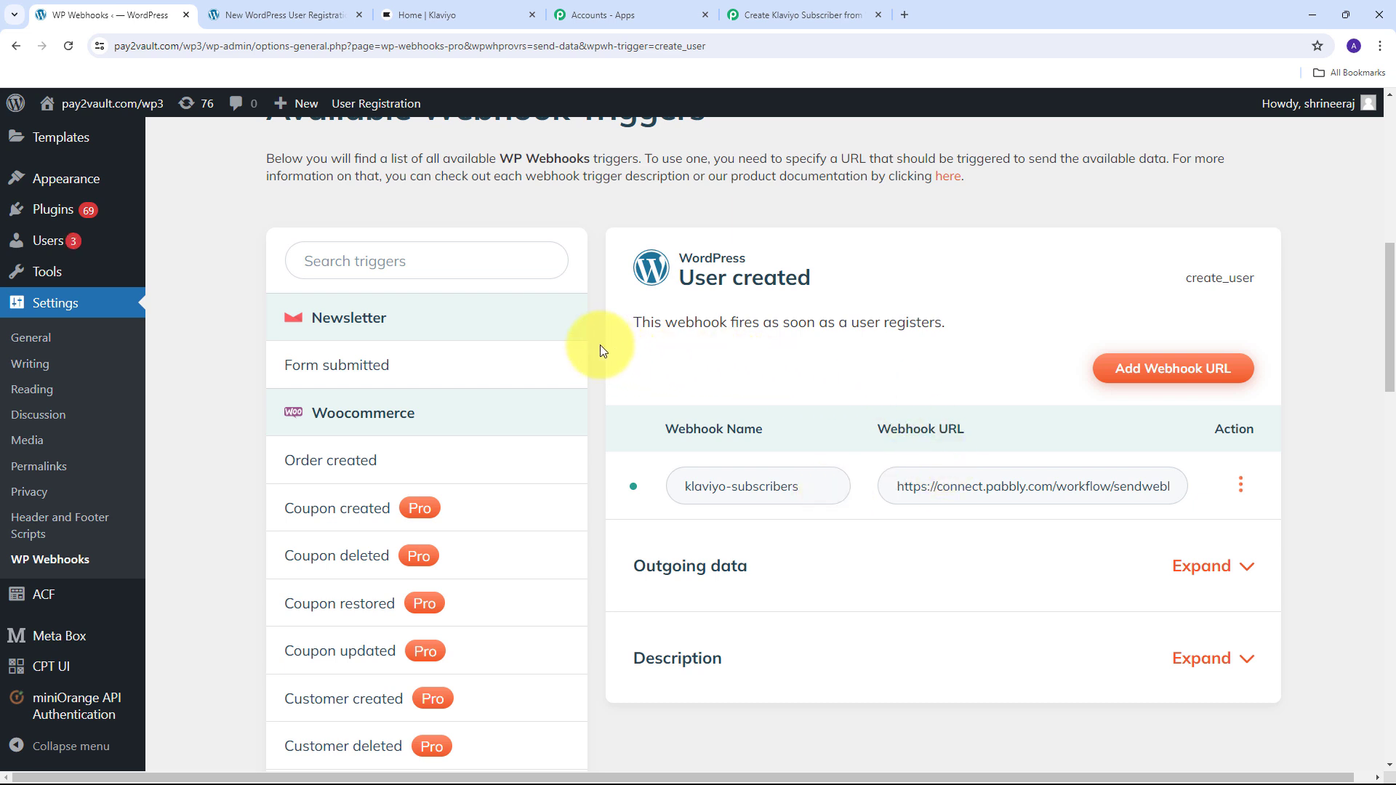
left_click(787, 13)
scroll(792, 439, "down", 3)
scroll(795, 437, "down", 2)
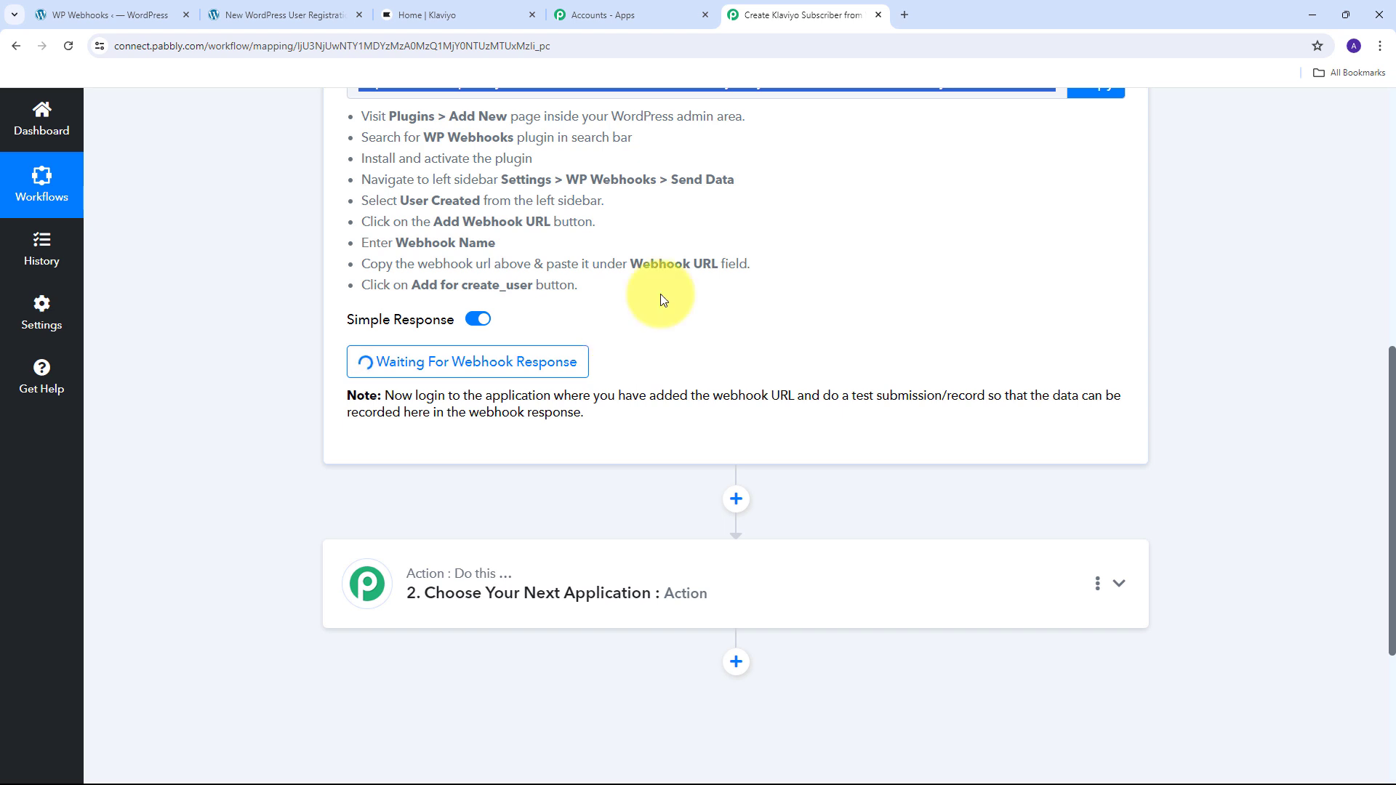
- On the registration page, fill in the test user's first name, last name and email
left_click(276, 14)
scroll(683, 345, "down", 2)
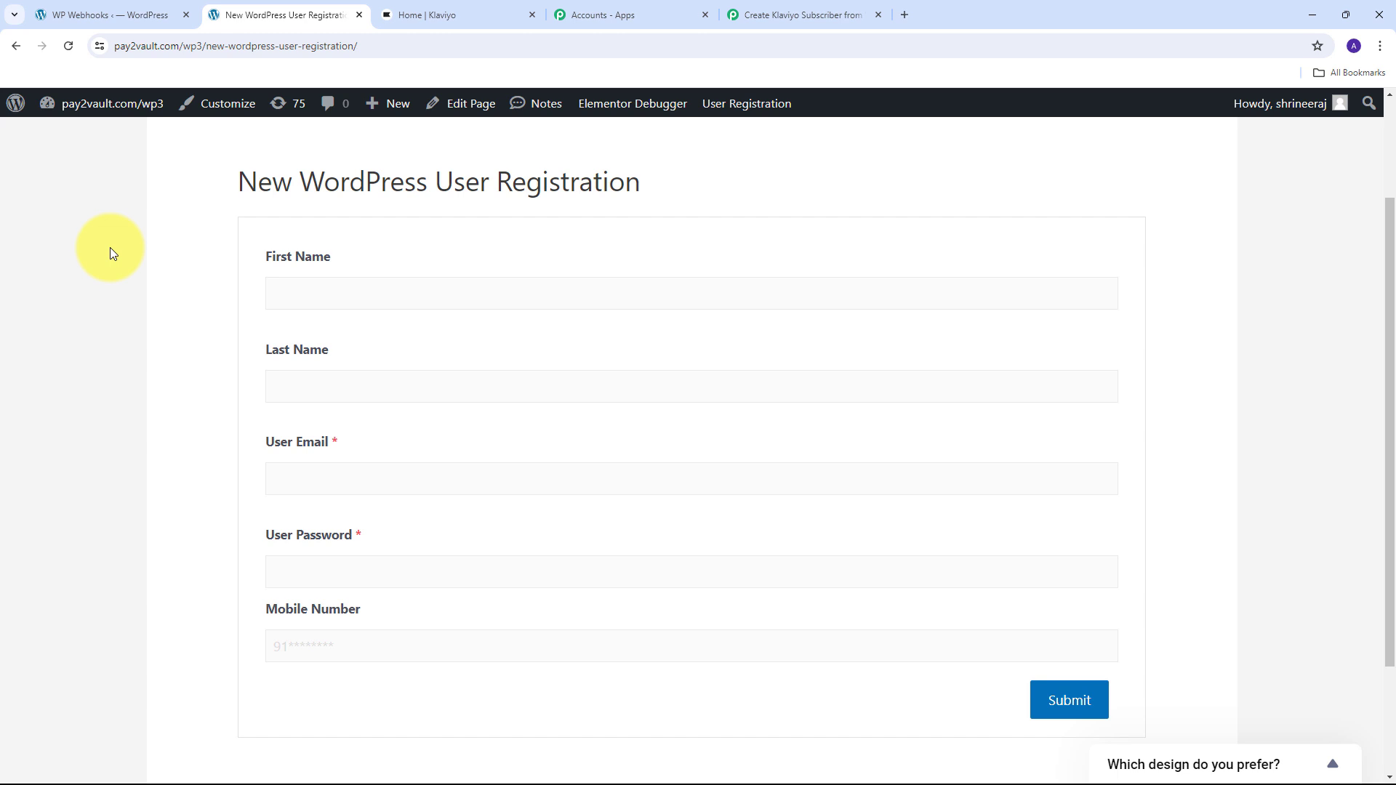
scroll(109, 268, "up", 1)
scroll(107, 294, "down", 2)
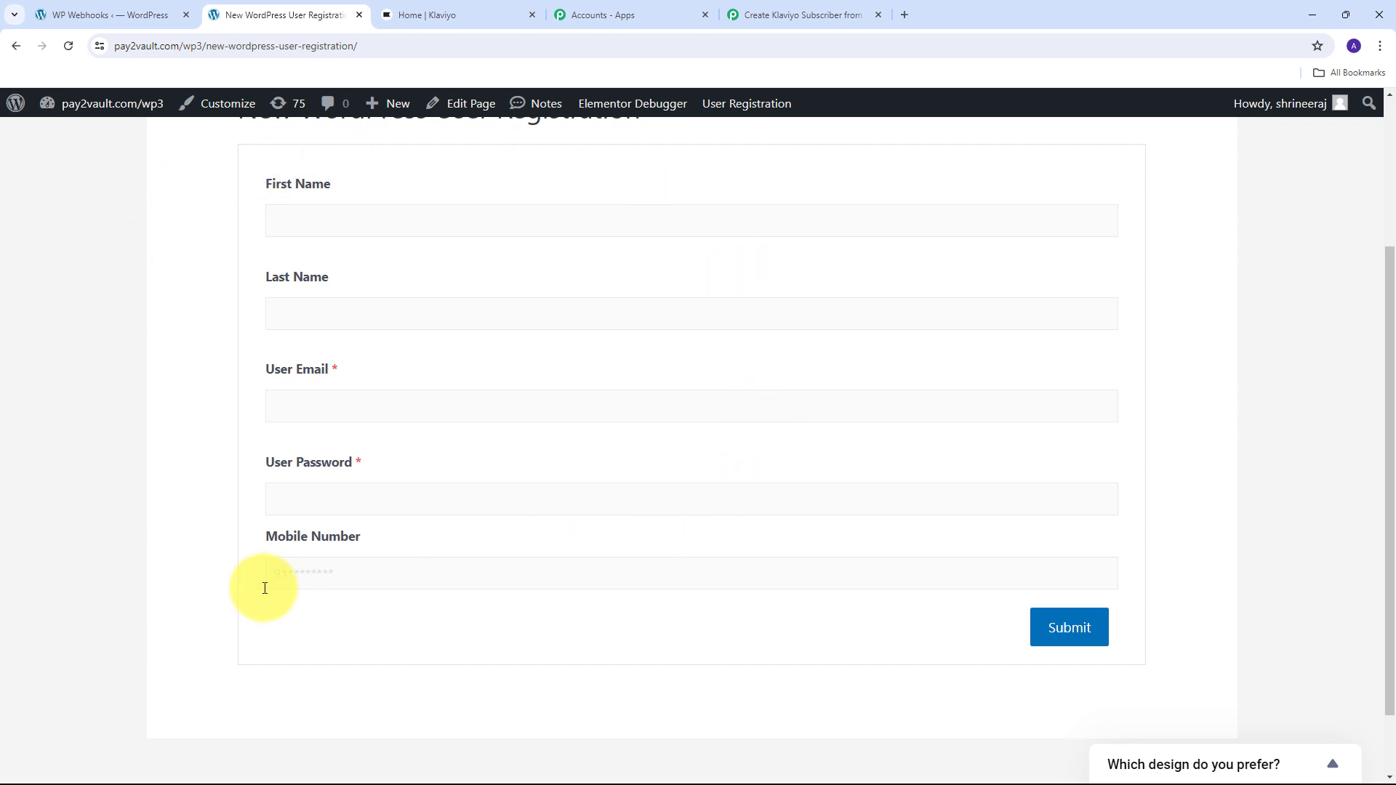
left_click(337, 221)
type("Demo")
key("Tab")
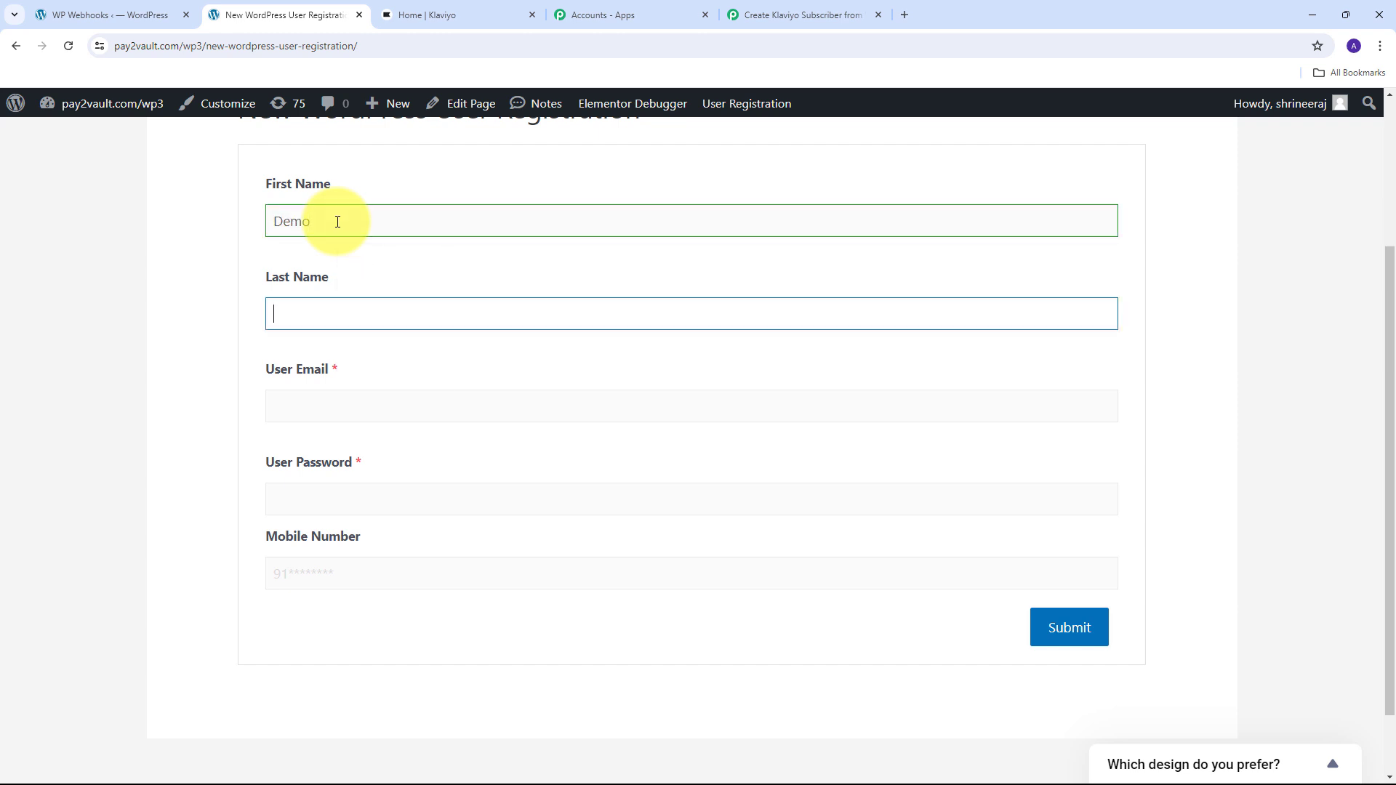
type("Subscriber")
key("Tab")
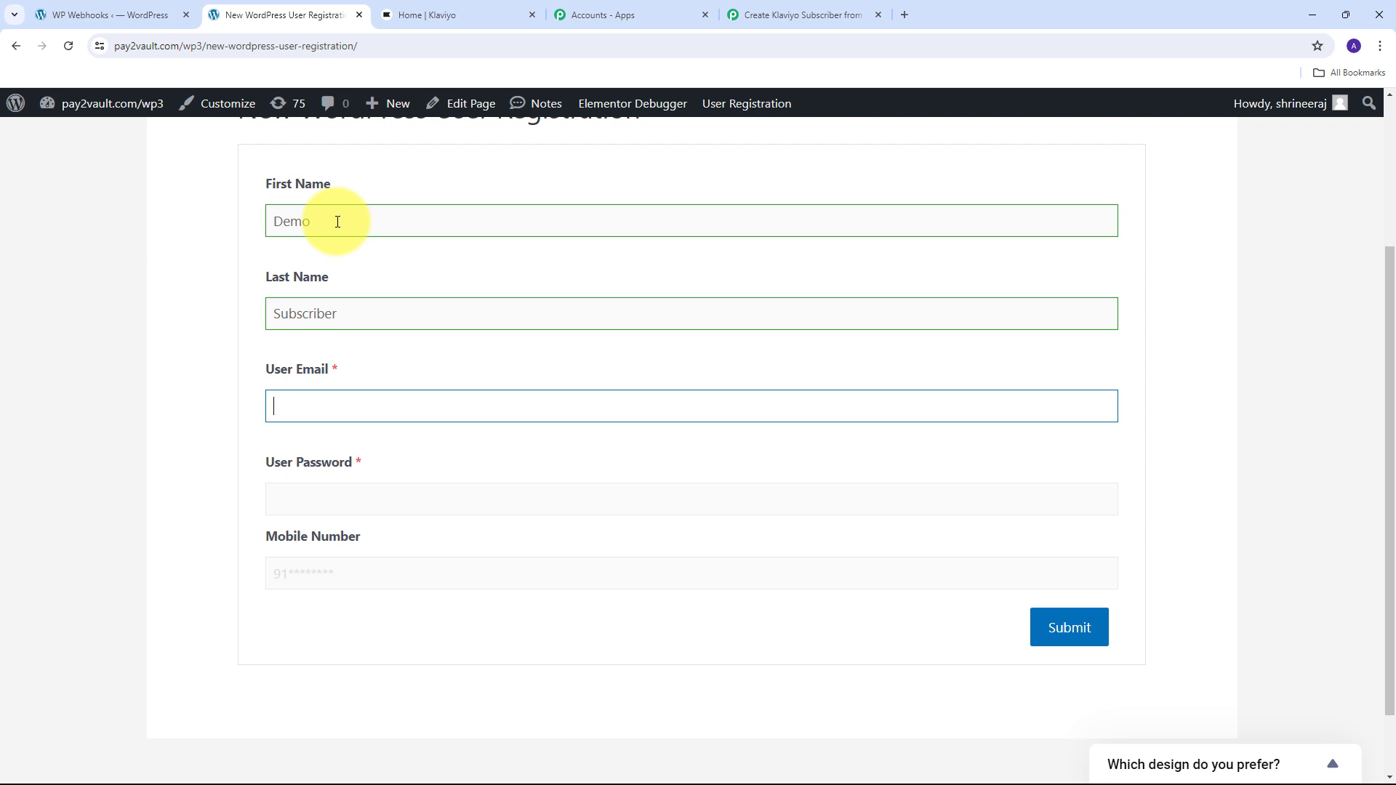
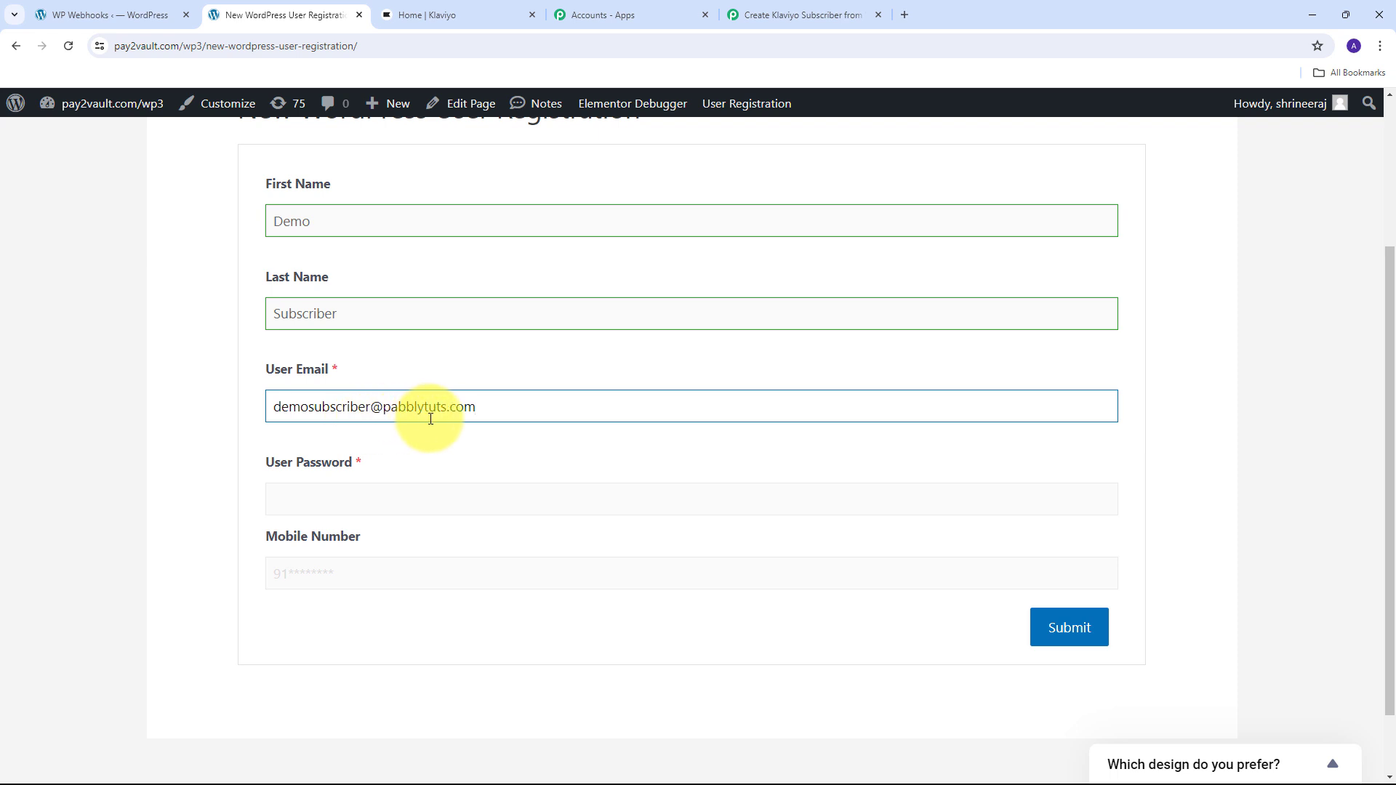
- Enter the test user's password and mobile number, then submit the registration form
scroll(537, 387, "down", 1)
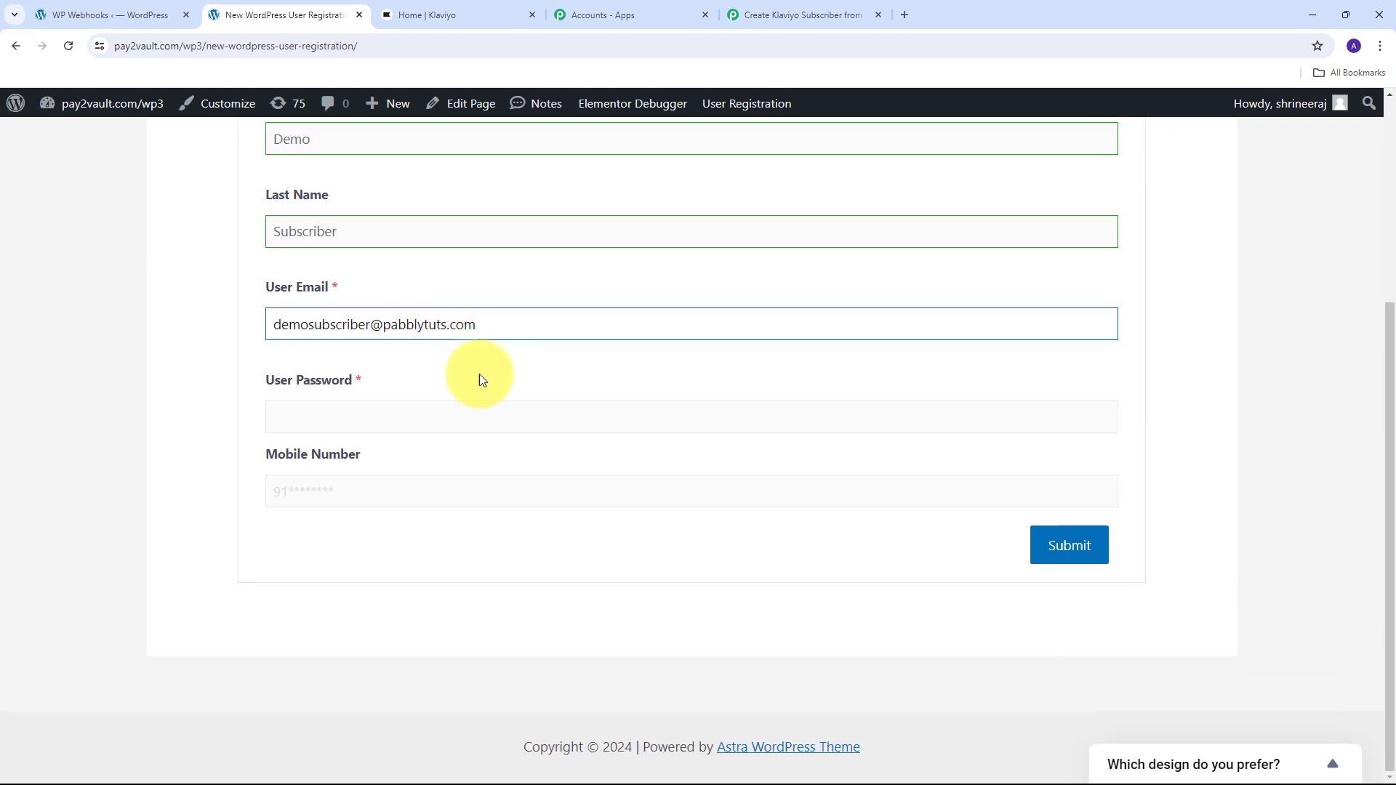
left_click(328, 425)
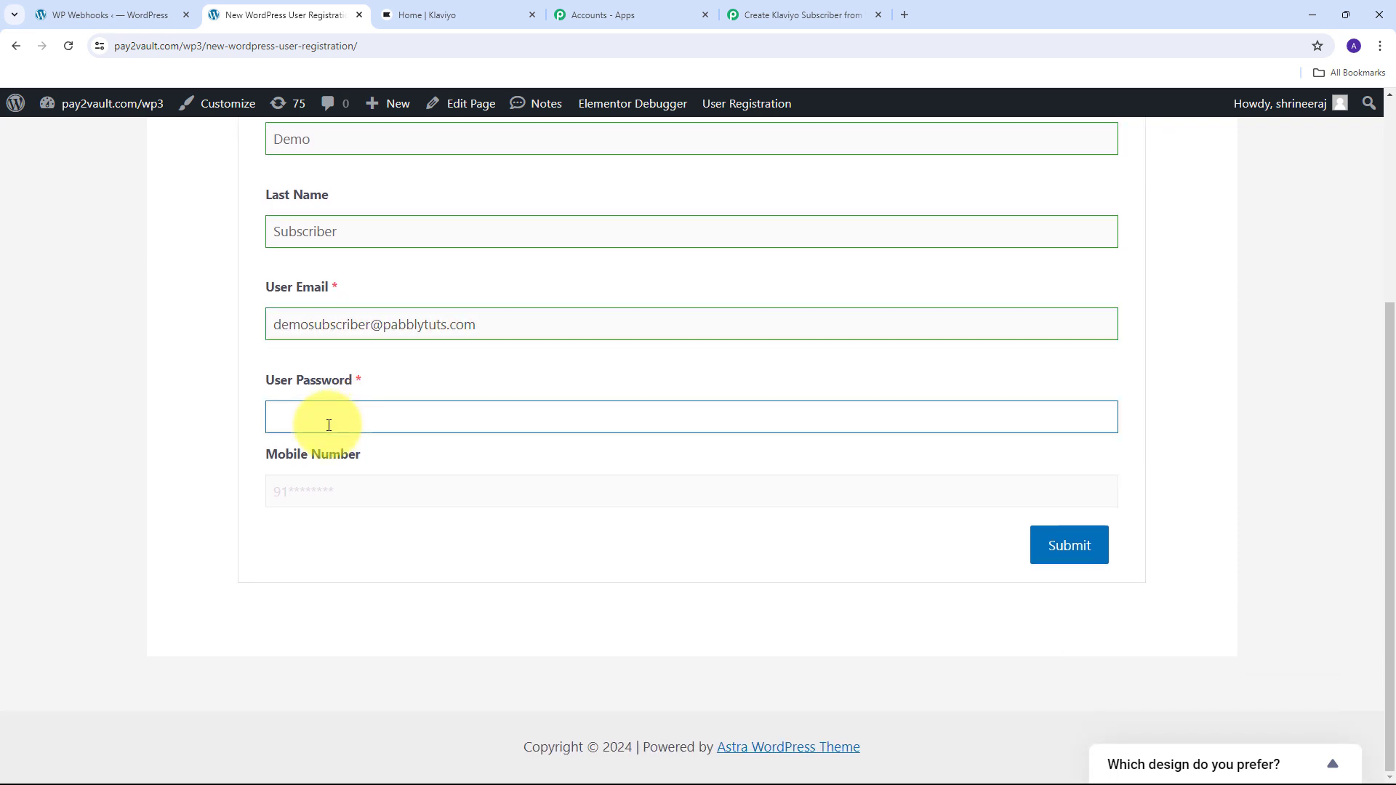
type("********")
left_click(313, 493)
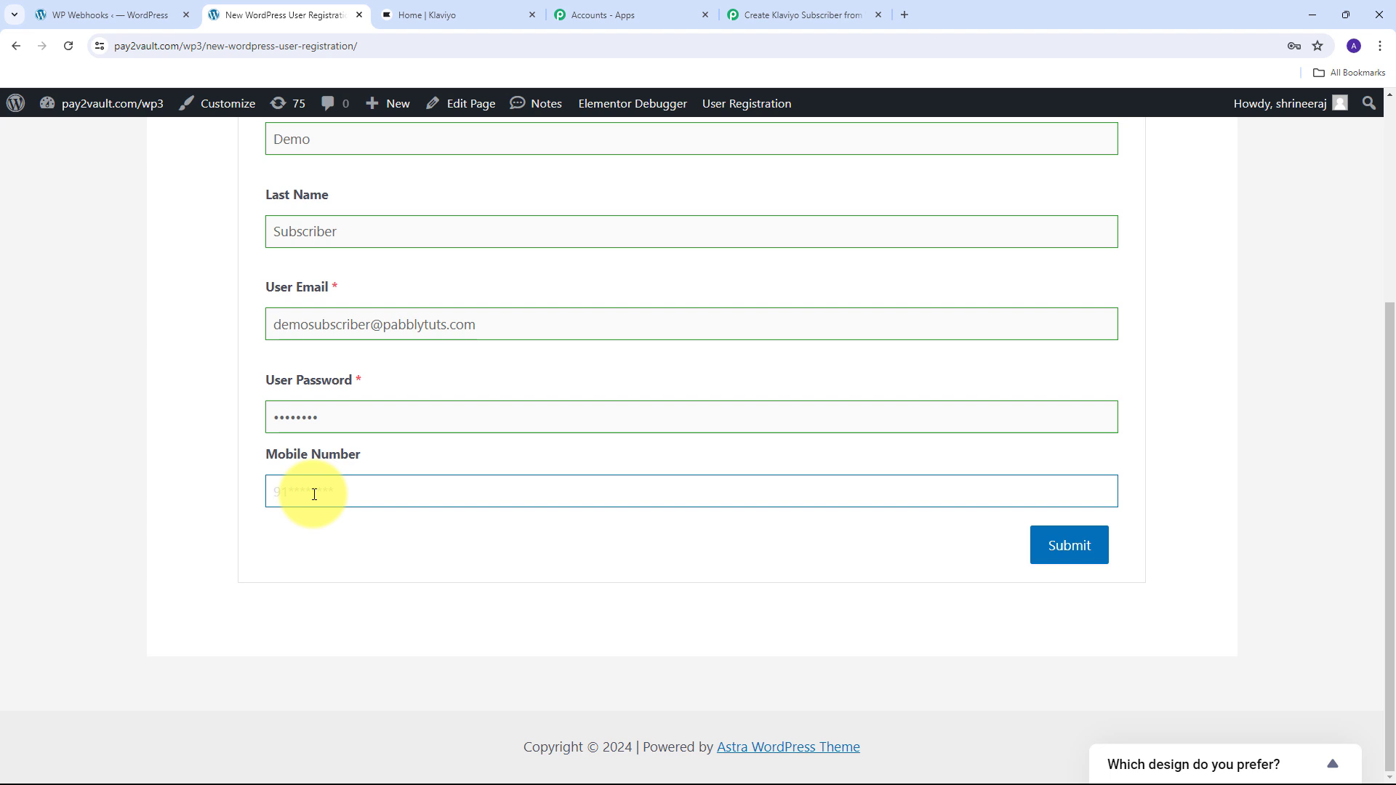
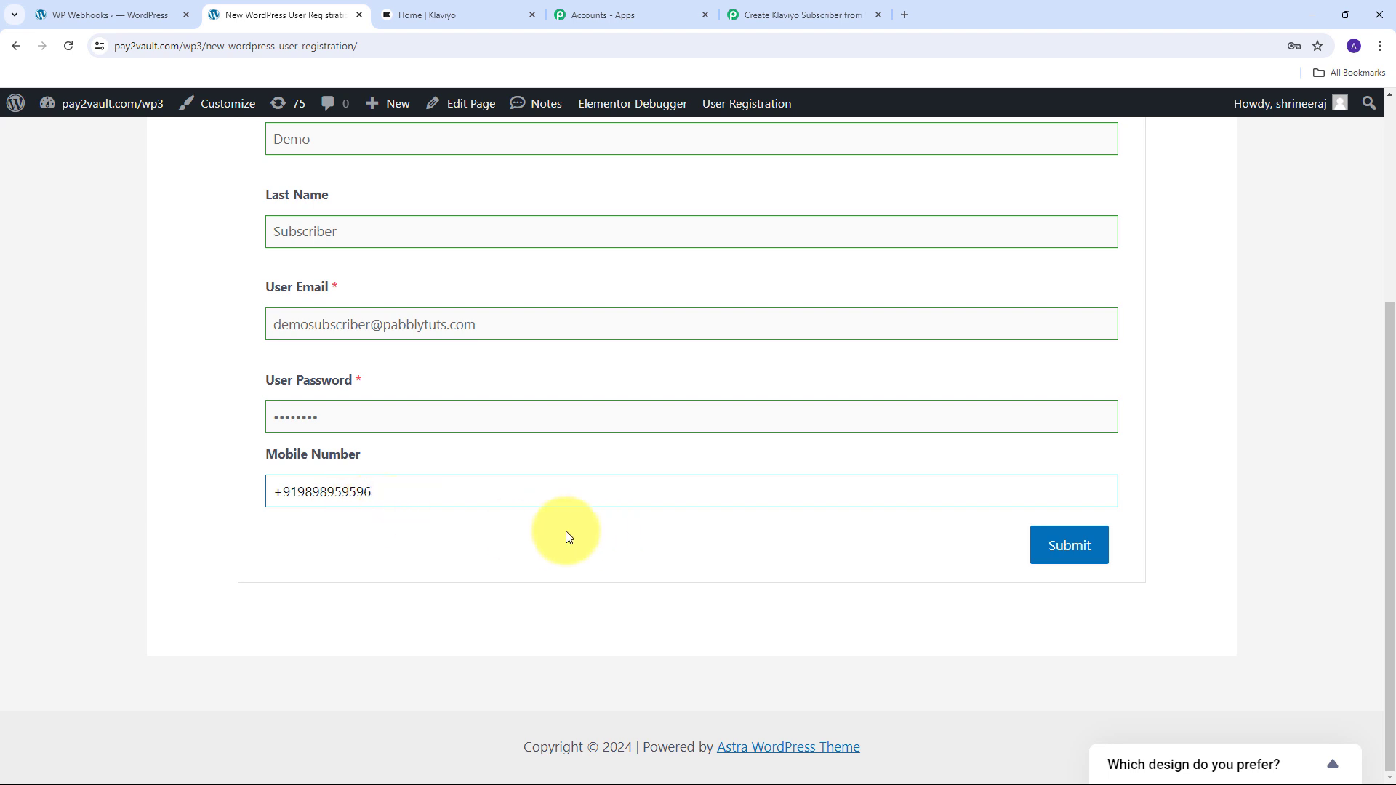
left_click(1071, 549)
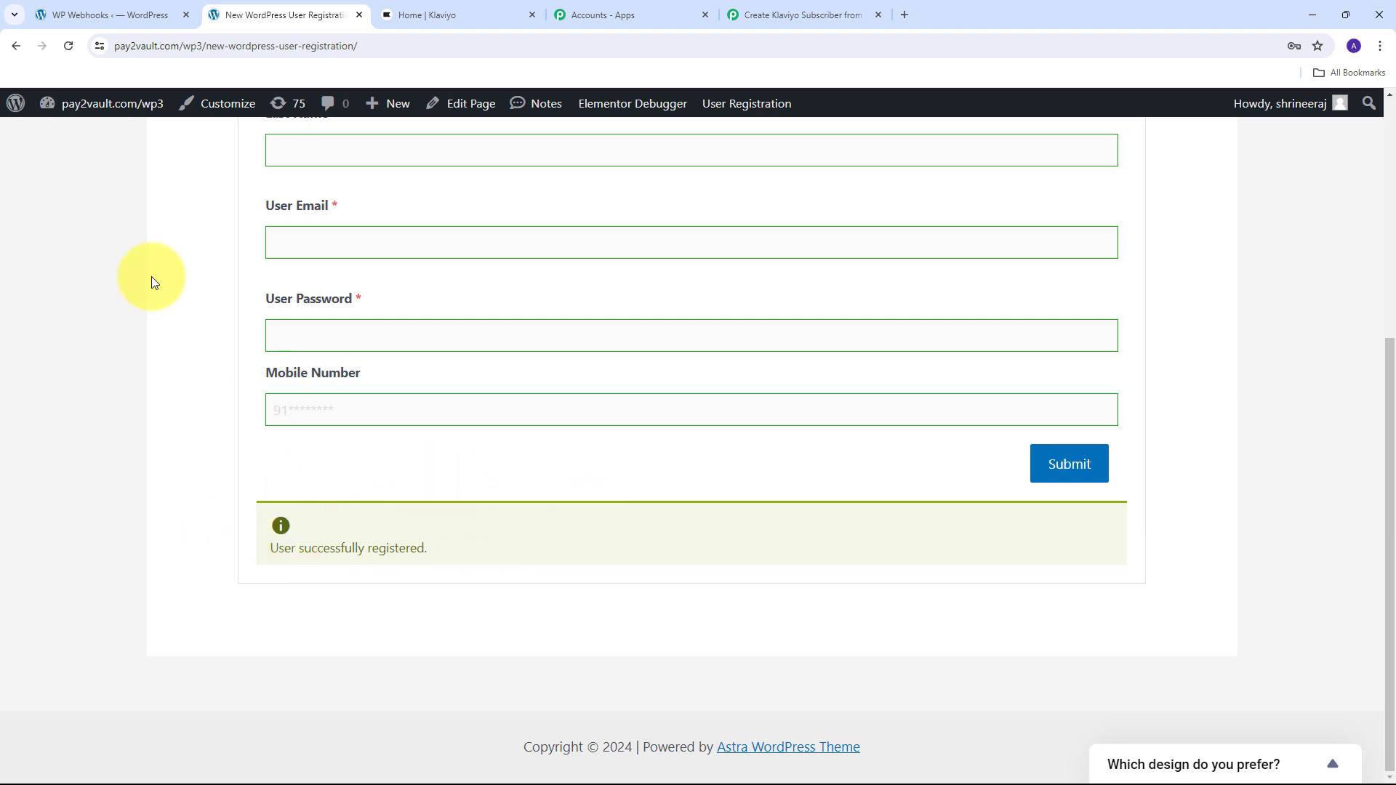
- Open Users > All Users and search for the newly registered test user's username
left_click(72, 10)
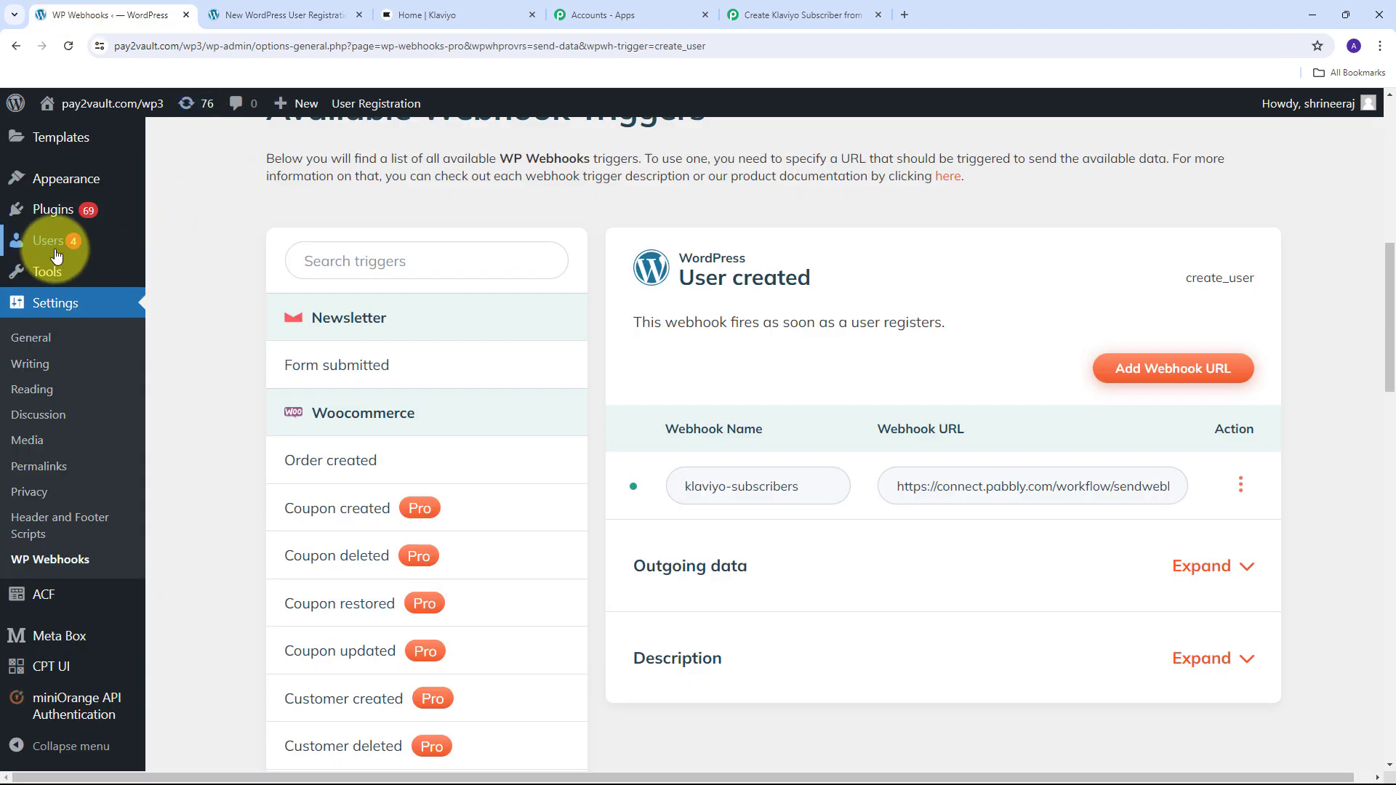
mouse_move(50, 246)
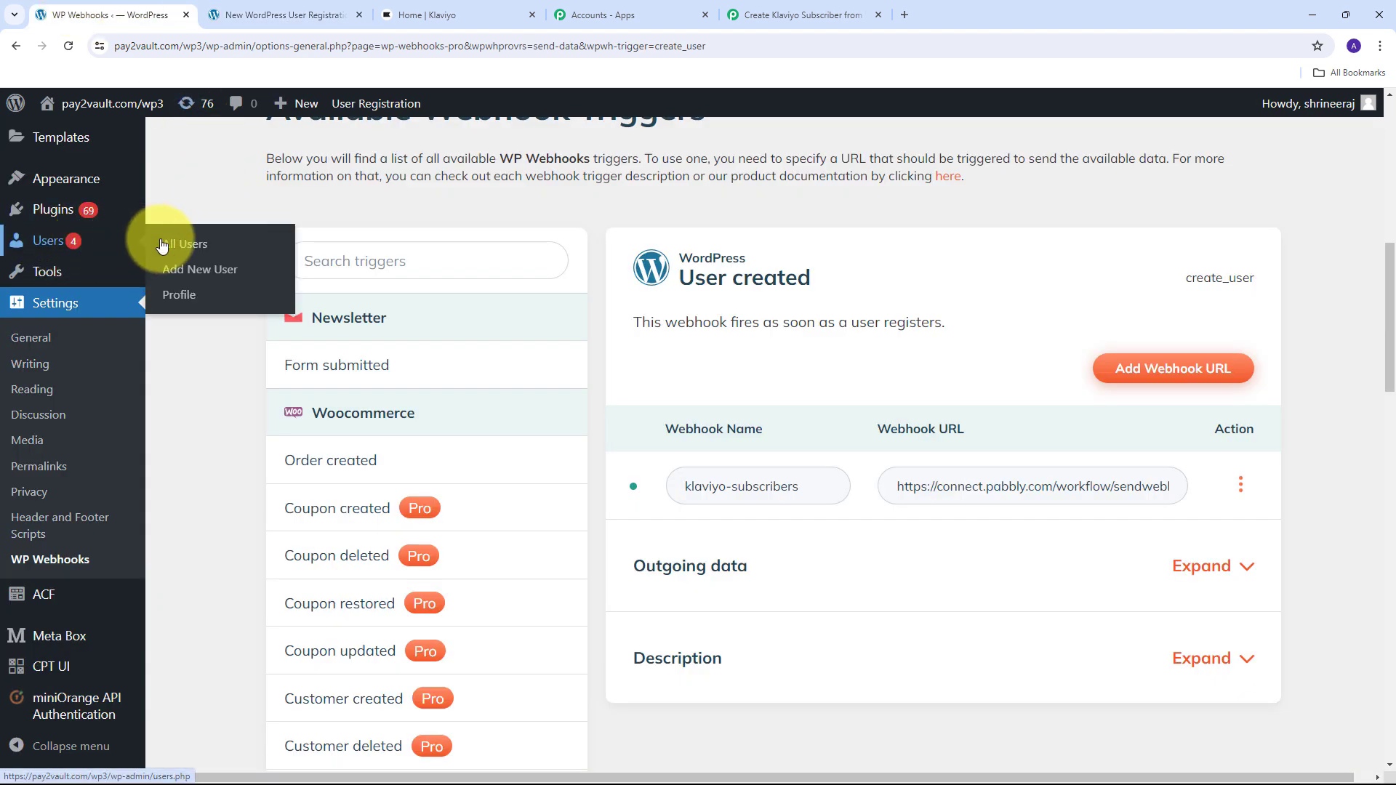
left_click(199, 246)
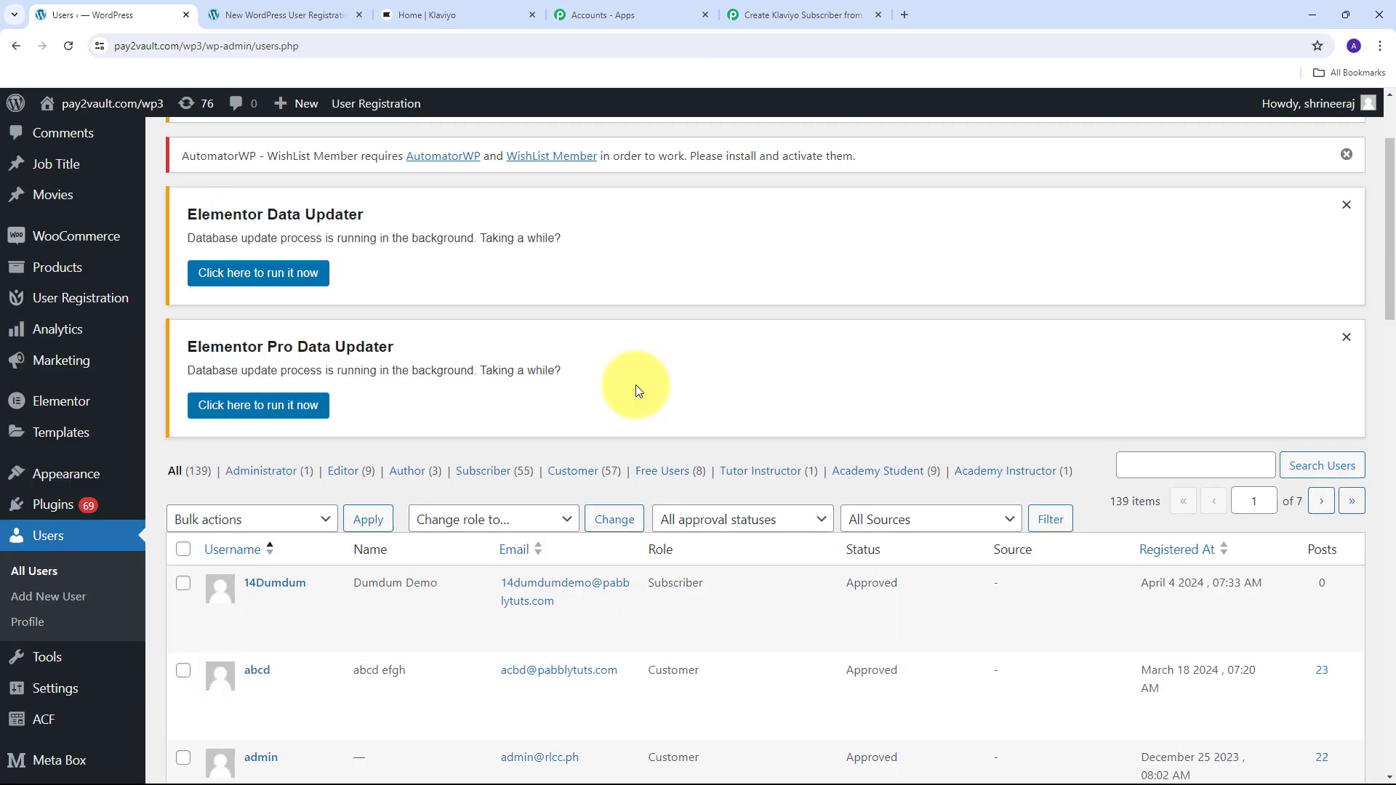
scroll(636, 386, "up", 1)
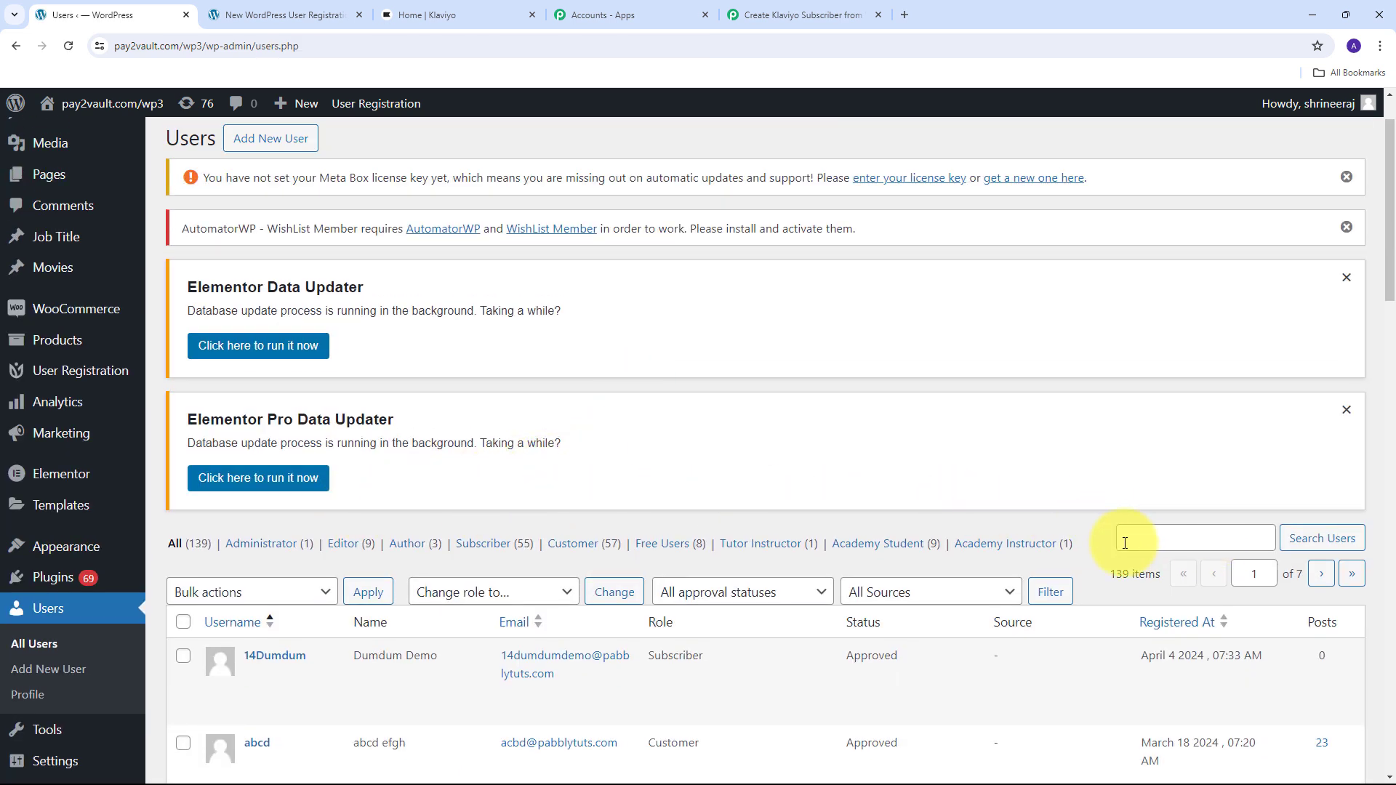
scroll(795, 571, "up", 1)
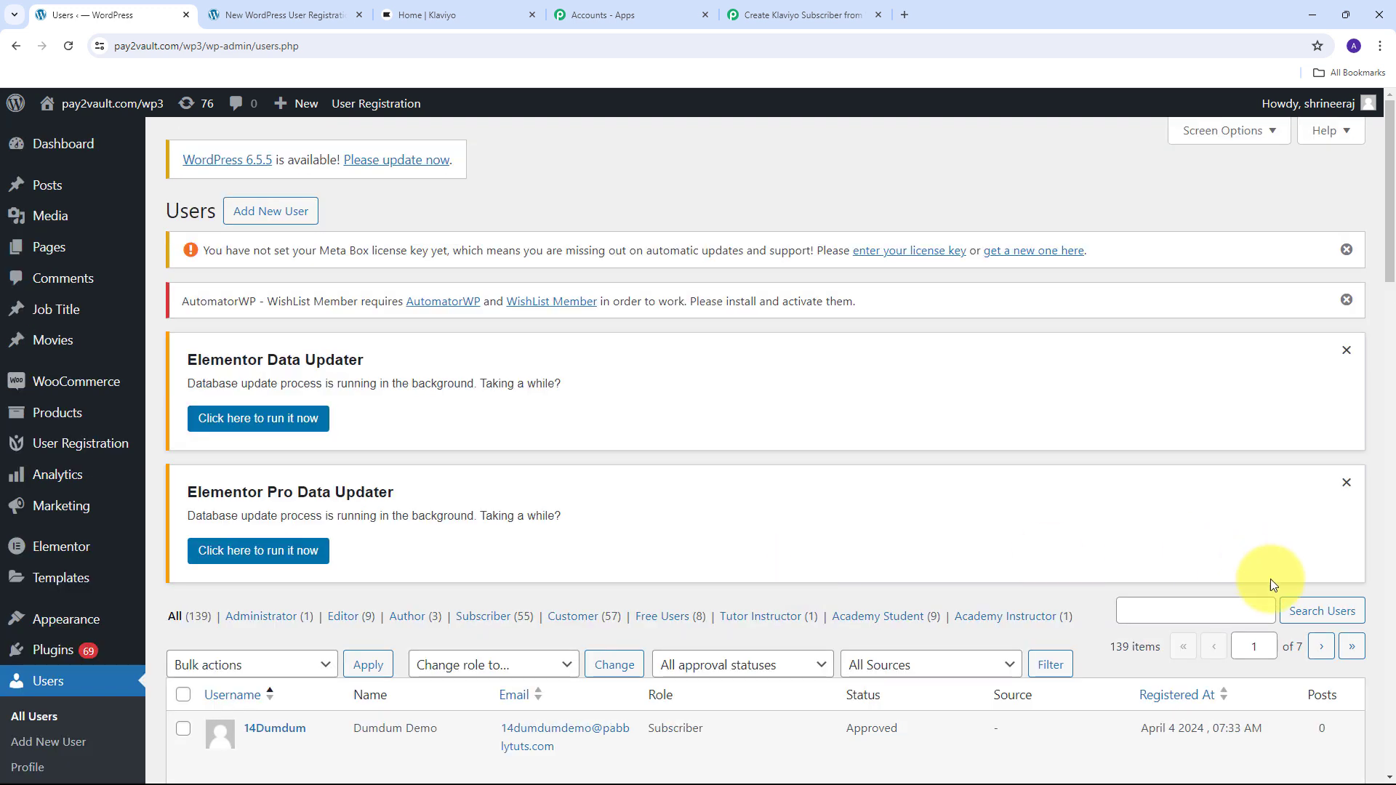
left_click(1178, 612)
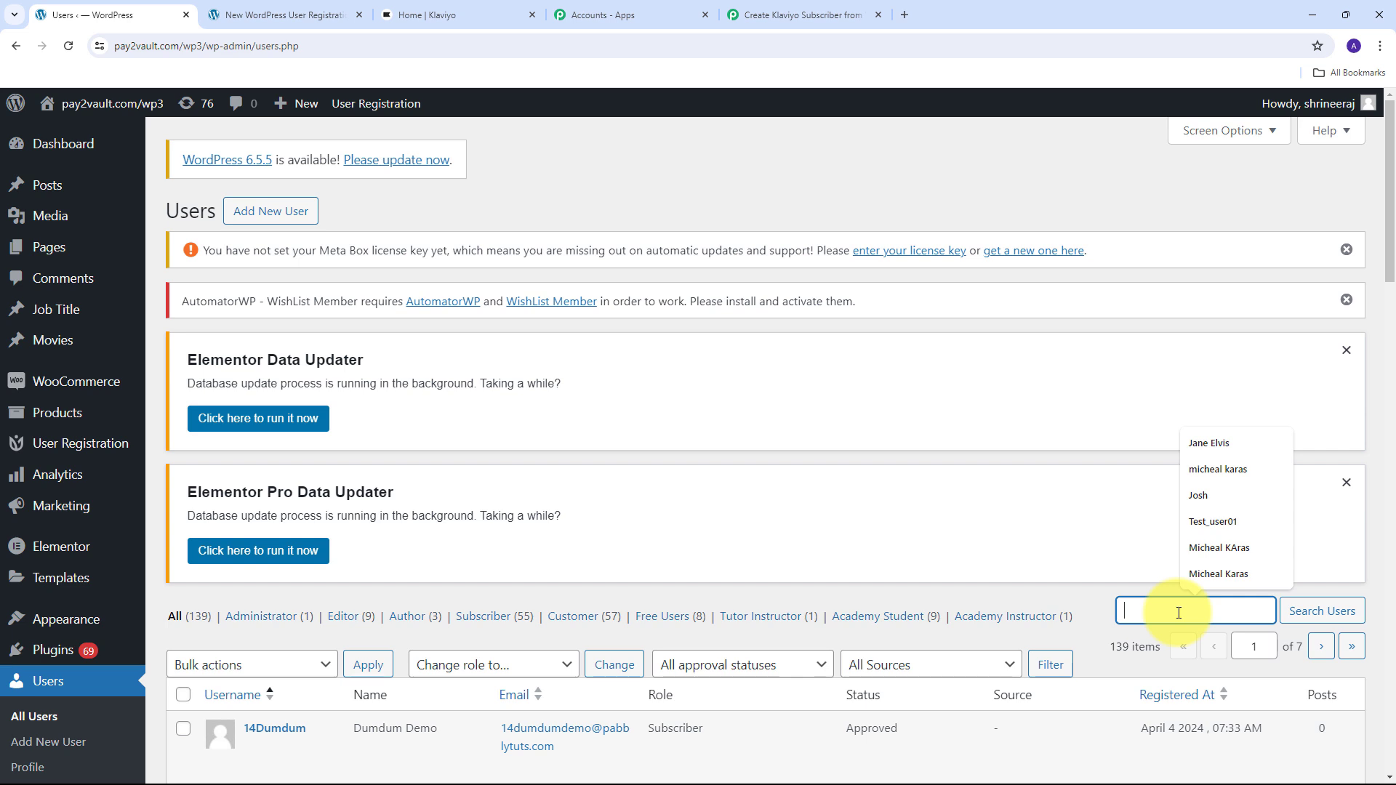
type("DemoSubscriber")
key("Return")
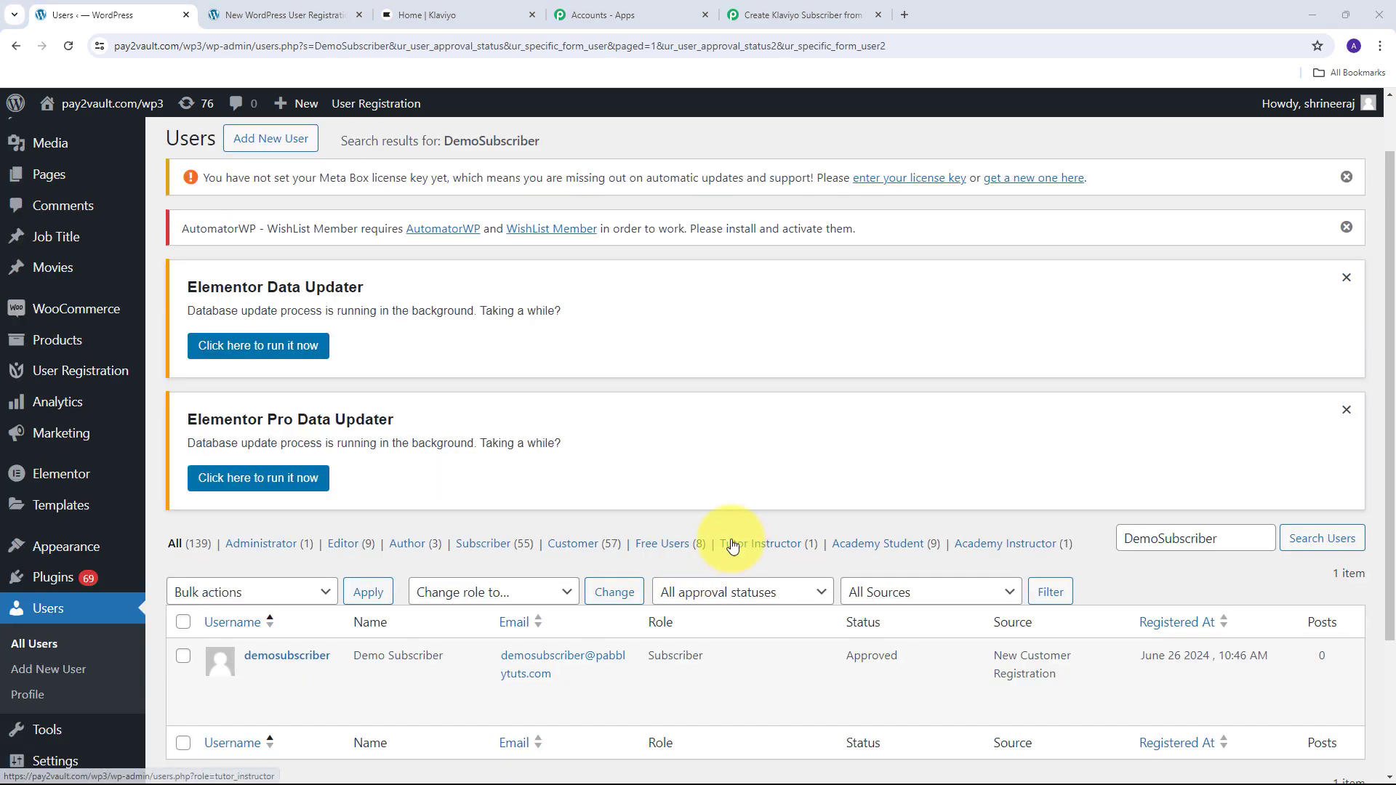
scroll(670, 495, "down", 1)
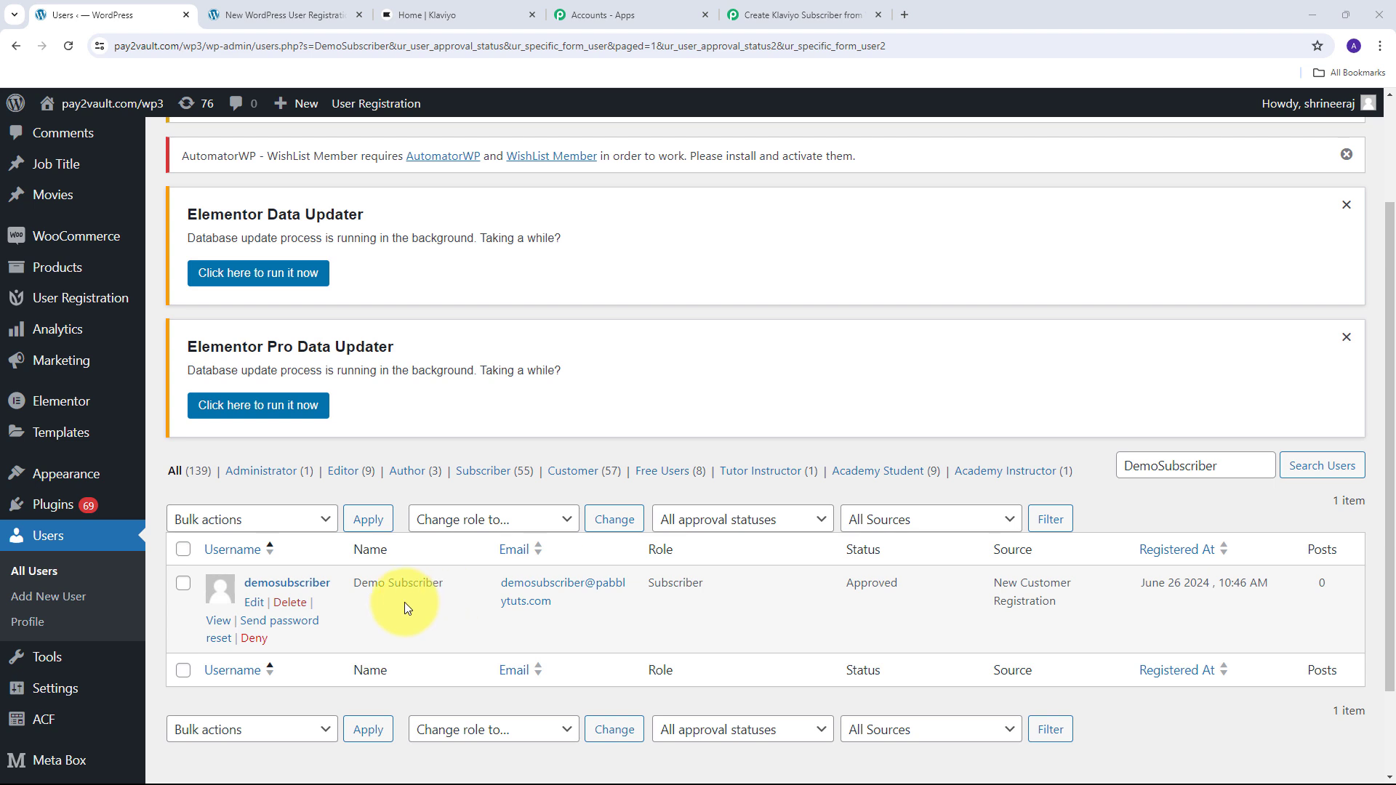
- In the WordPress trigger response, review the captured mobile number, nickname and first name Demo
left_click(800, 14)
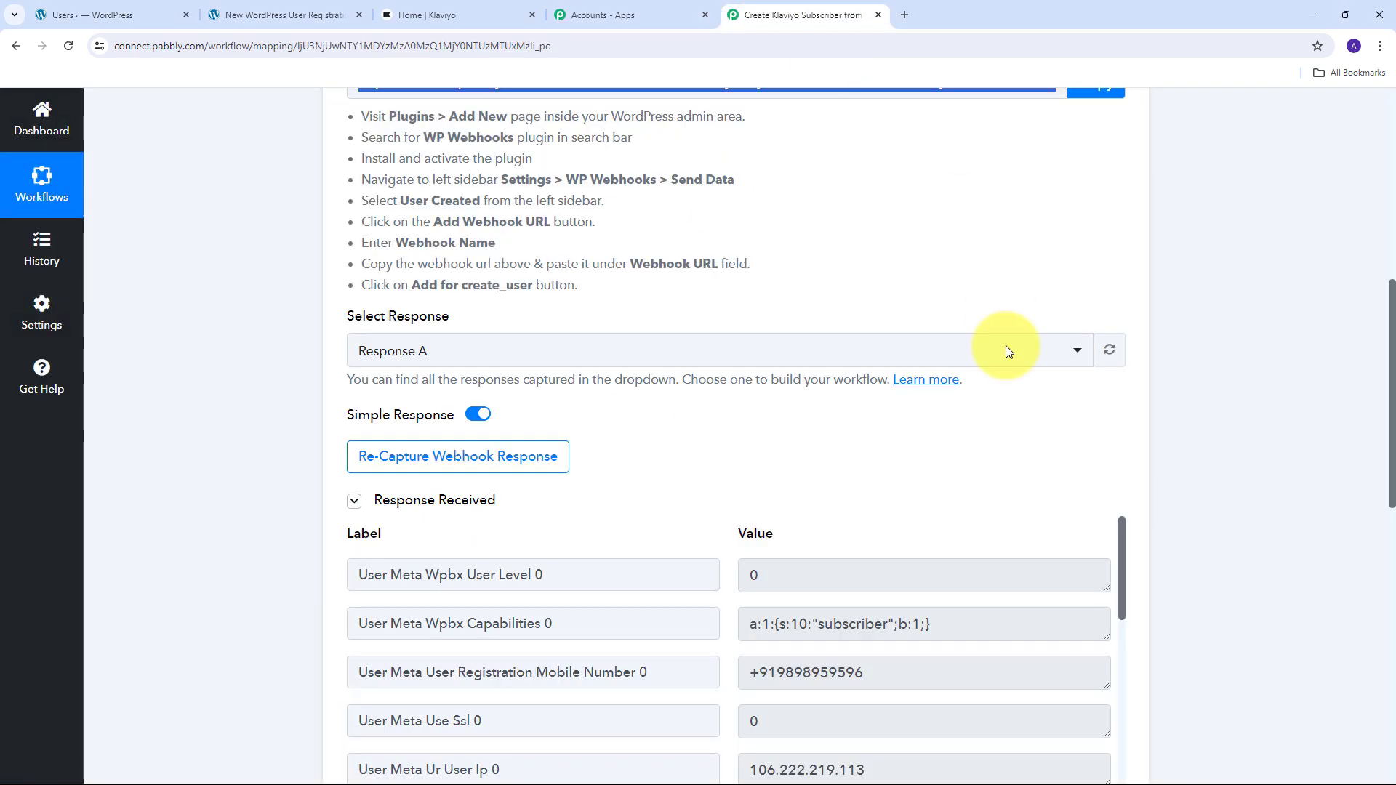
scroll(1235, 342, "down", 4)
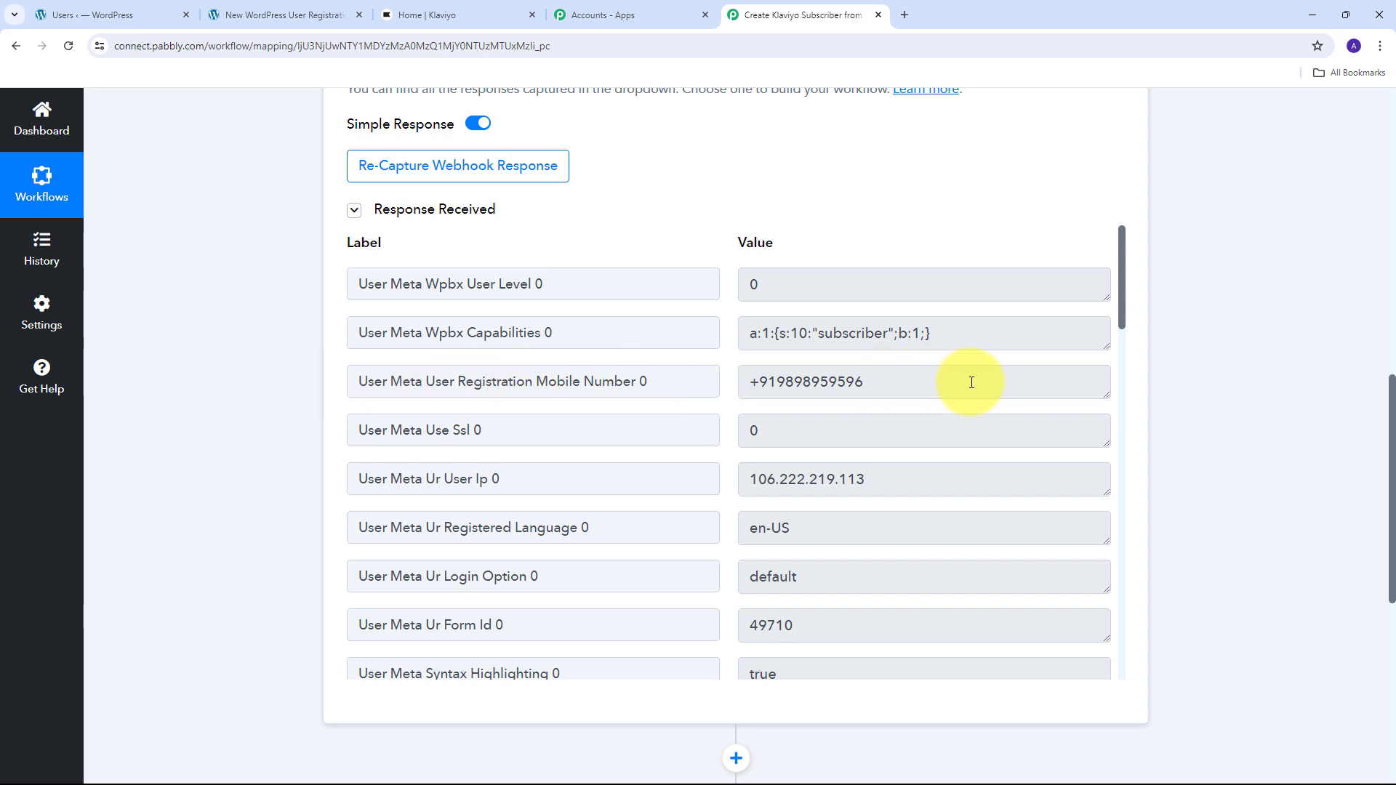
left_click_drag(974, 380, 740, 377)
scroll(882, 379, "down", 5)
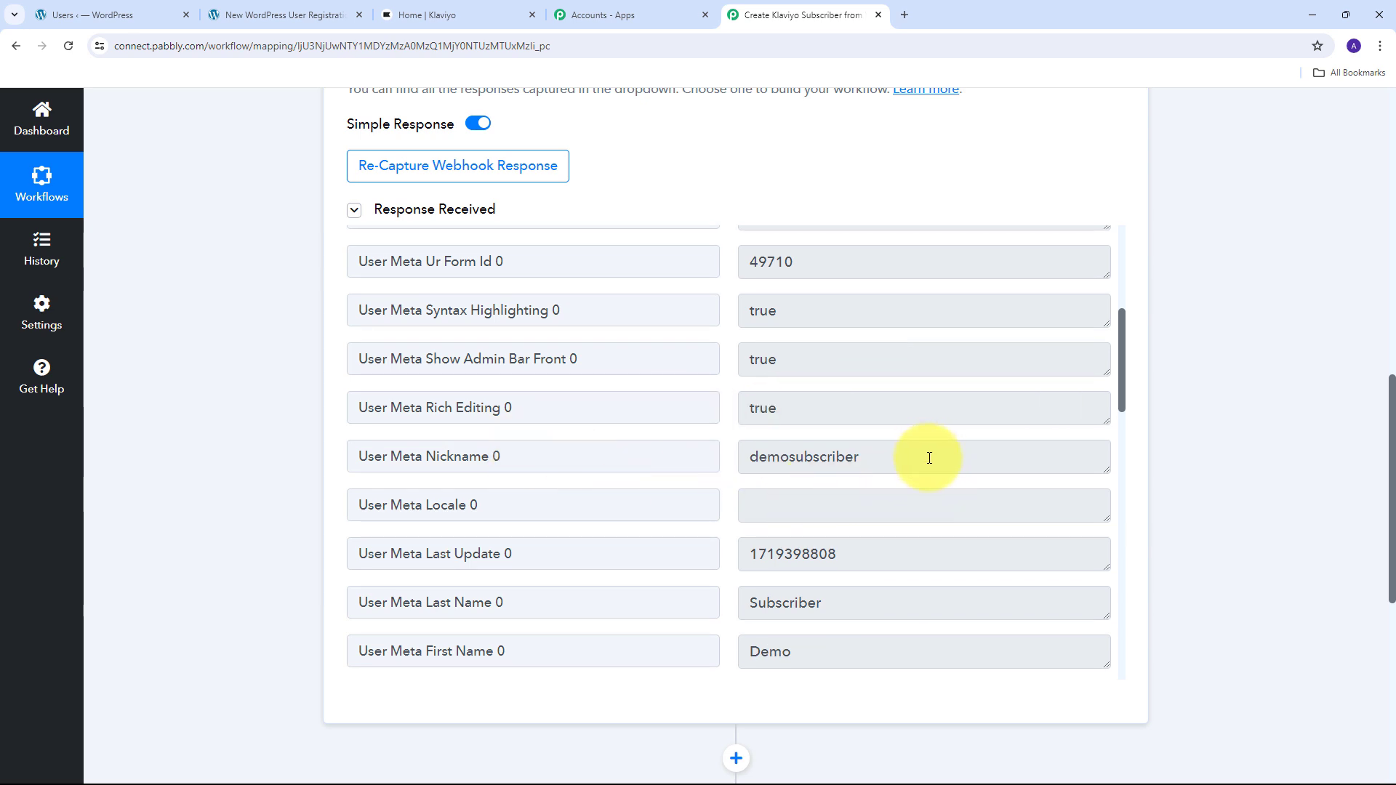
left_click_drag(925, 456, 748, 456)
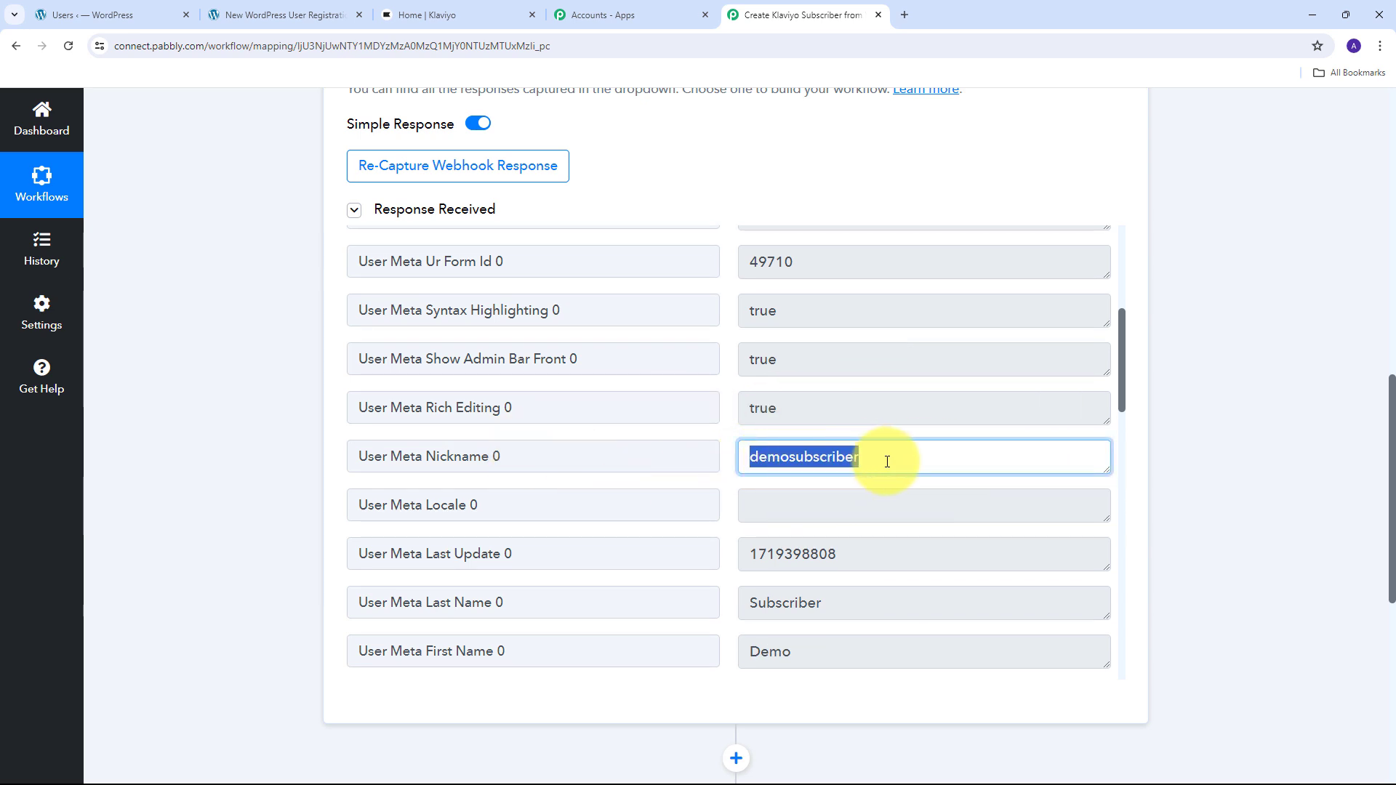
scroll(894, 465, "down", 2)
left_click_drag(836, 506, 576, 476)
left_click_drag(856, 453, 739, 455)
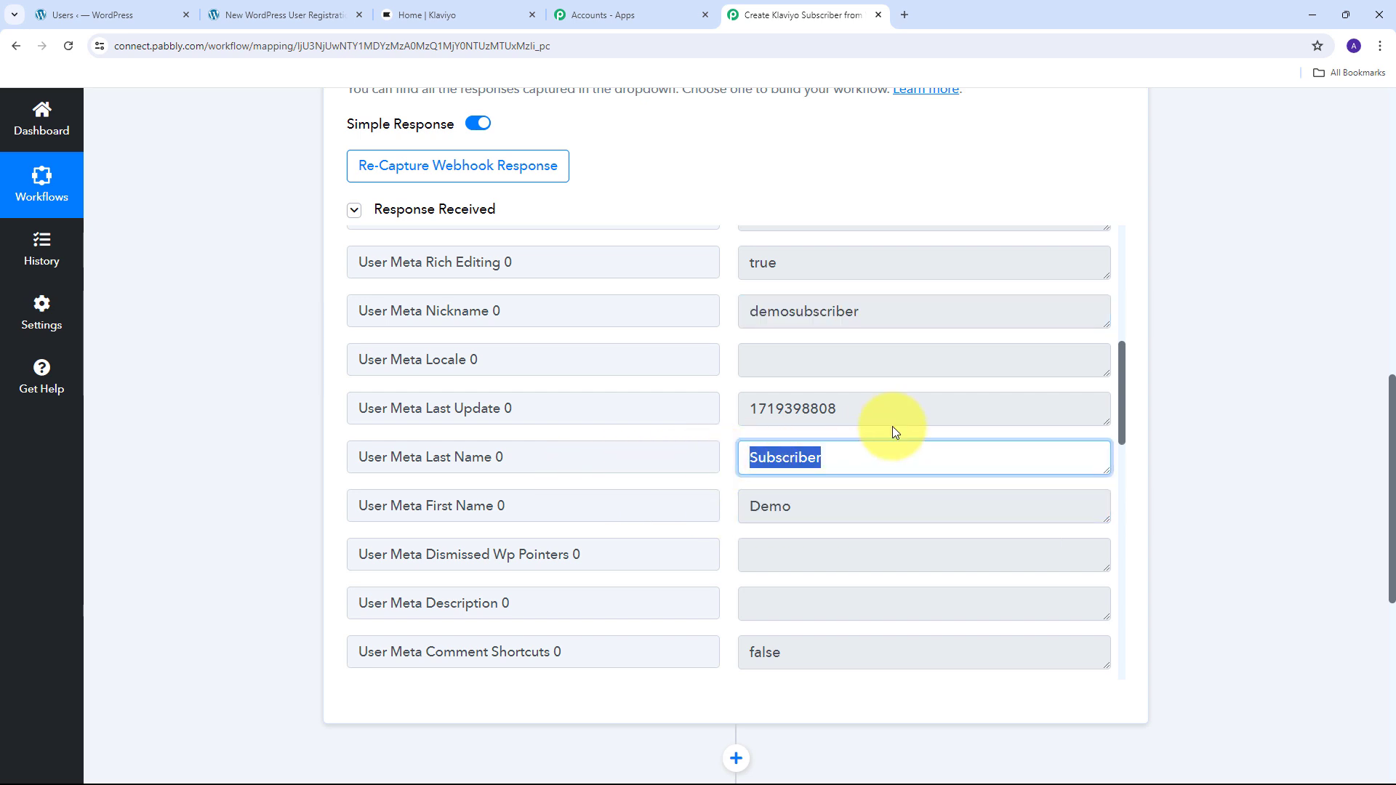
- Check the captured user email address in the response data
scroll(817, 398, "down", 10)
left_click_drag(1059, 473, 679, 462)
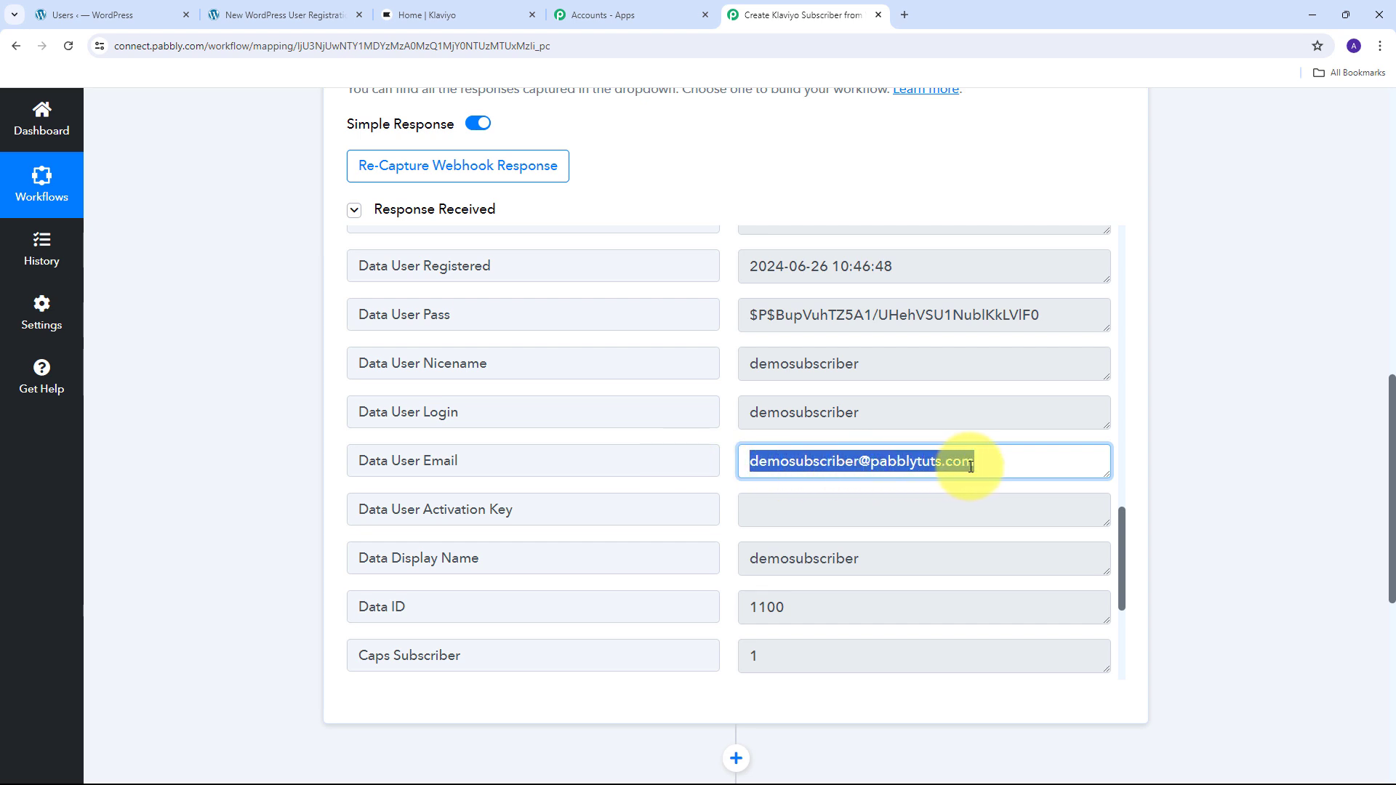
scroll(868, 407, "down", 3)
scroll(858, 407, "down", 2)
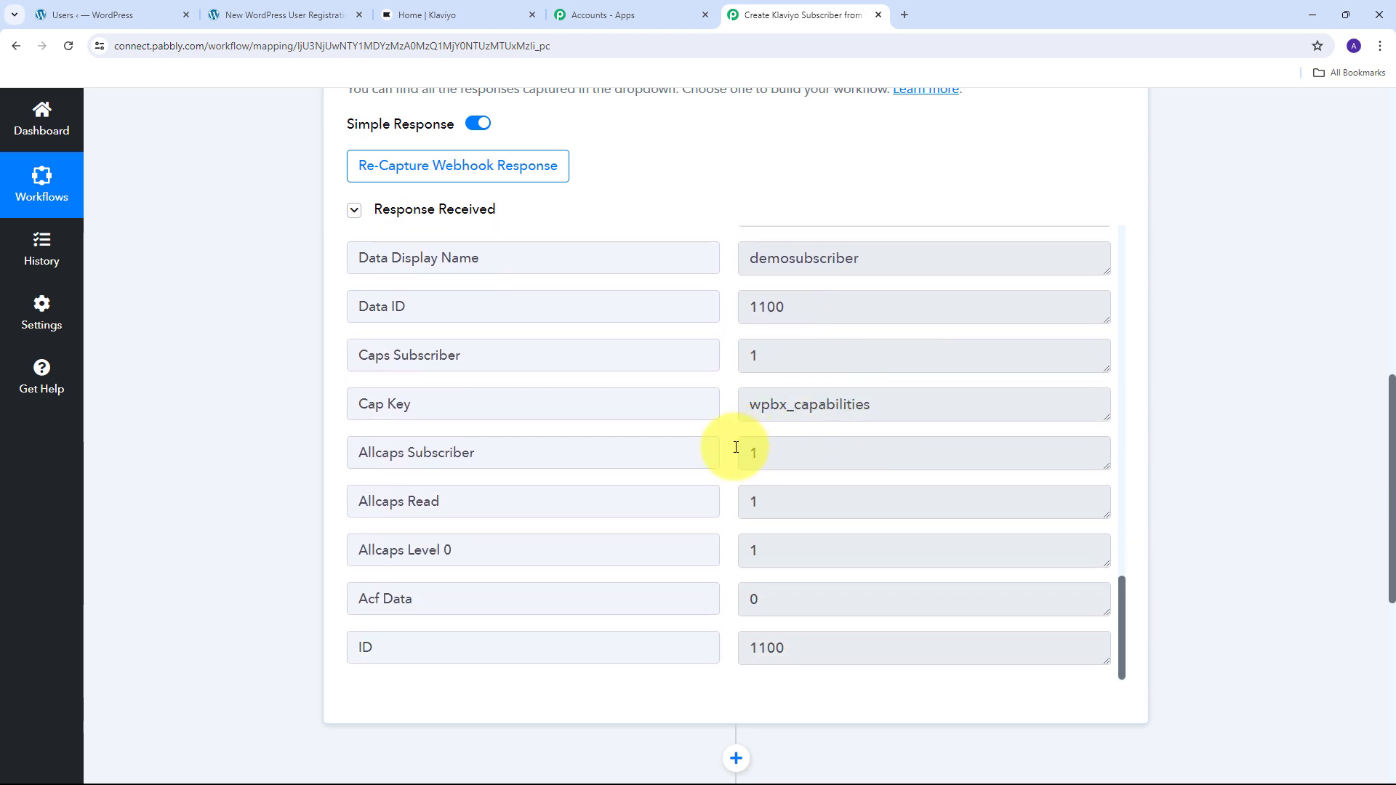
scroll(706, 469, "up", 1)
scroll(709, 471, "up", 3)
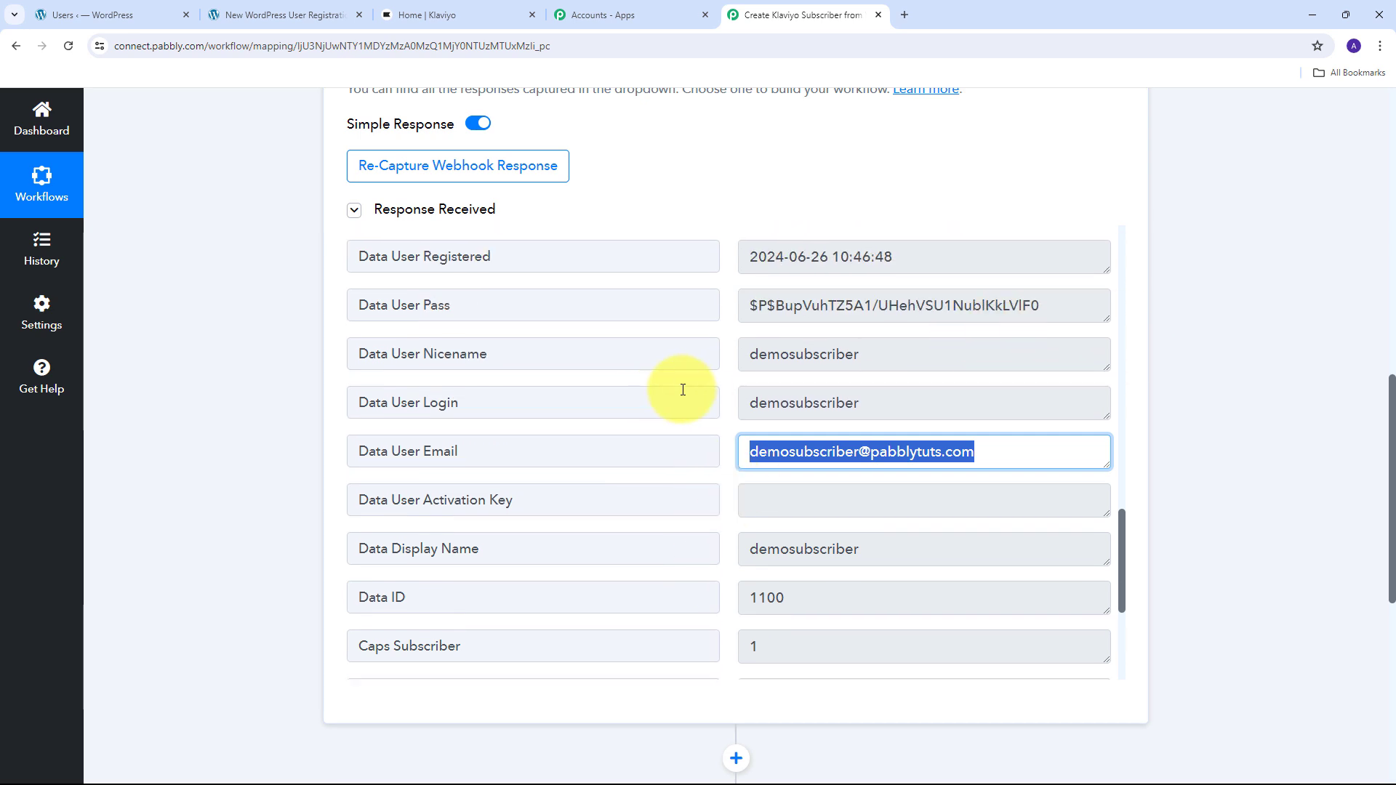
left_click(730, 456)
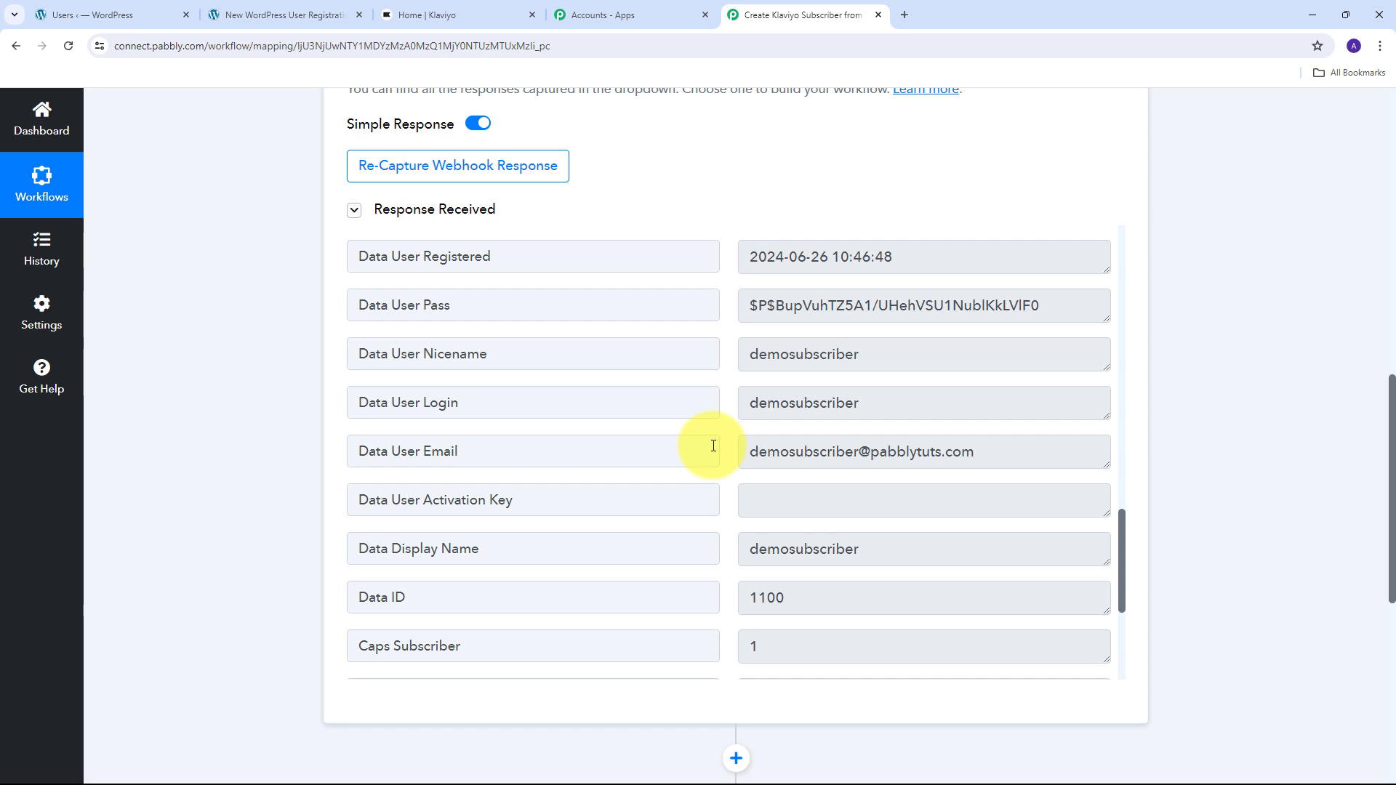
scroll(1169, 395, "down", 5)
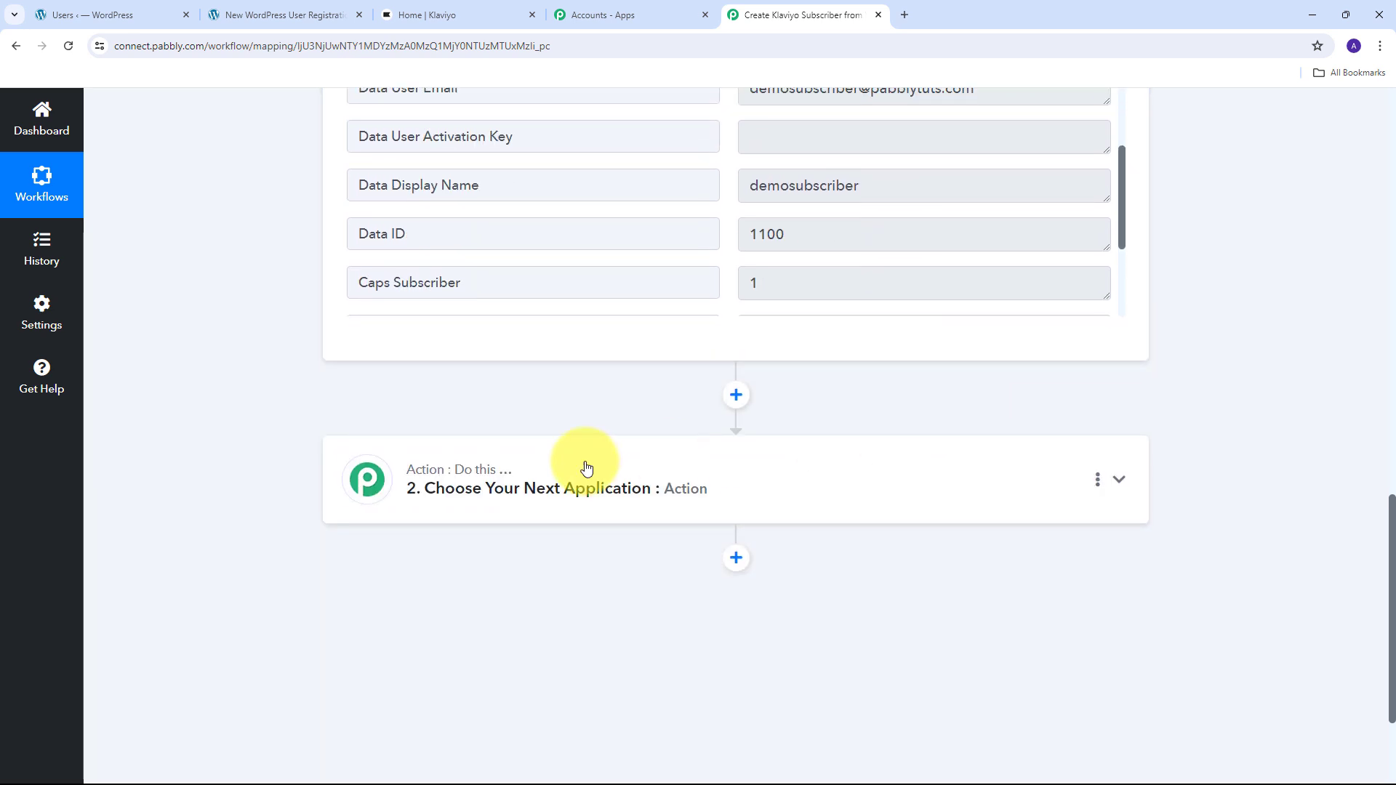
- Set the second step's app to Klaviyo V2 with the Create Profile action event
left_click(1115, 479)
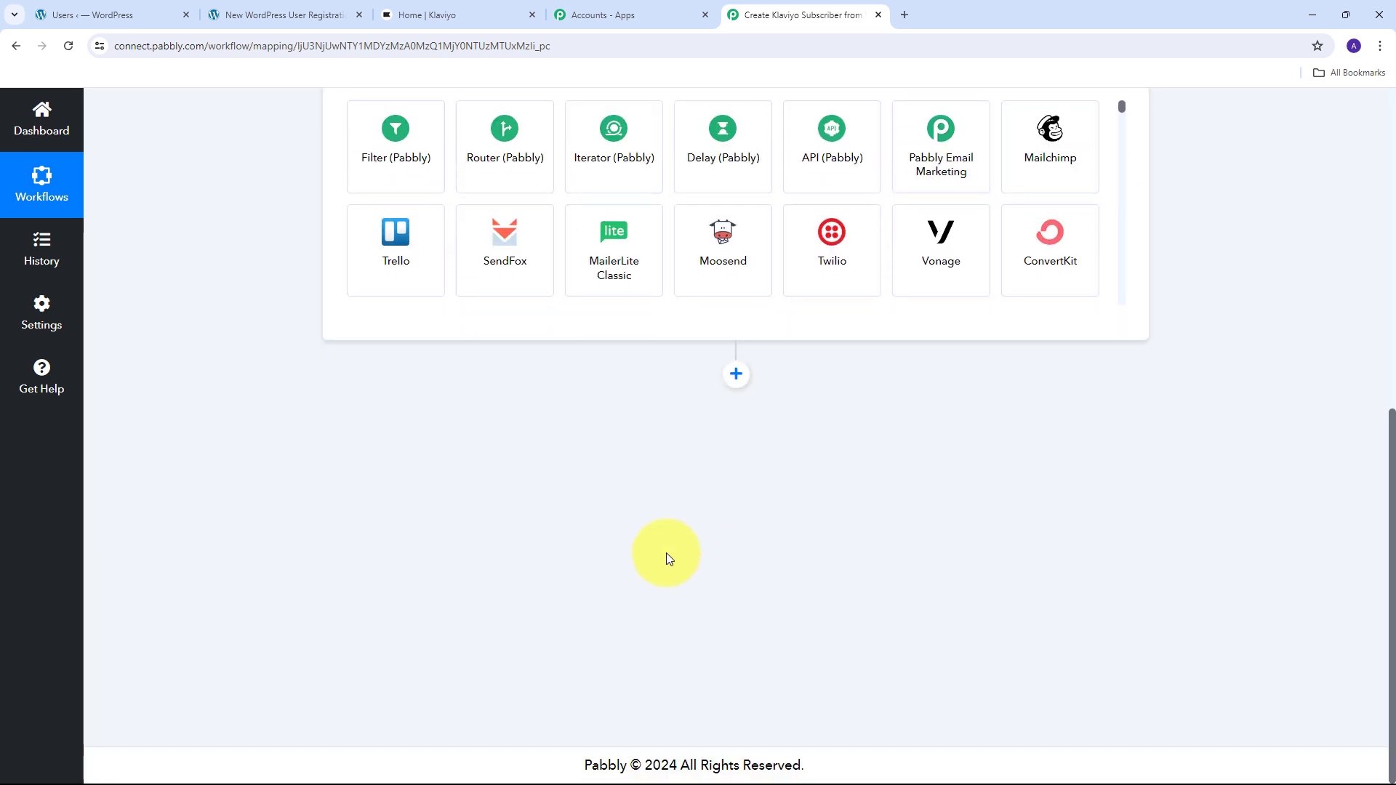
scroll(667, 556, "up", 5)
left_click(386, 400)
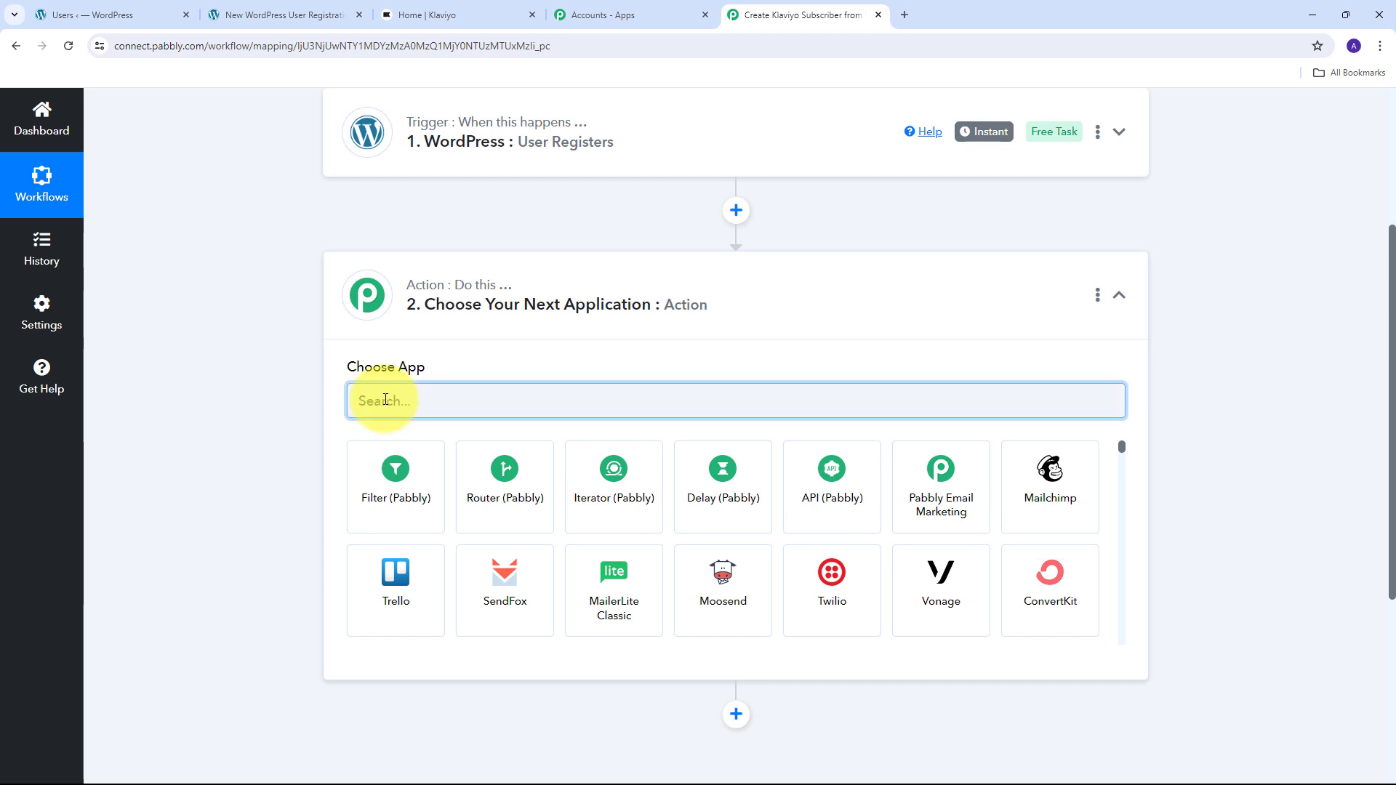
type("Kl")
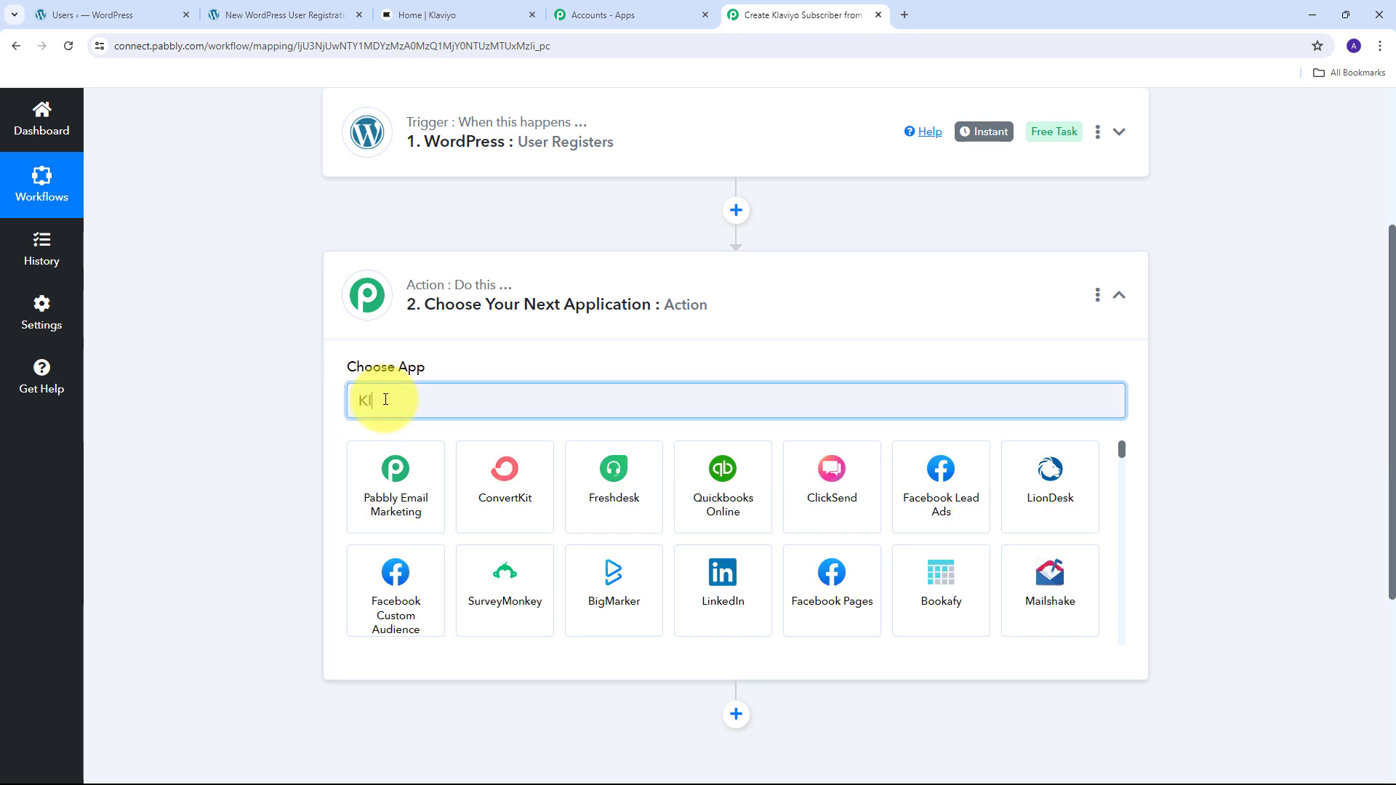
type("aviyo")
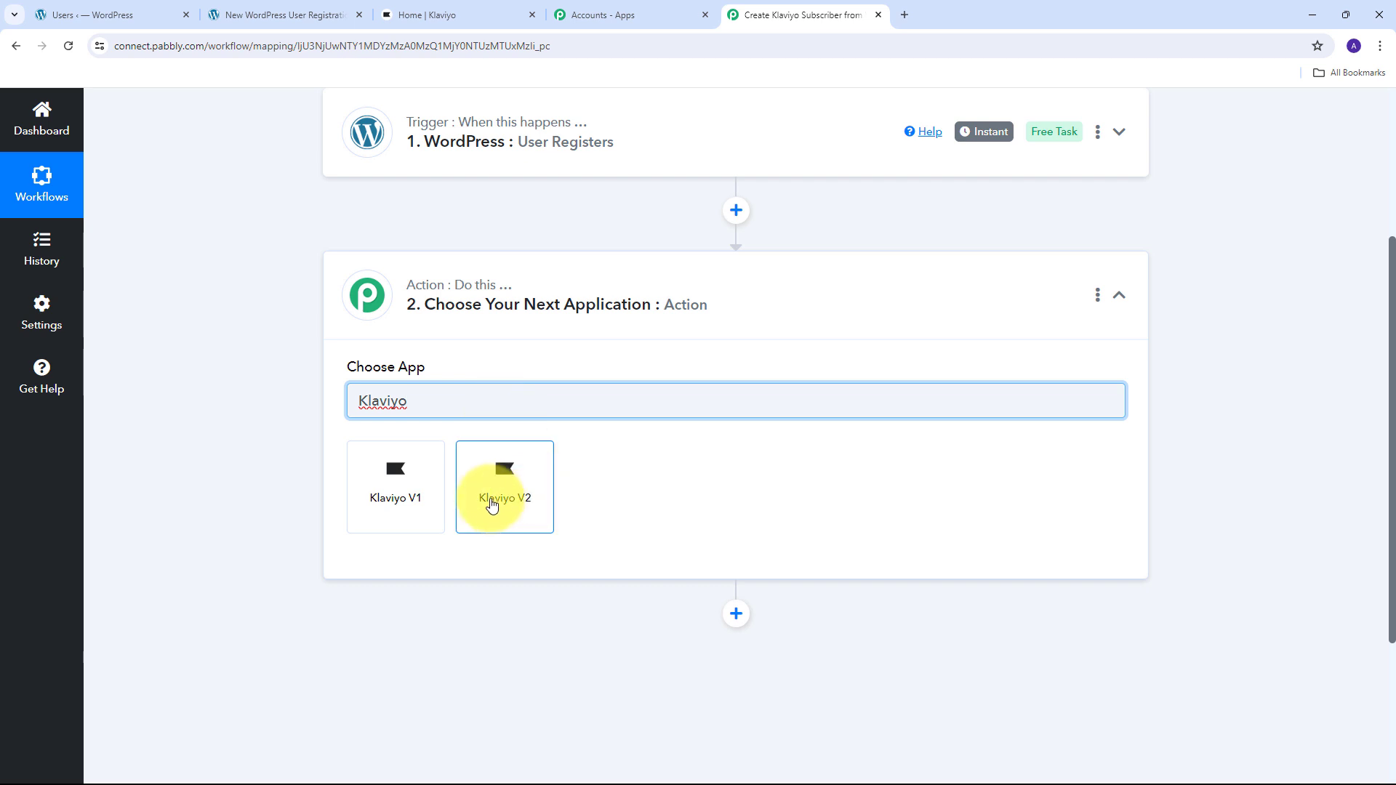
left_click(511, 483)
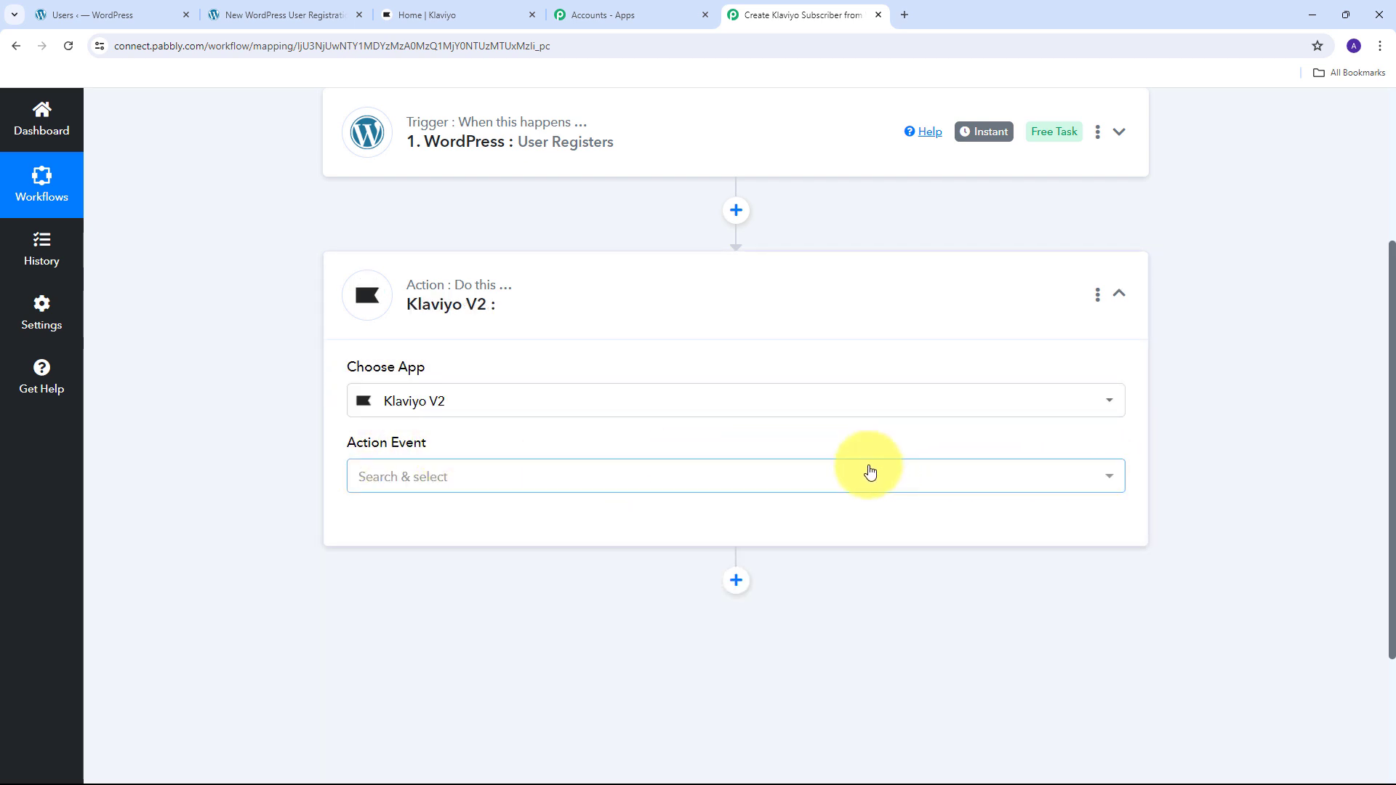
left_click(796, 476)
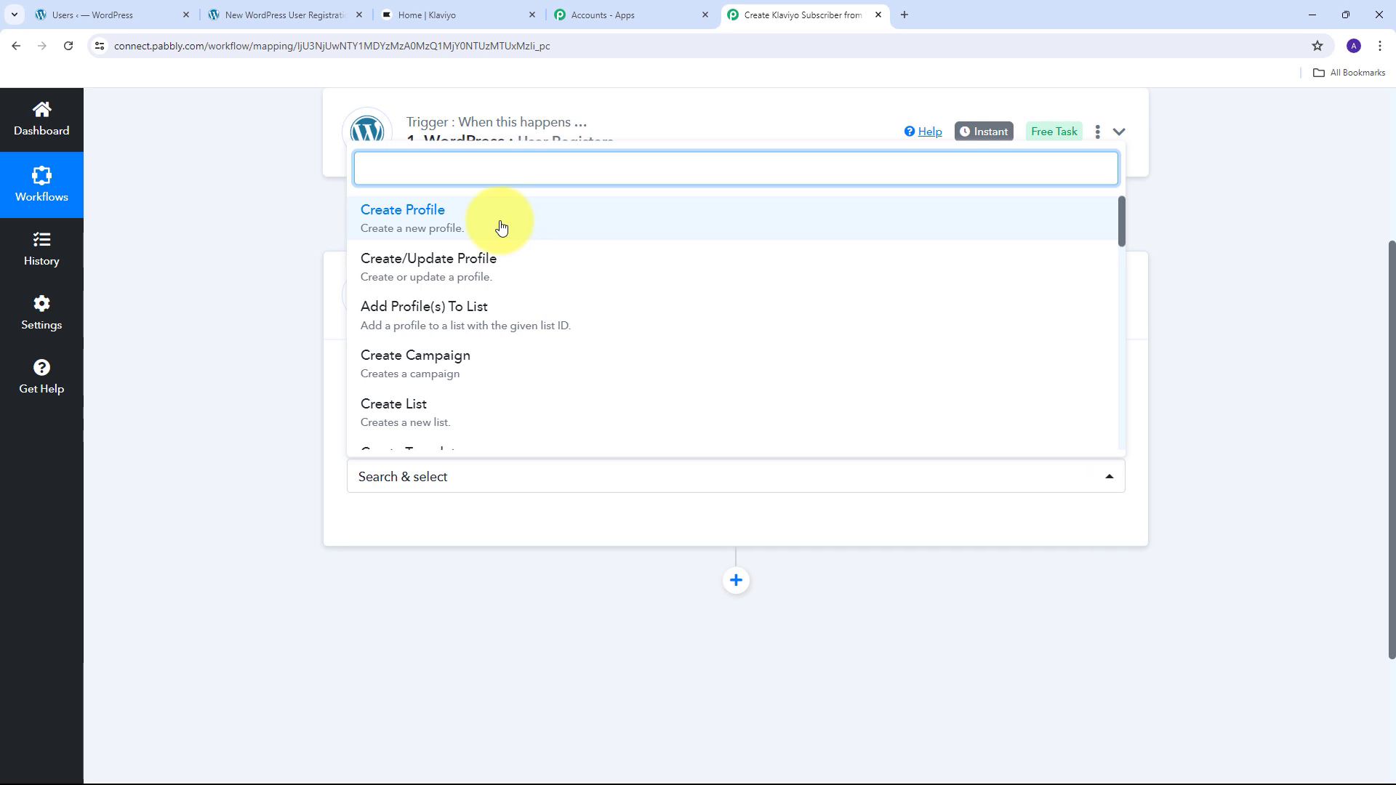
left_click(451, 224)
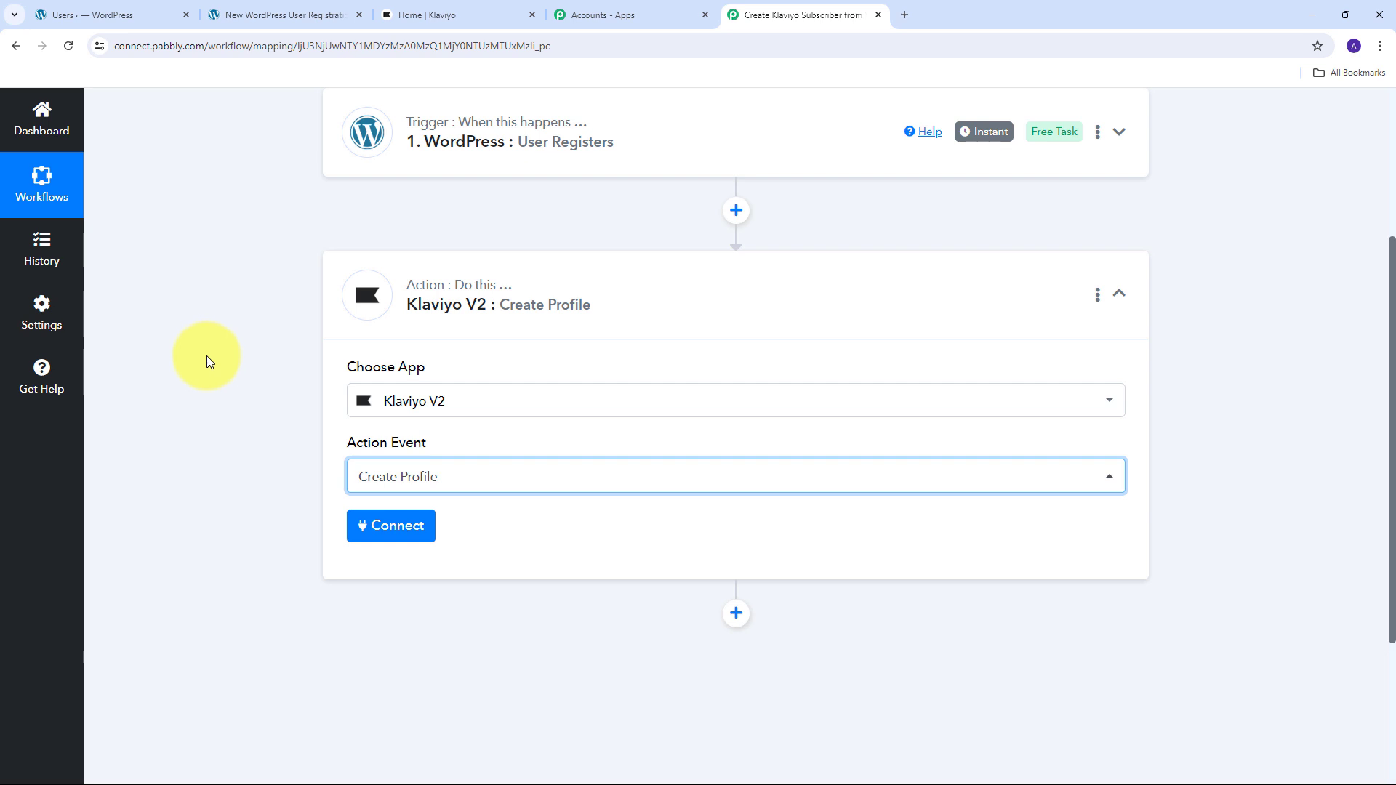
- Add a new Klaviyo V2 #3 connection with API revision 2024-02-15 and begin authorizing it
left_click(390, 525)
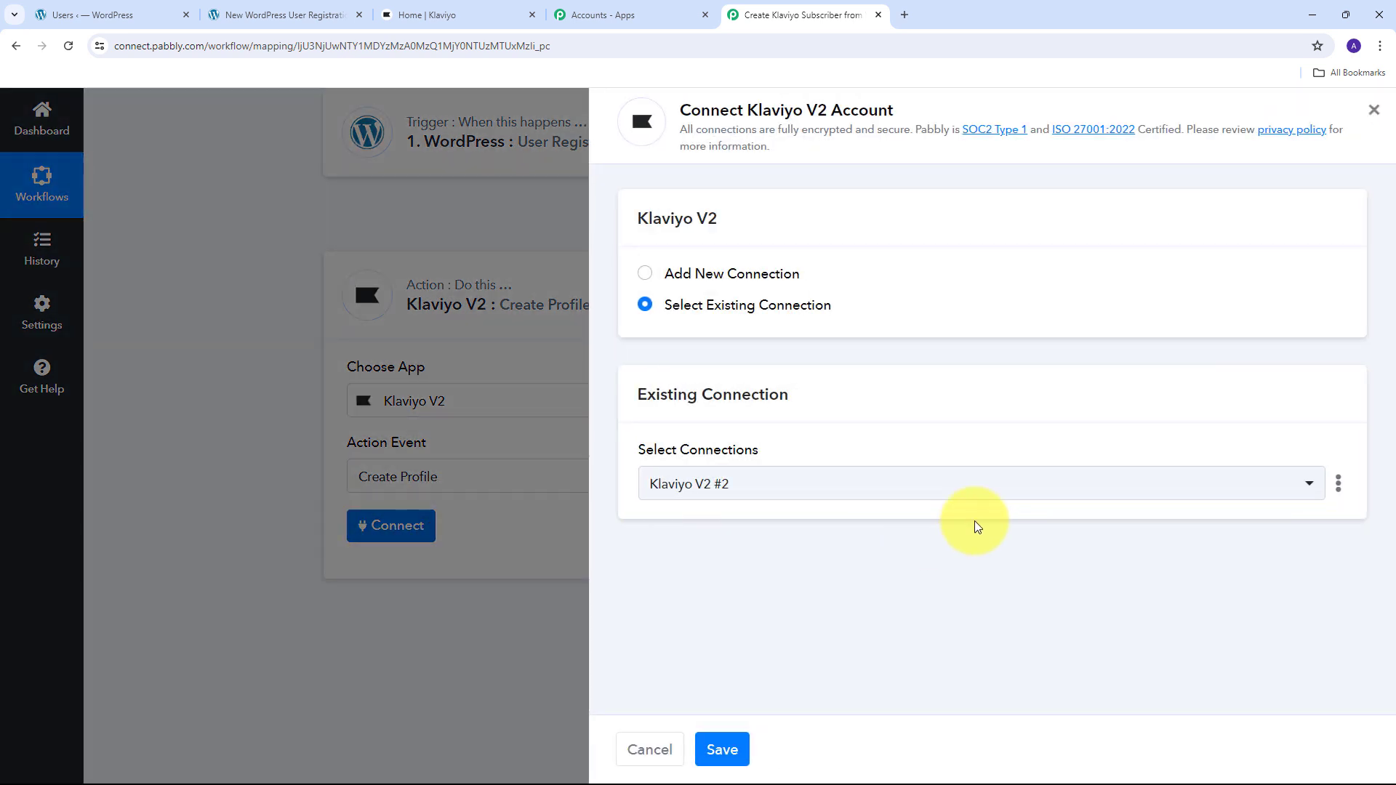
left_click(727, 274)
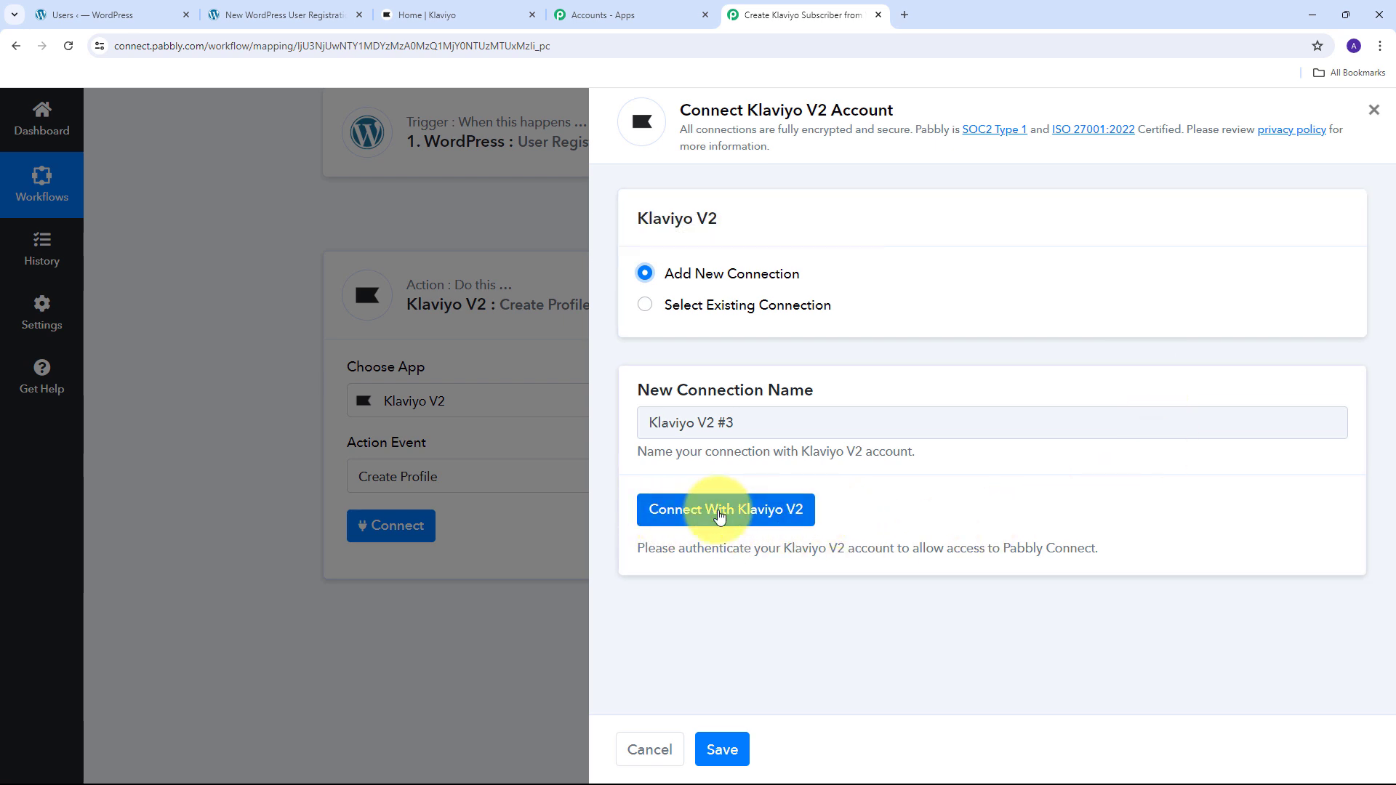
left_click(716, 514)
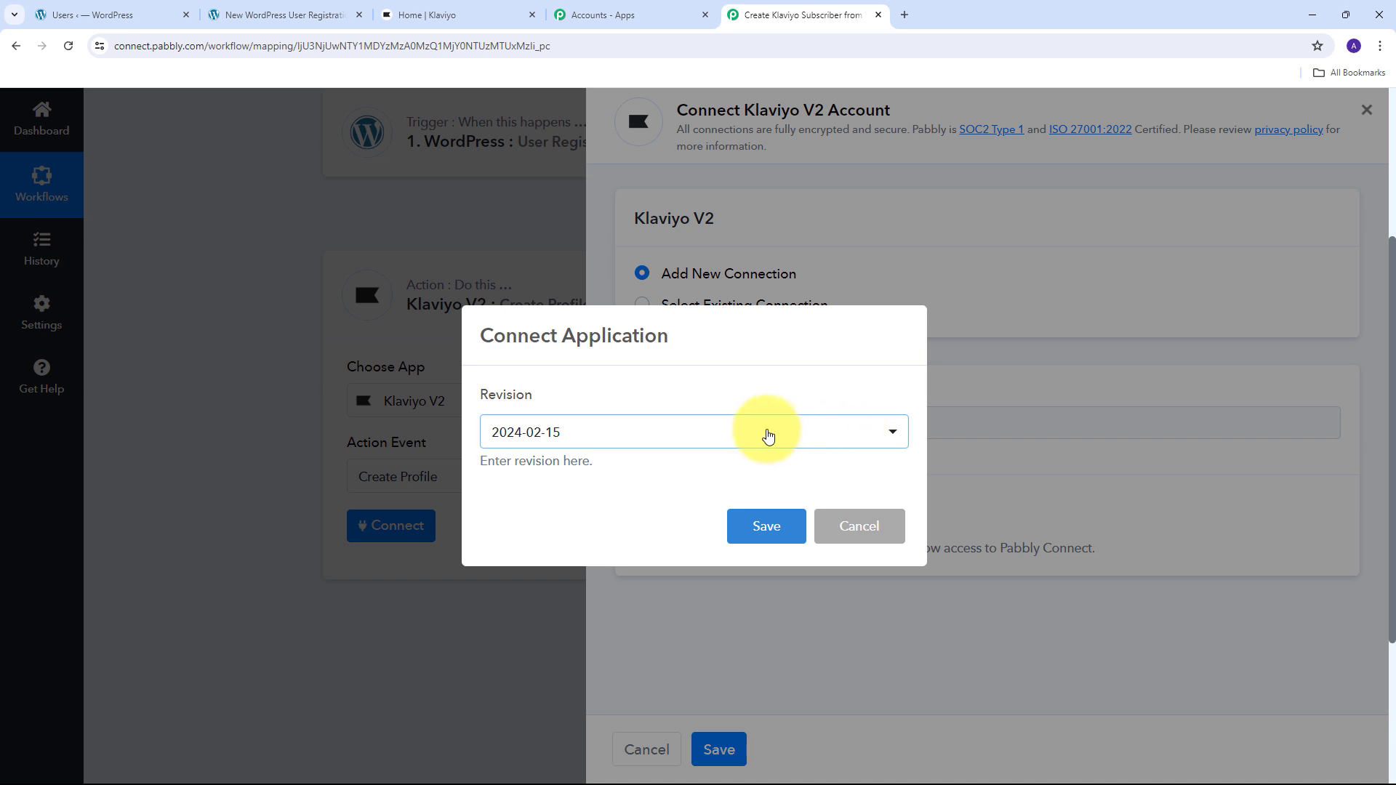
left_click(763, 434)
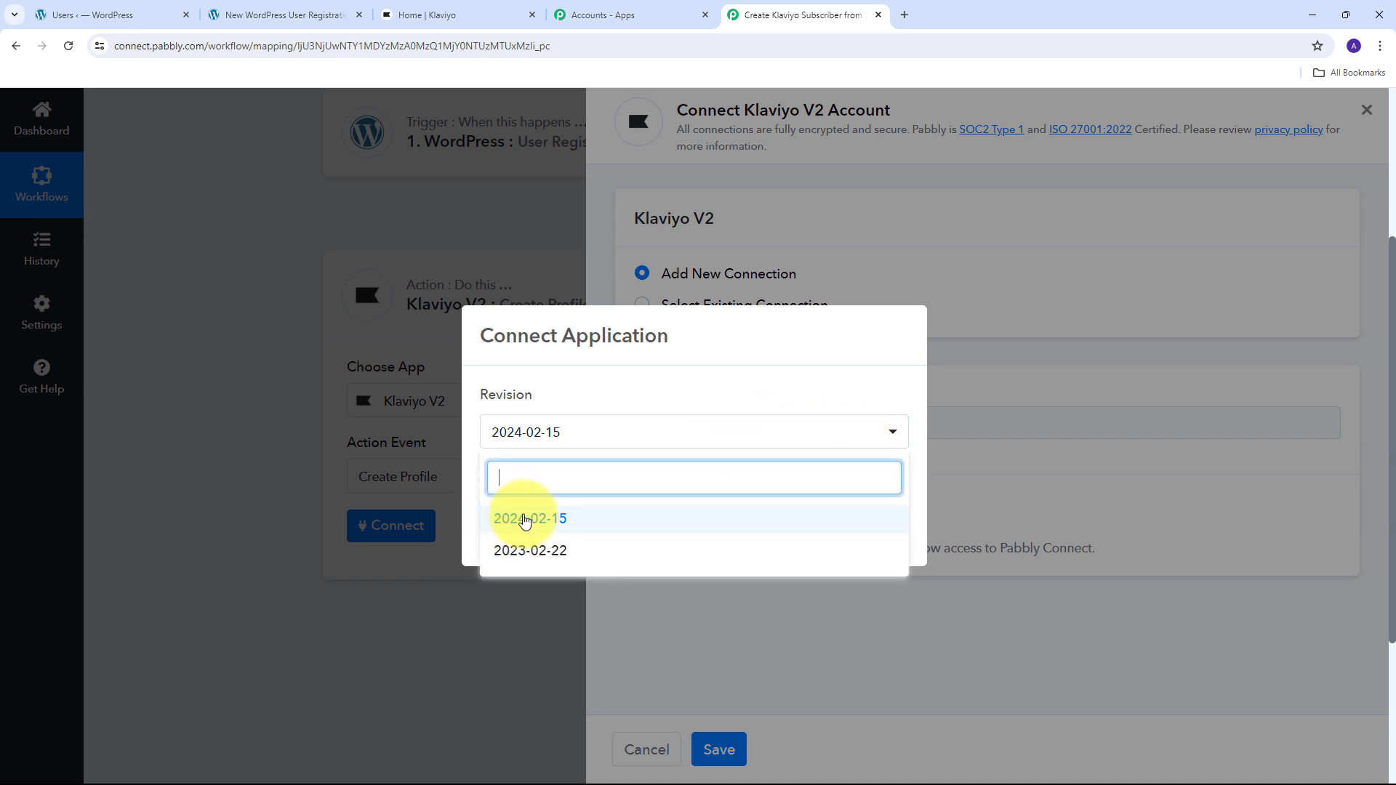
left_click(557, 518)
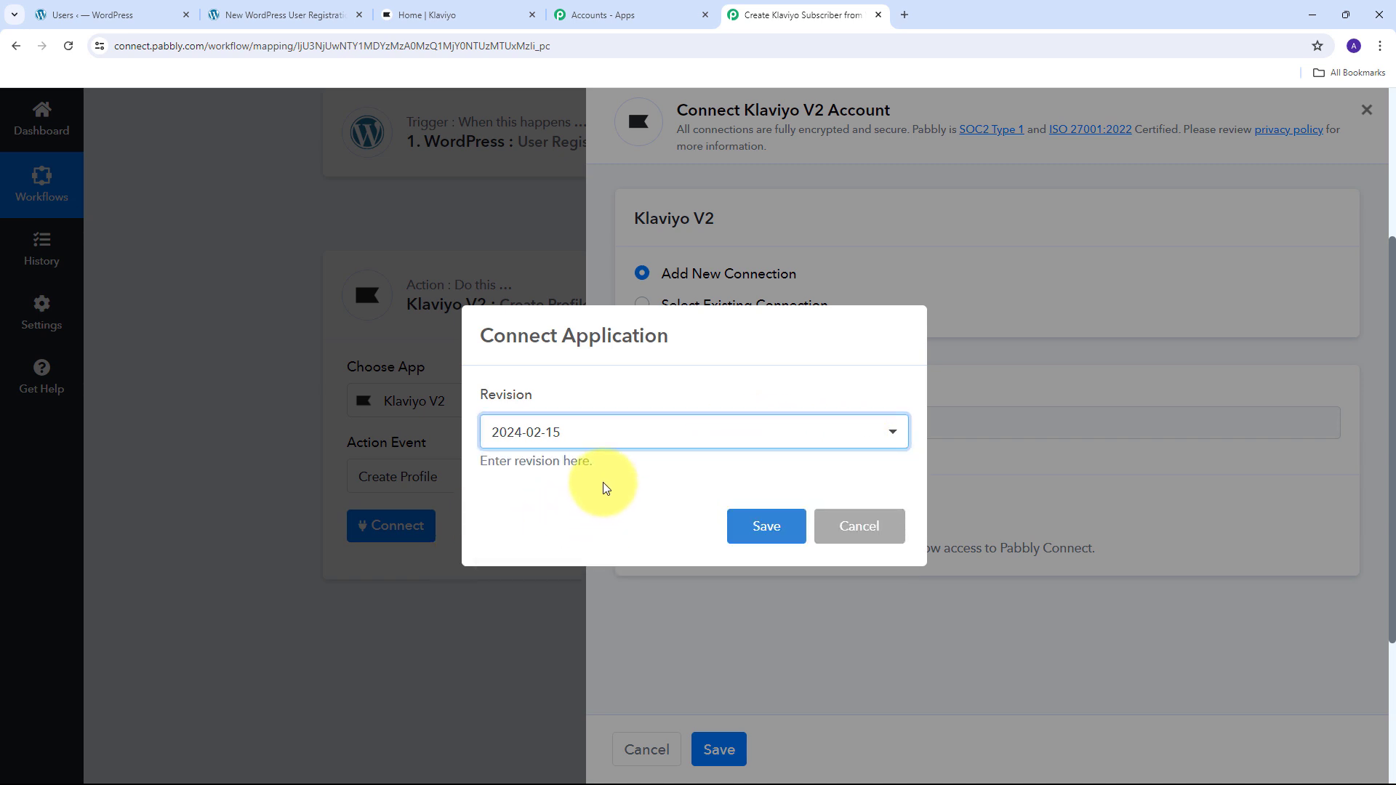
left_click(751, 525)
left_click(724, 508)
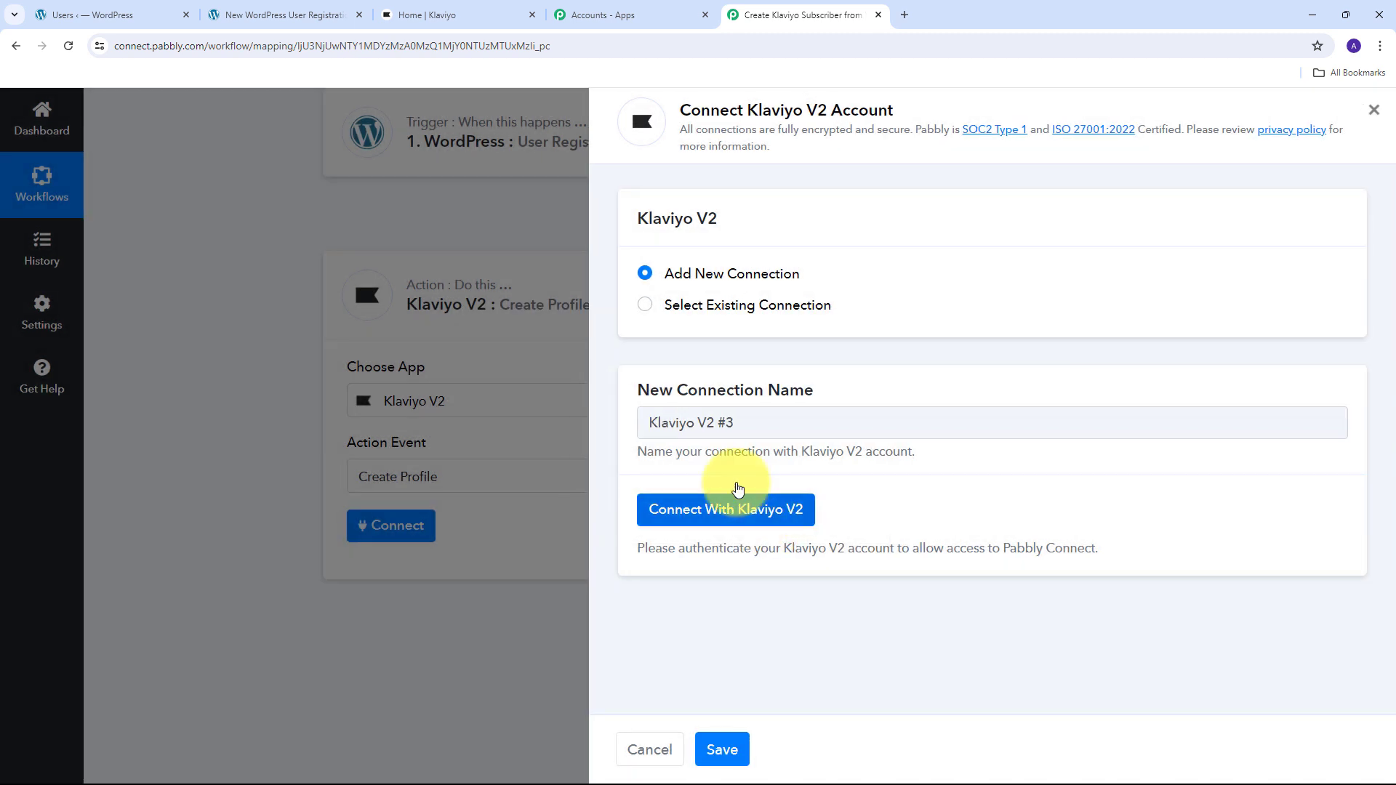
- Continue past the warning, select the Pabbly account and allow Pabbly Connect access to Klaviyo
scroll(398, 264, "down", 1)
scroll(187, 301, "up", 1)
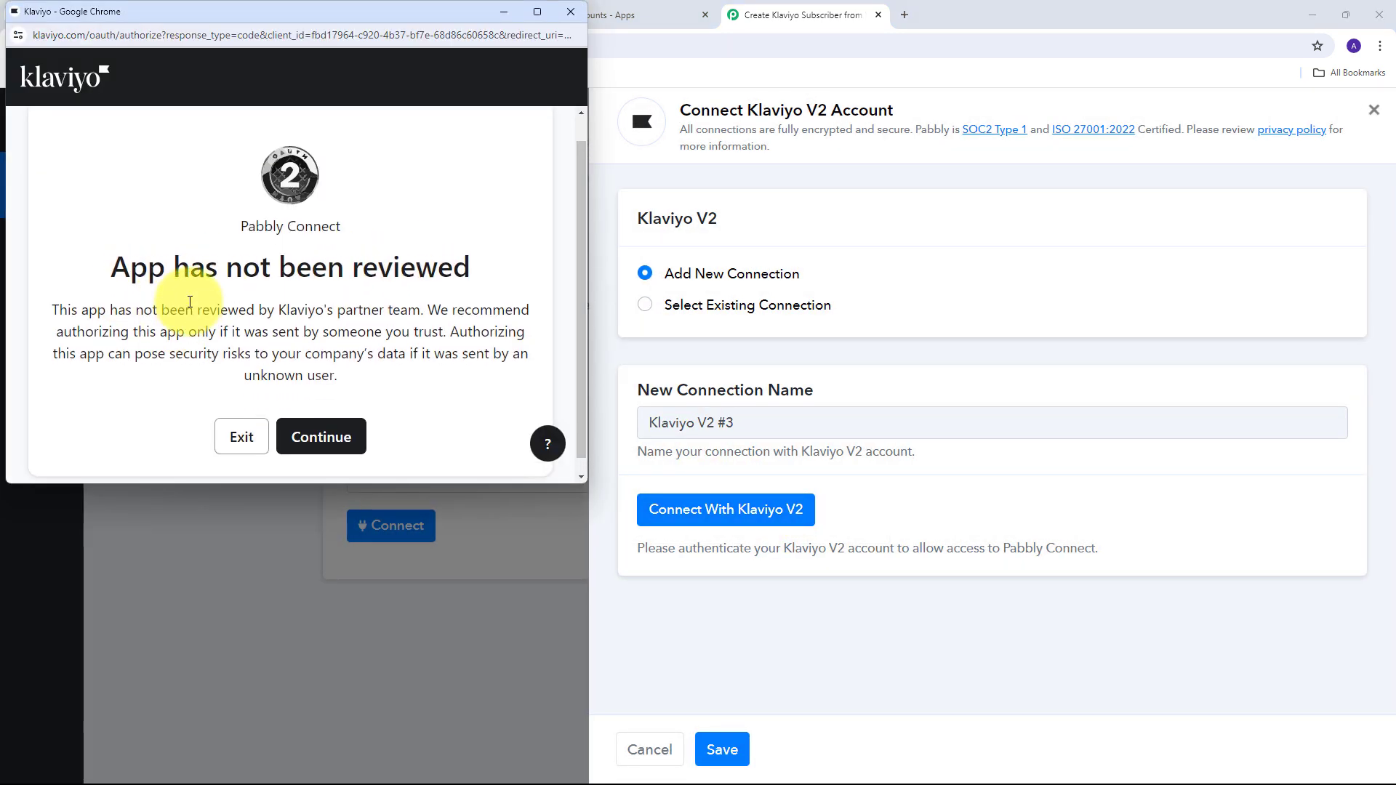
scroll(320, 396, "down", 1)
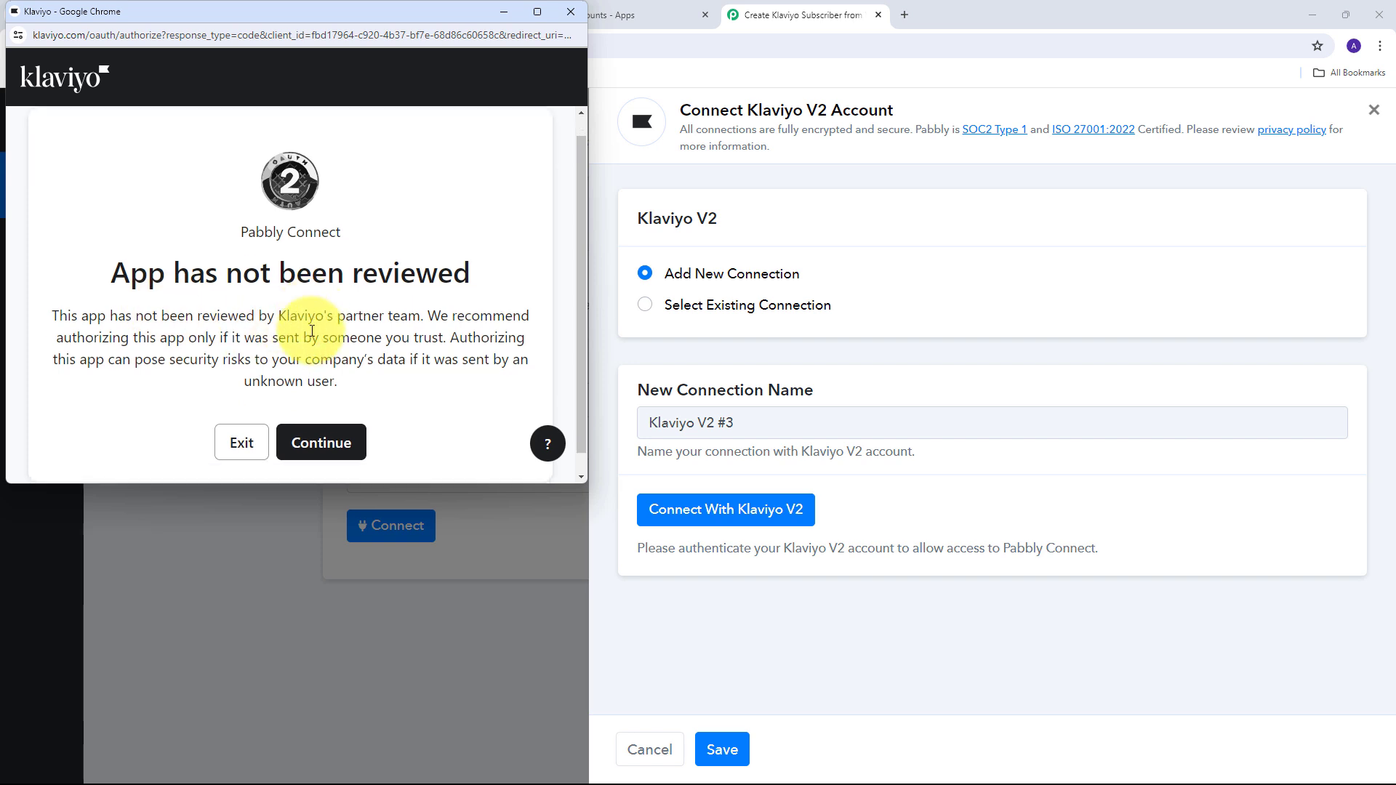
left_click(322, 421)
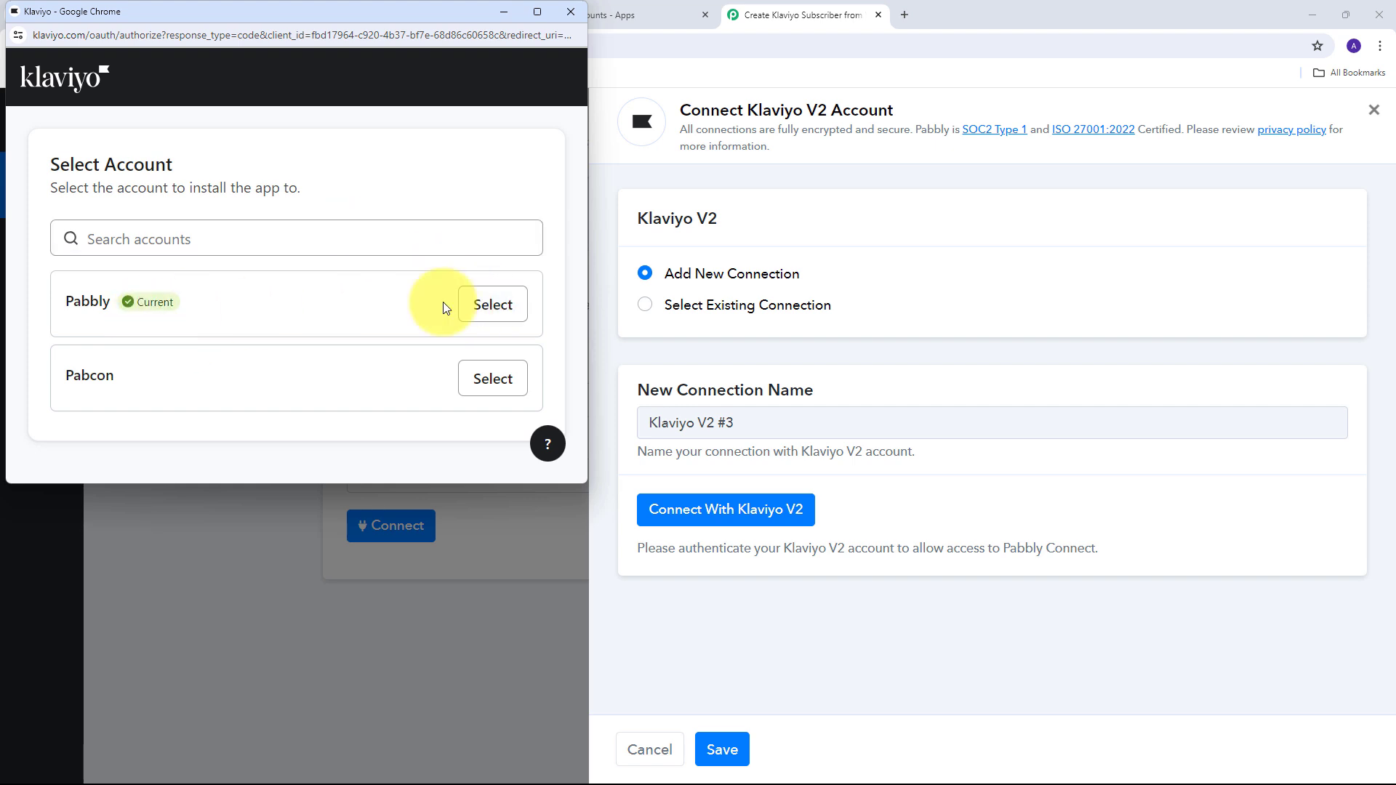
left_click(469, 304)
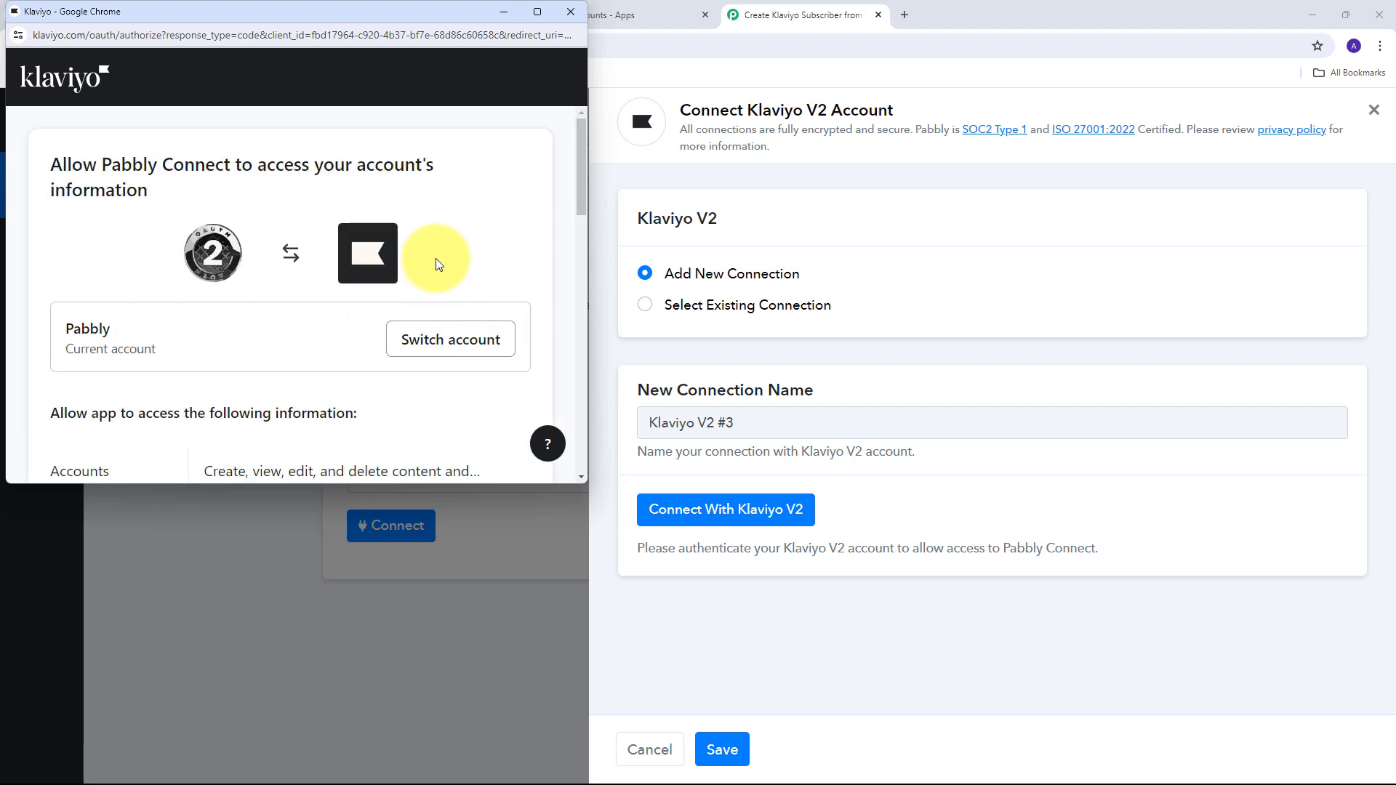
scroll(439, 249, "down", 10)
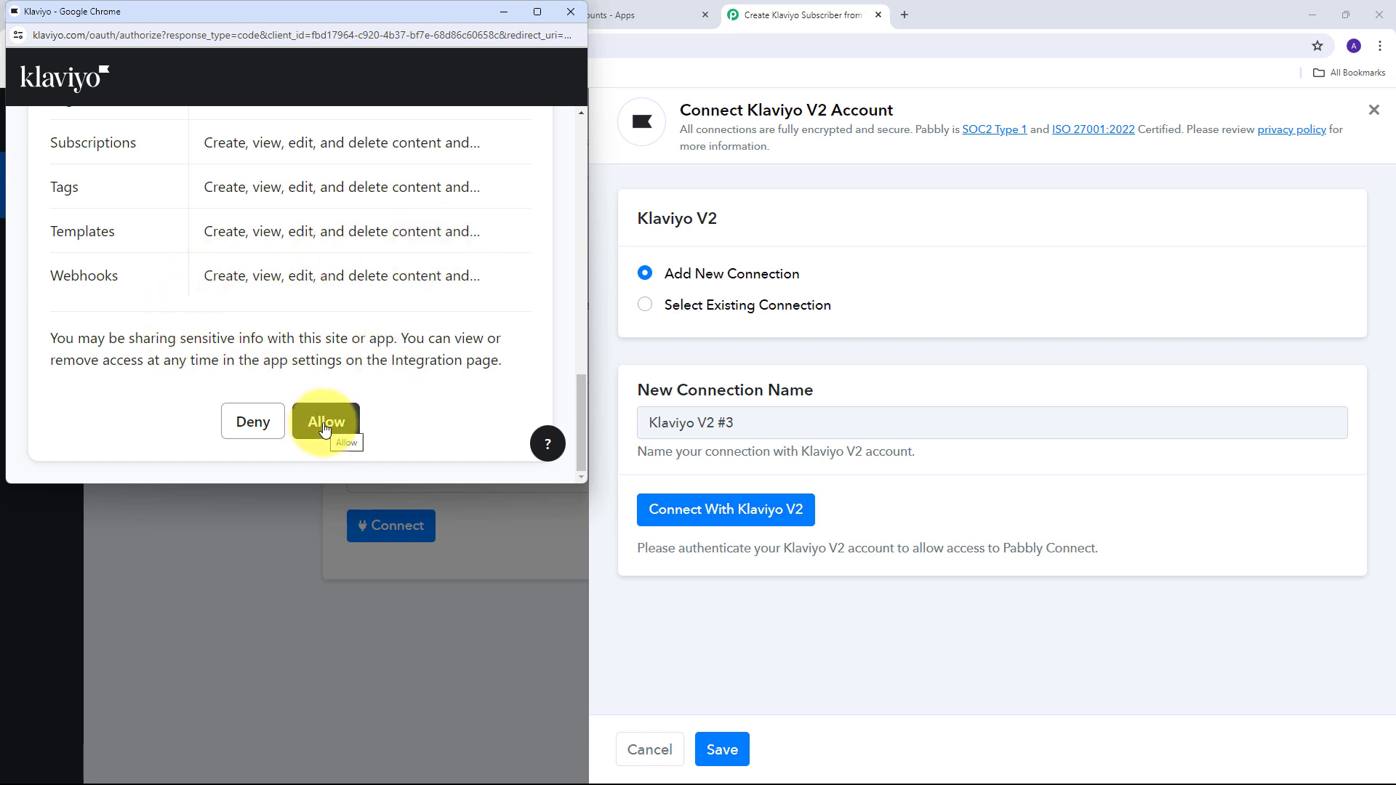
left_click(326, 423)
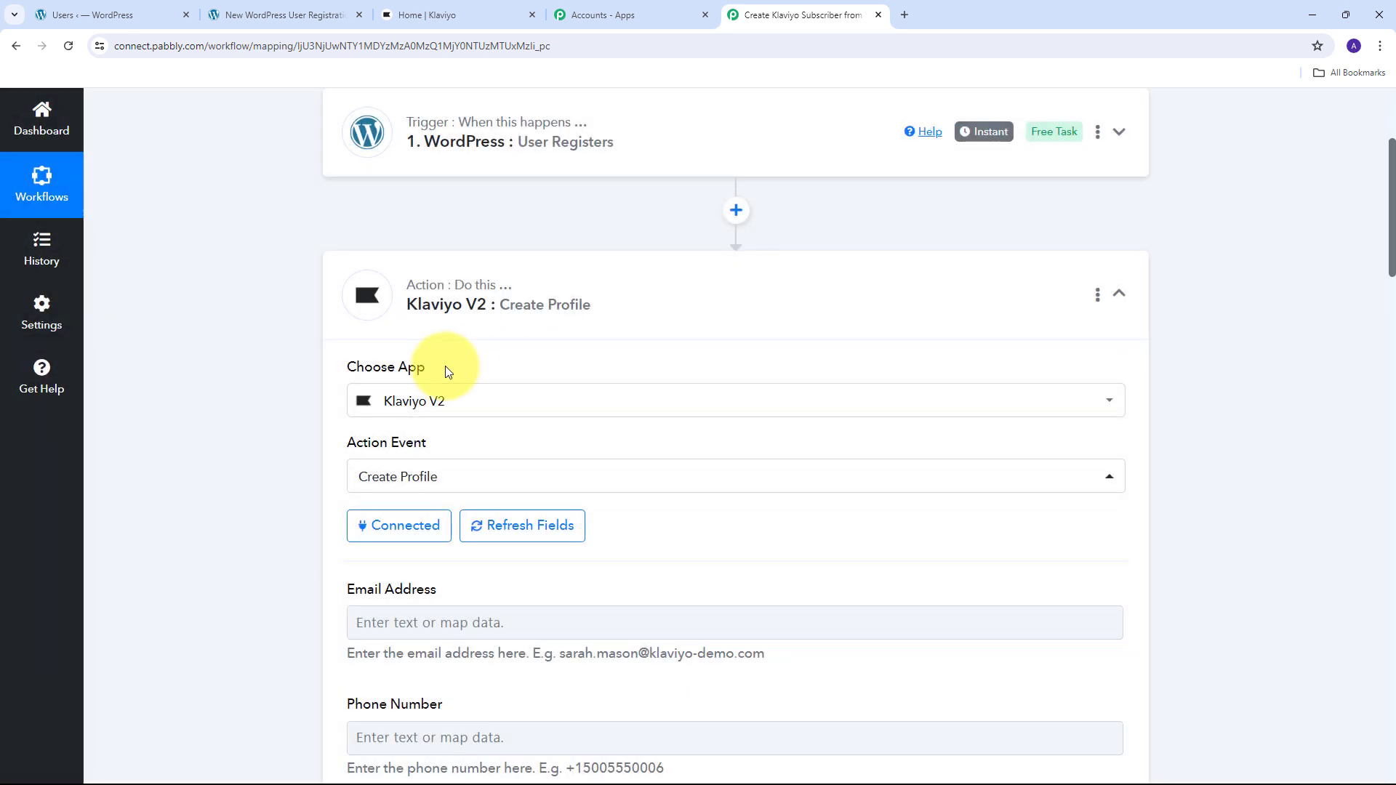
- Review the loaded Create Profile fields and focus the Email Address field
scroll(756, 312, "down", 1)
scroll(754, 306, "down", 9)
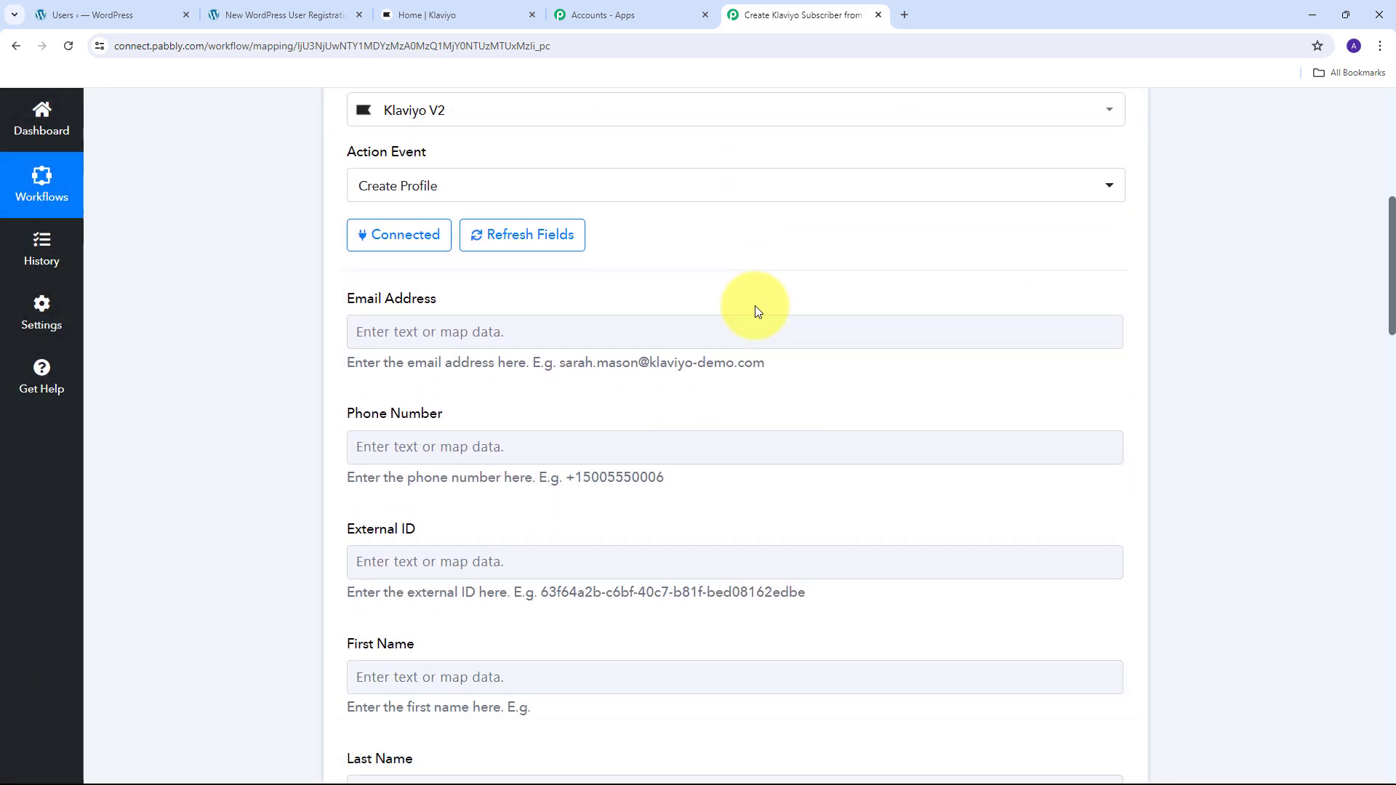
scroll(716, 396, "up", 5)
scroll(664, 315, "down", 3)
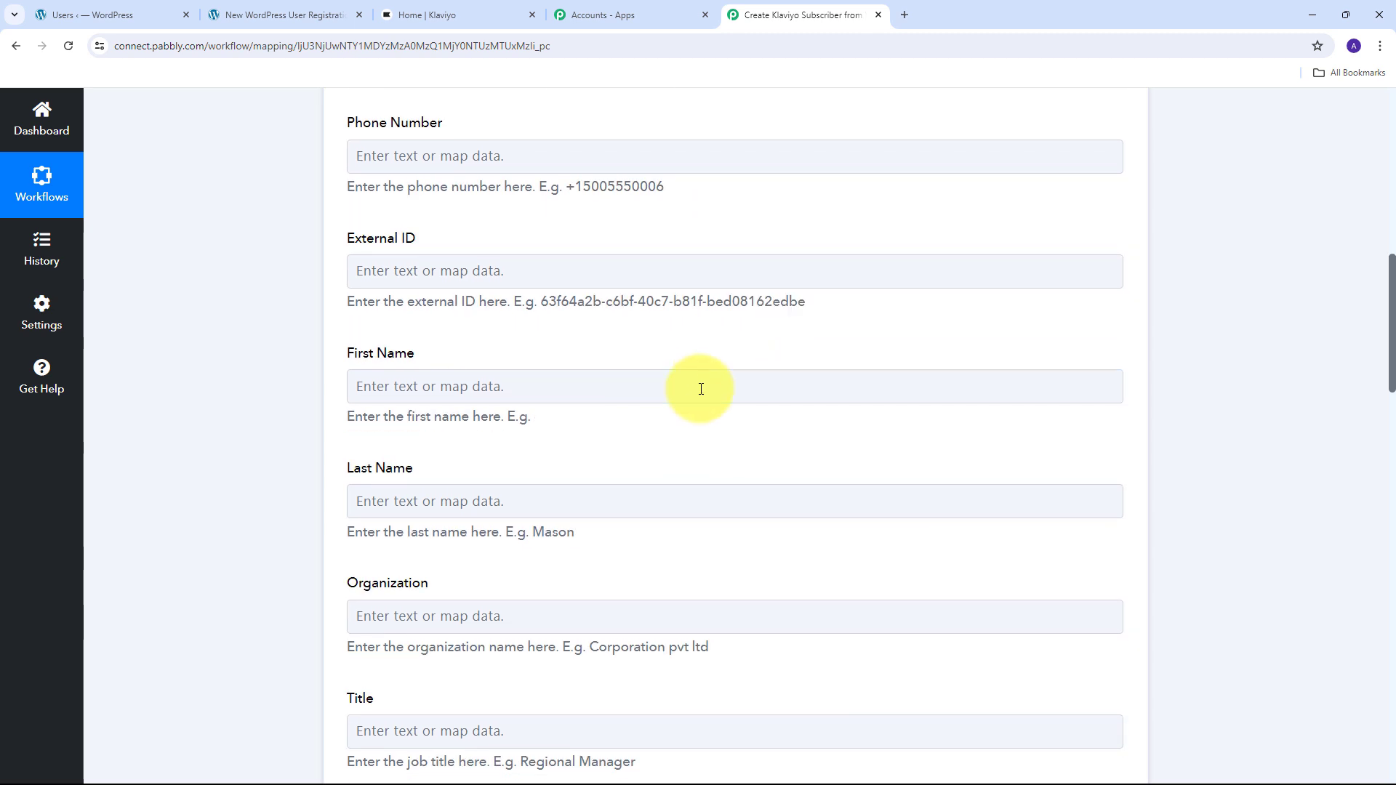
scroll(683, 384, "up", 3)
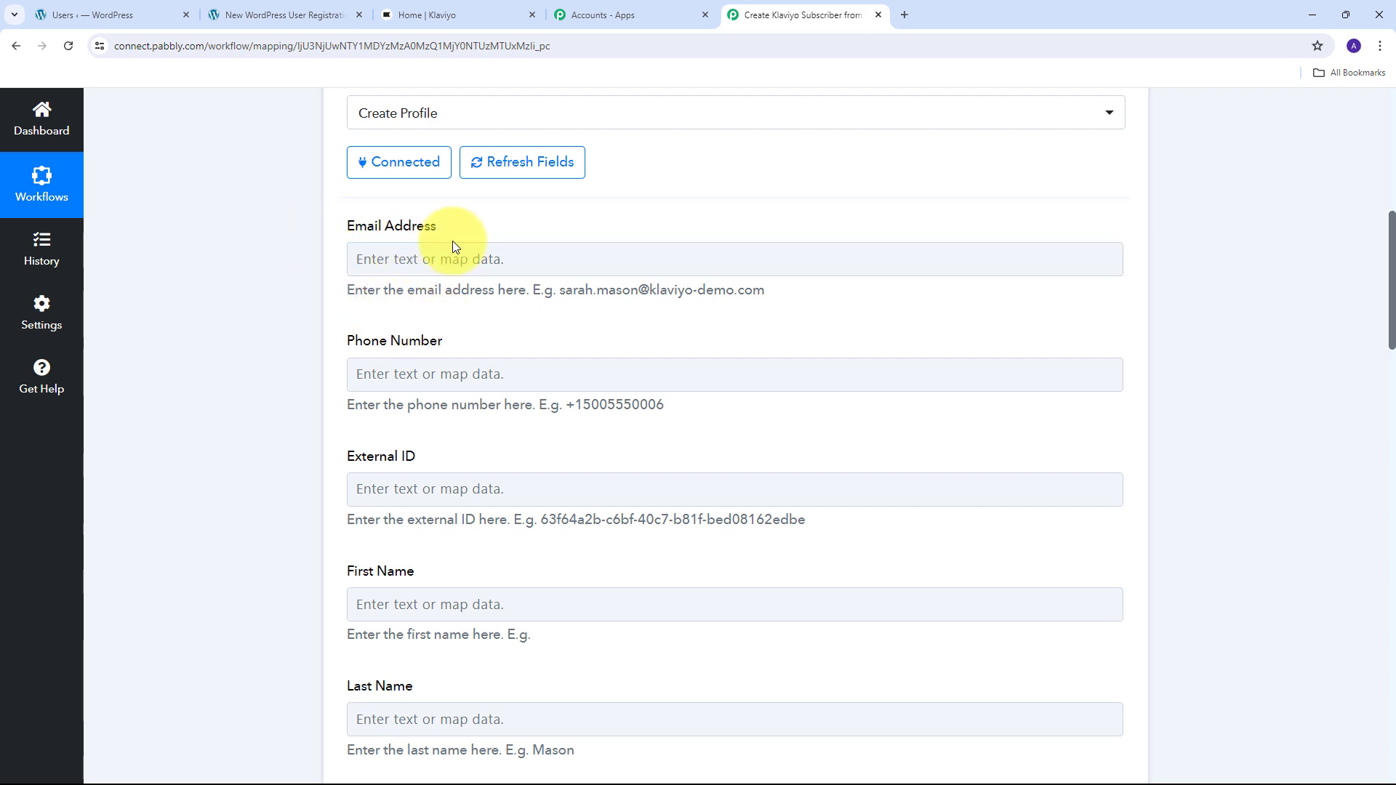
left_click(404, 254)
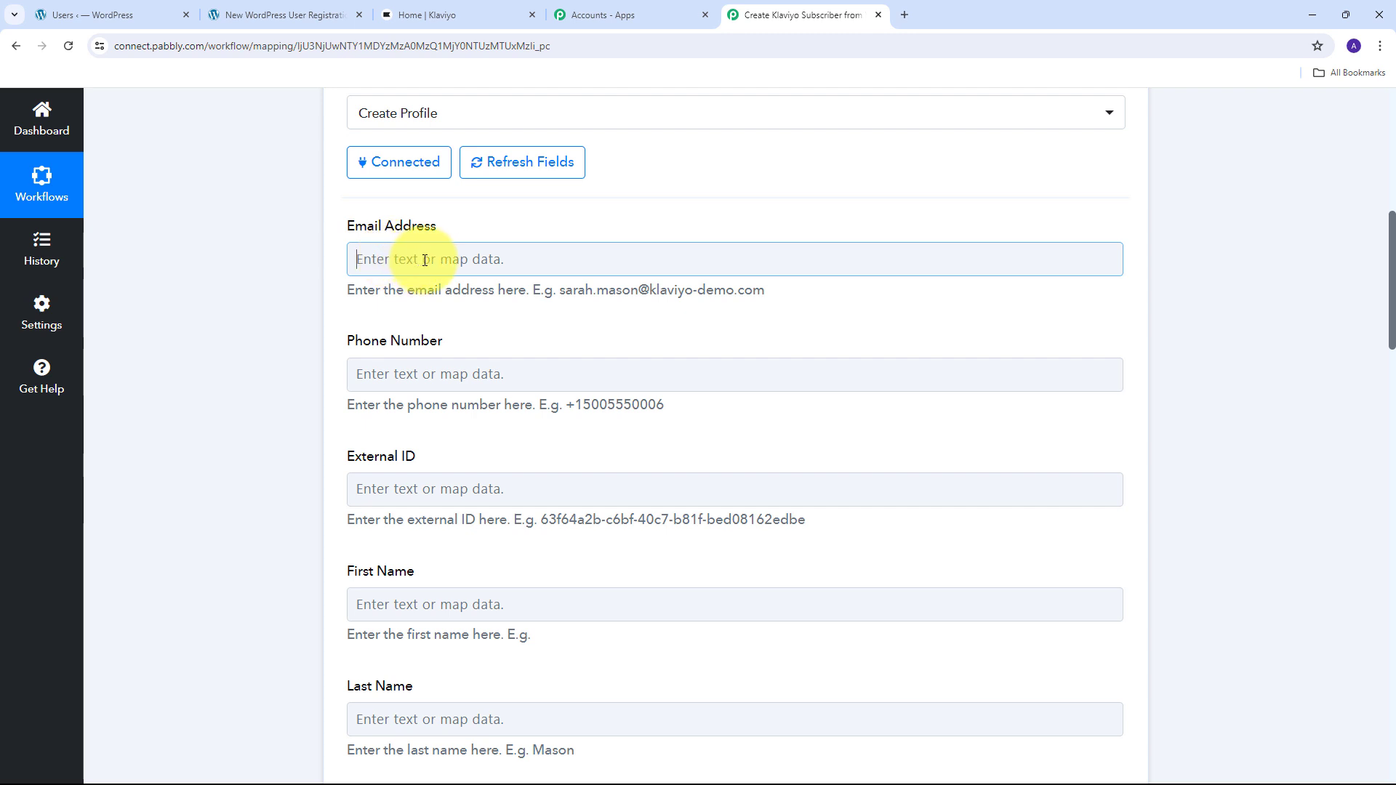
- Map the WordPress user email into Email Address and mobile number into Phone Number
left_click(425, 260)
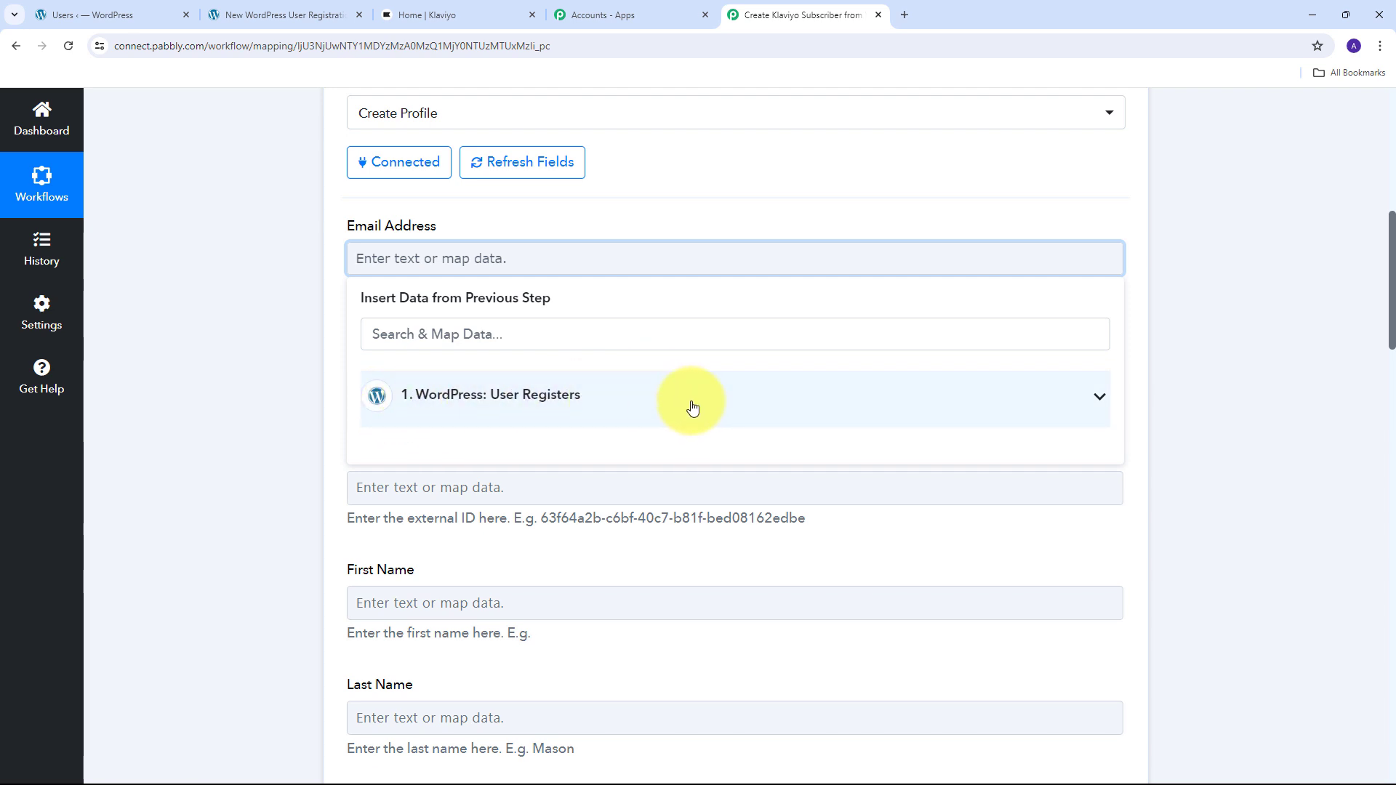
left_click(574, 400)
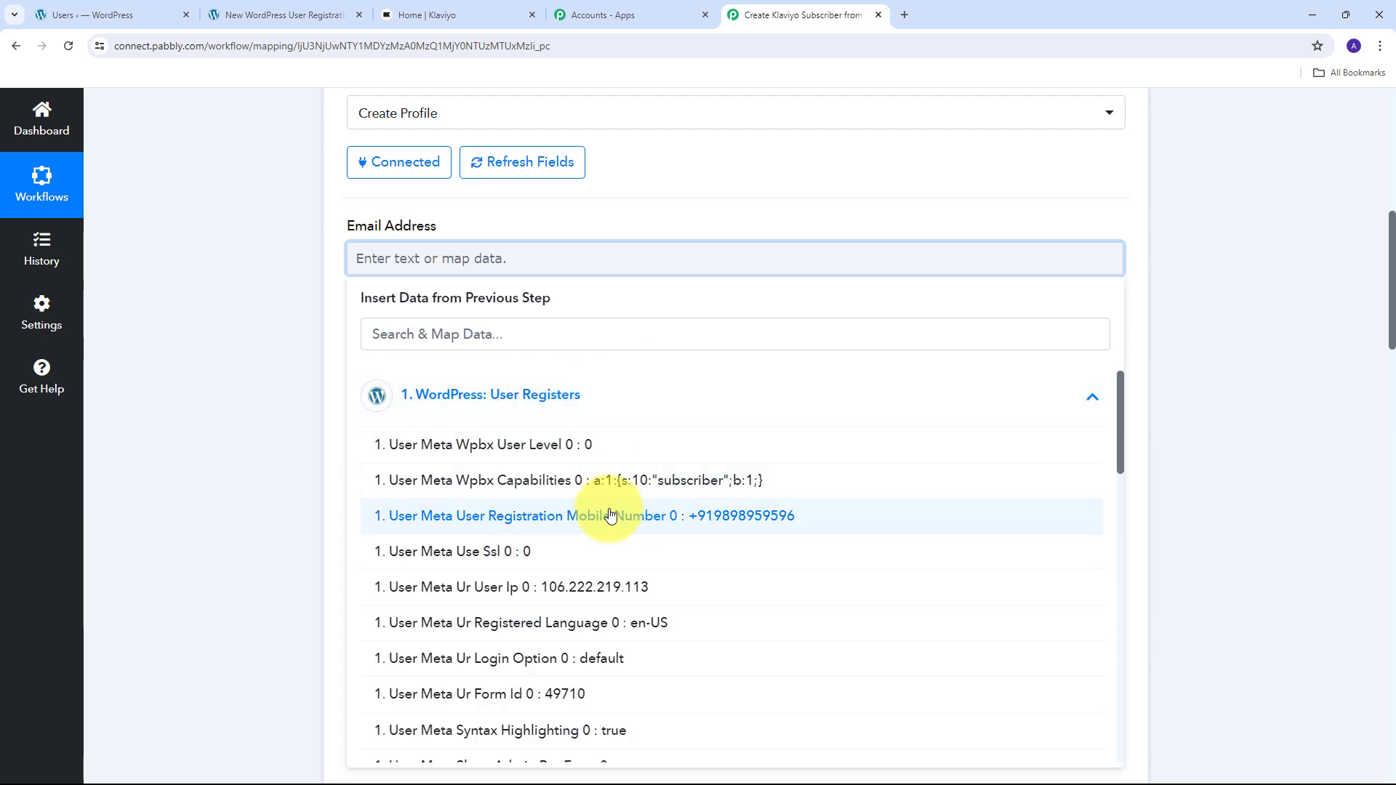
scroll(611, 514, "down", 9)
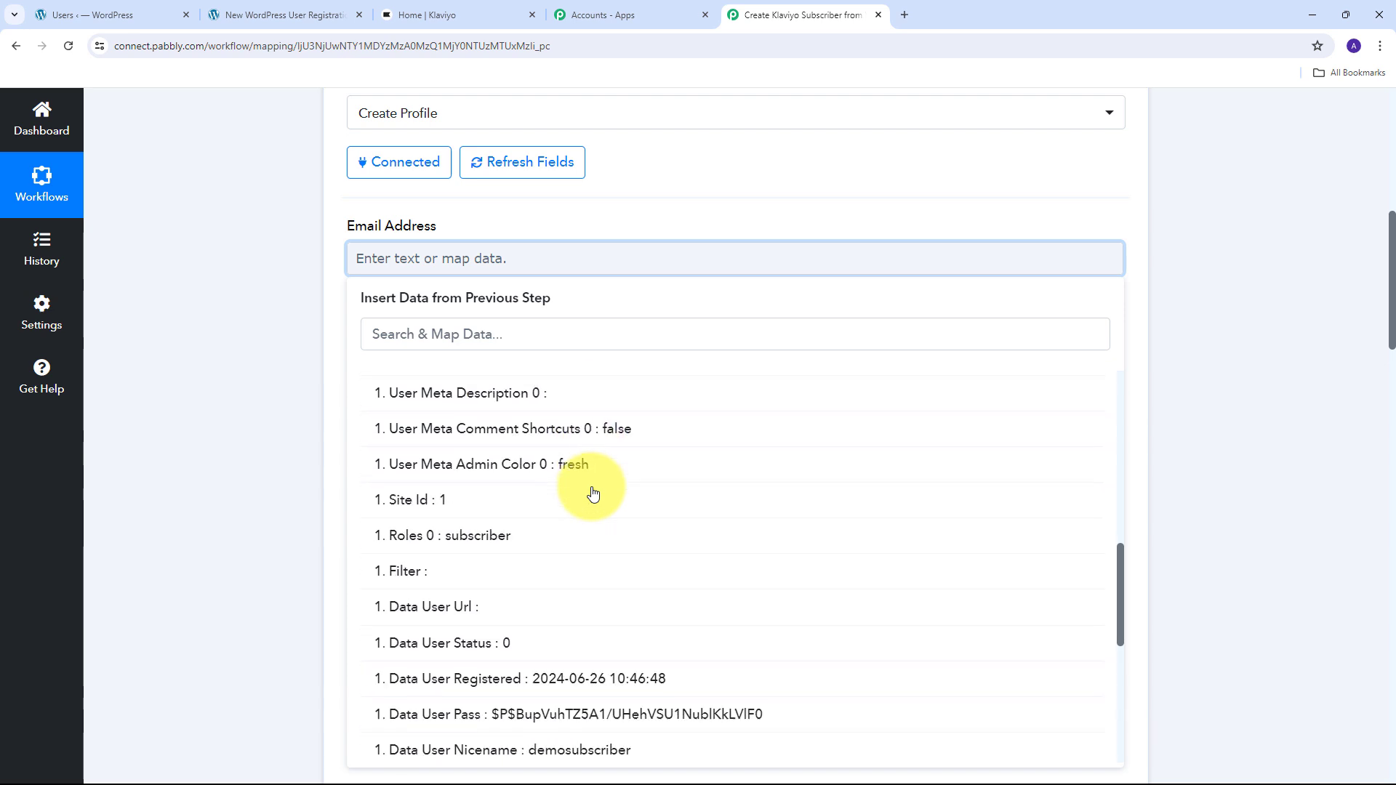
scroll(592, 494, "down", 4)
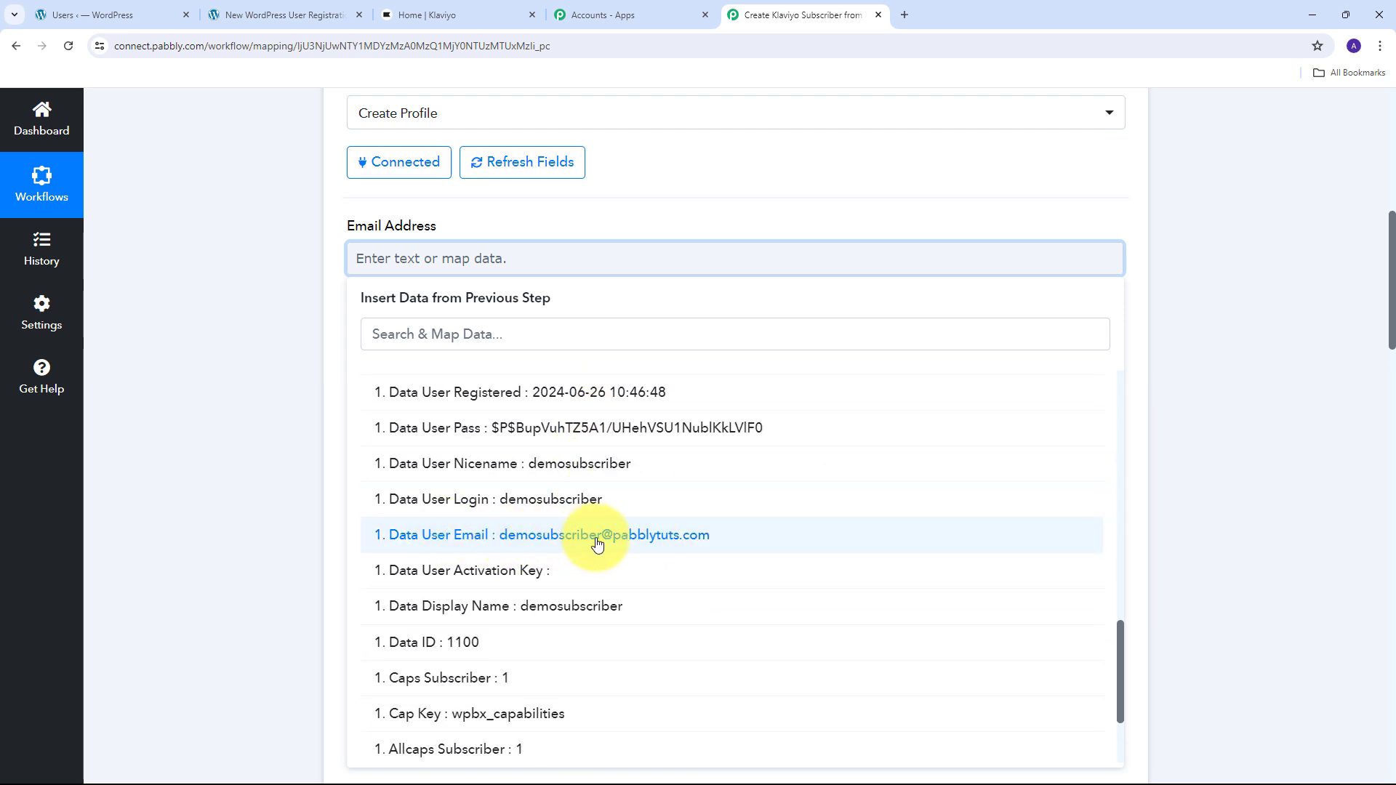
left_click(604, 543)
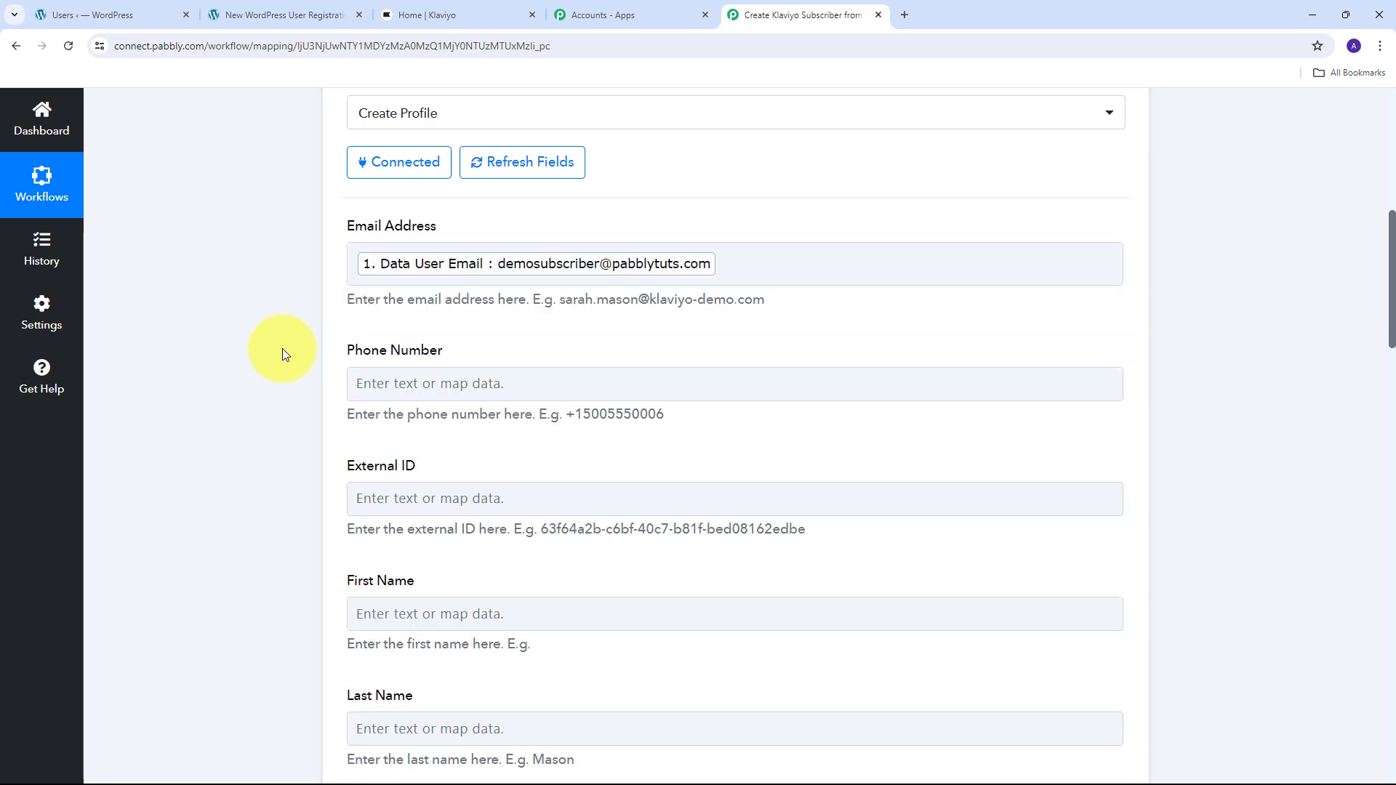
scroll(364, 344, "down", 1)
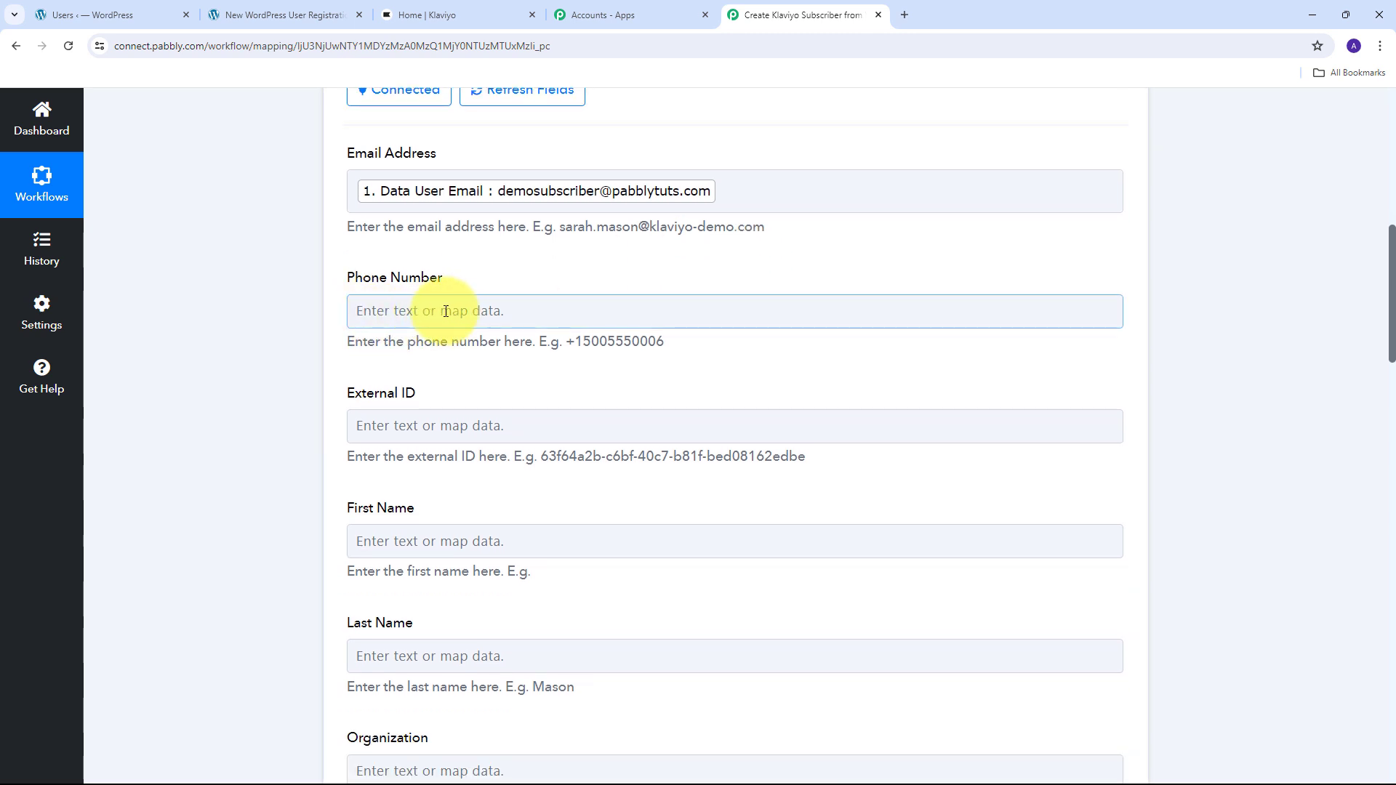
left_click(404, 311)
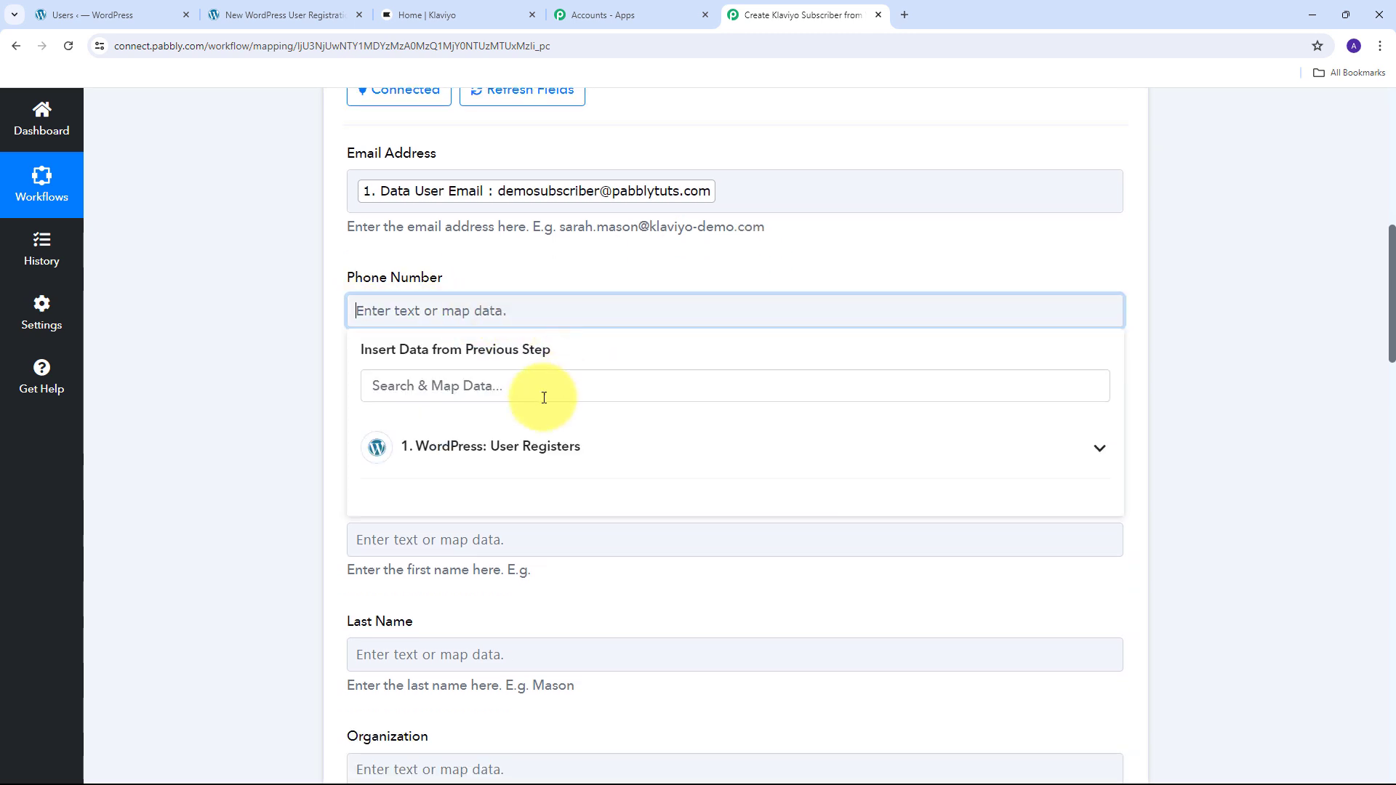
left_click(546, 446)
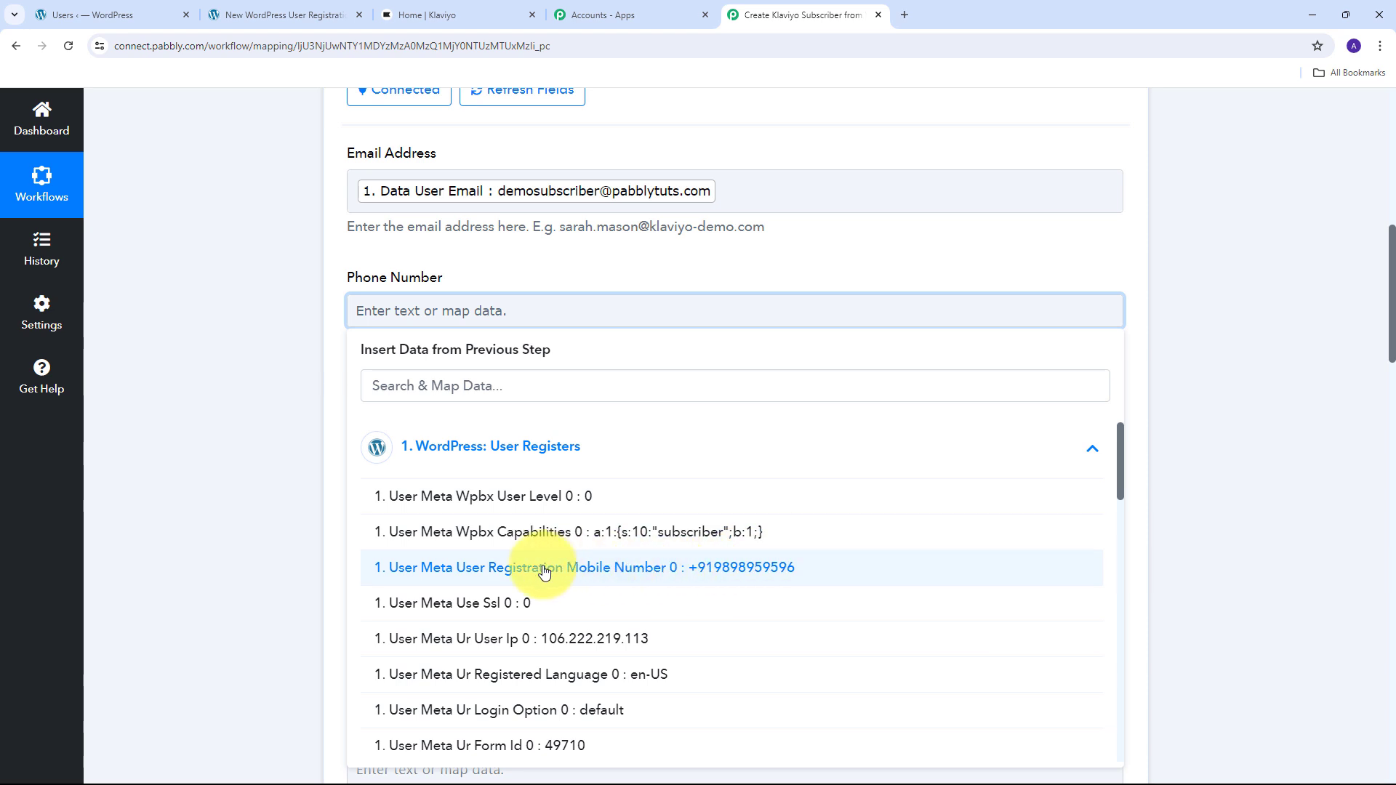
left_click(740, 567)
- Map the WordPress first name Demo and last name Subscriber into First Name and Last Name
scroll(405, 472, "down", 2)
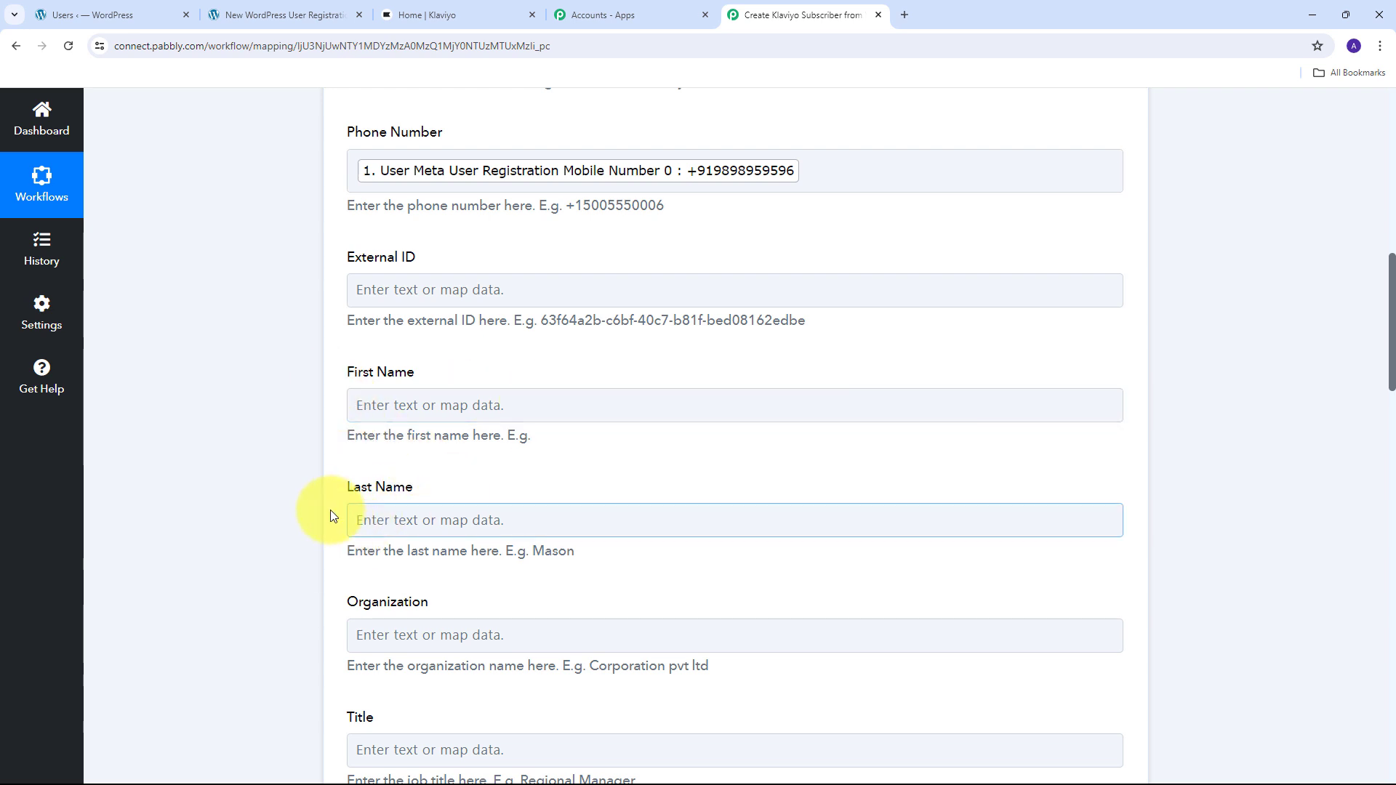
left_click(455, 507)
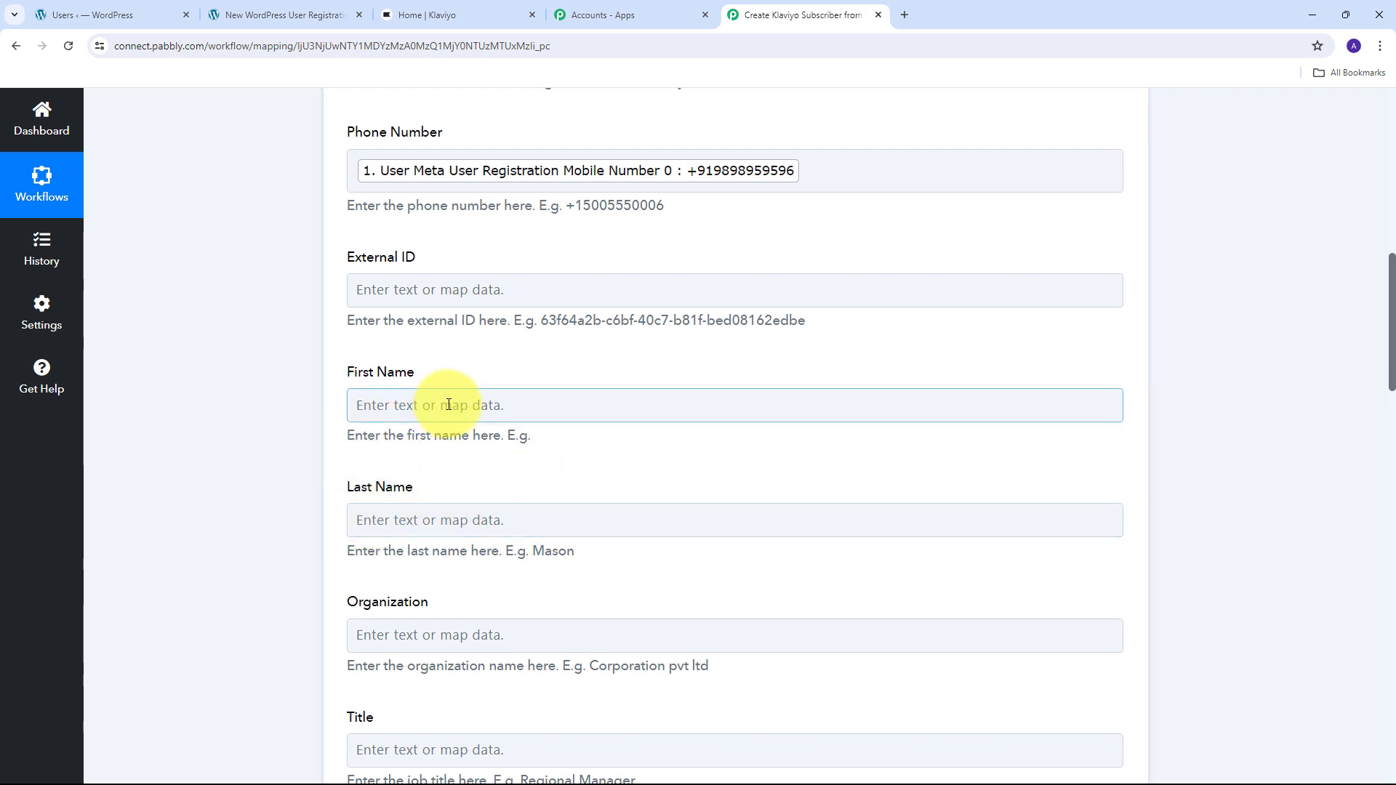
left_click(476, 402)
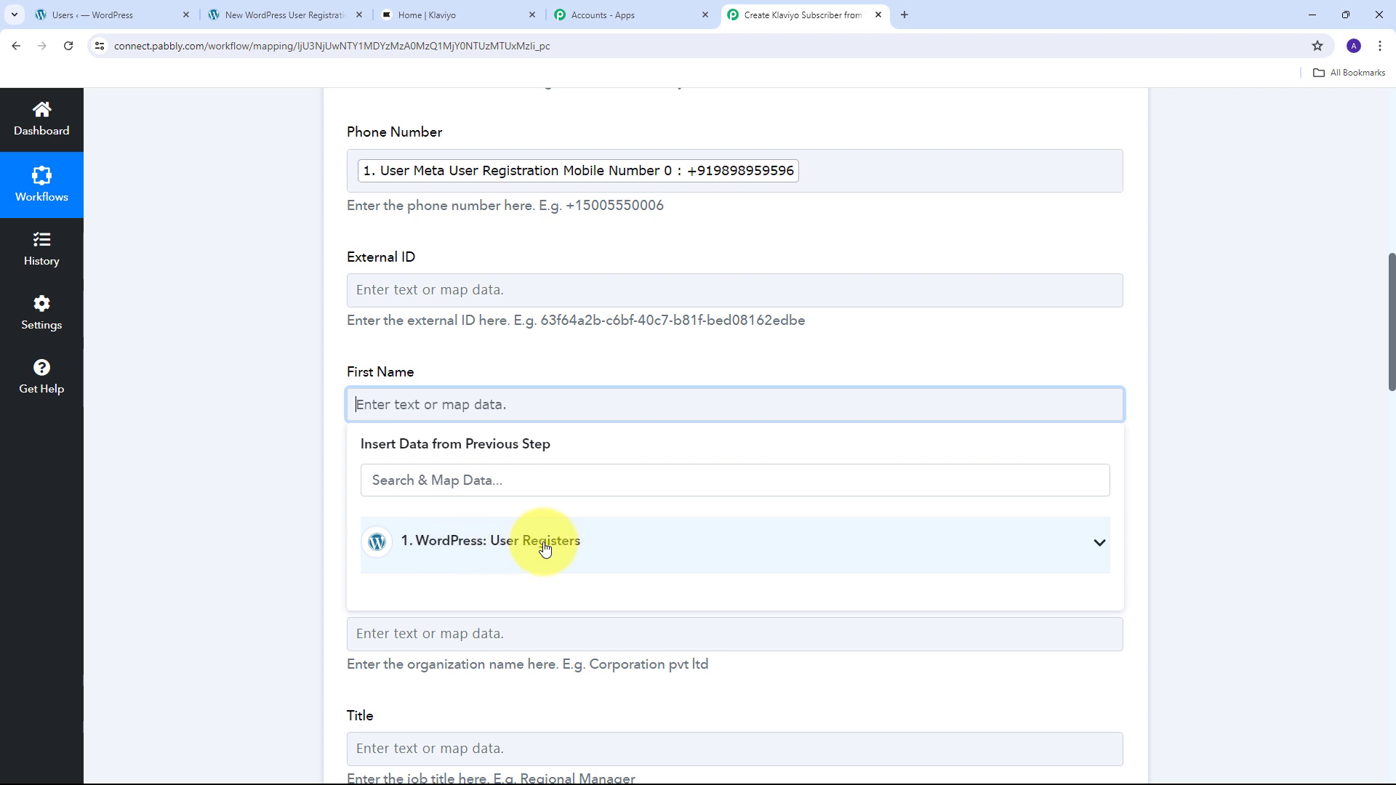
left_click(509, 547)
scroll(801, 563, "down", 3)
scroll(801, 563, "down", 3)
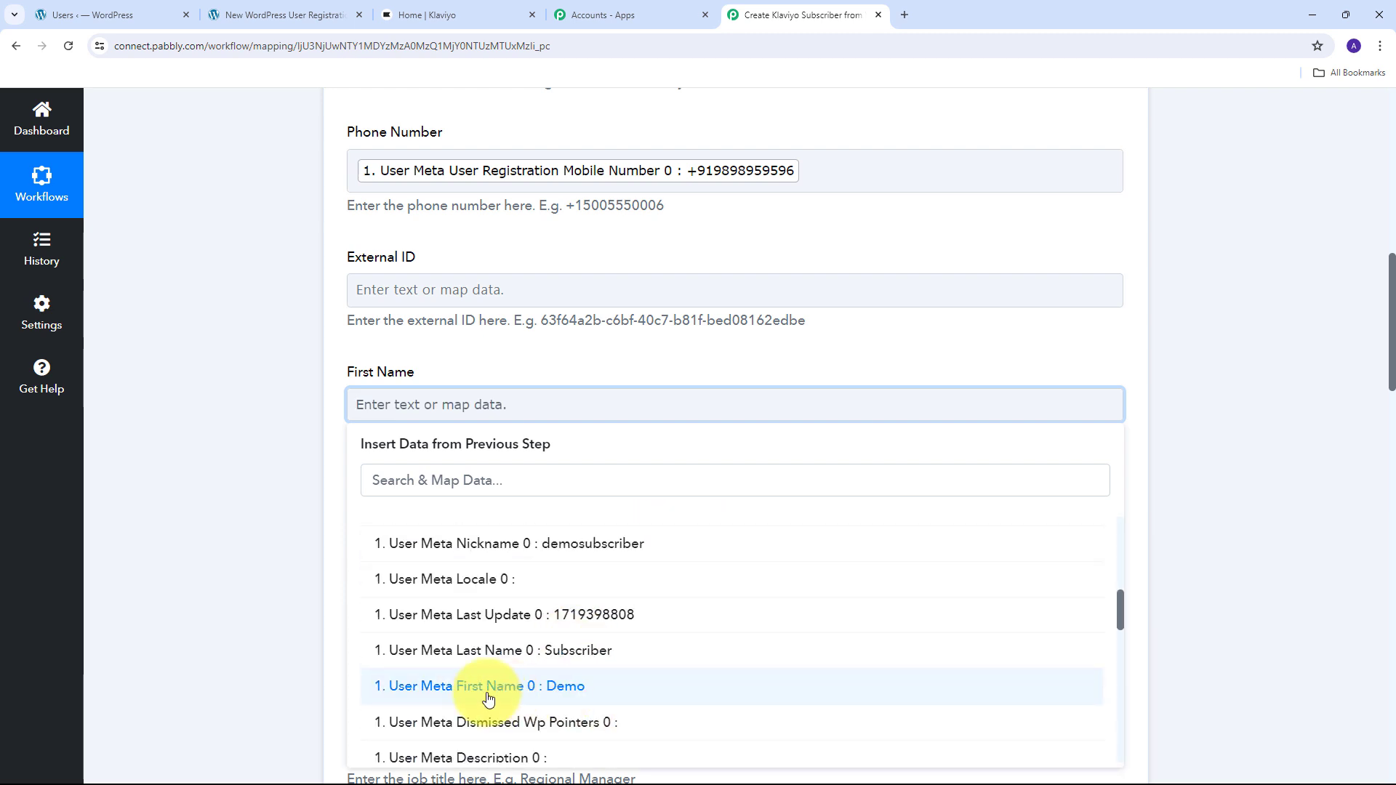
left_click(574, 688)
scroll(509, 378, "down", 2)
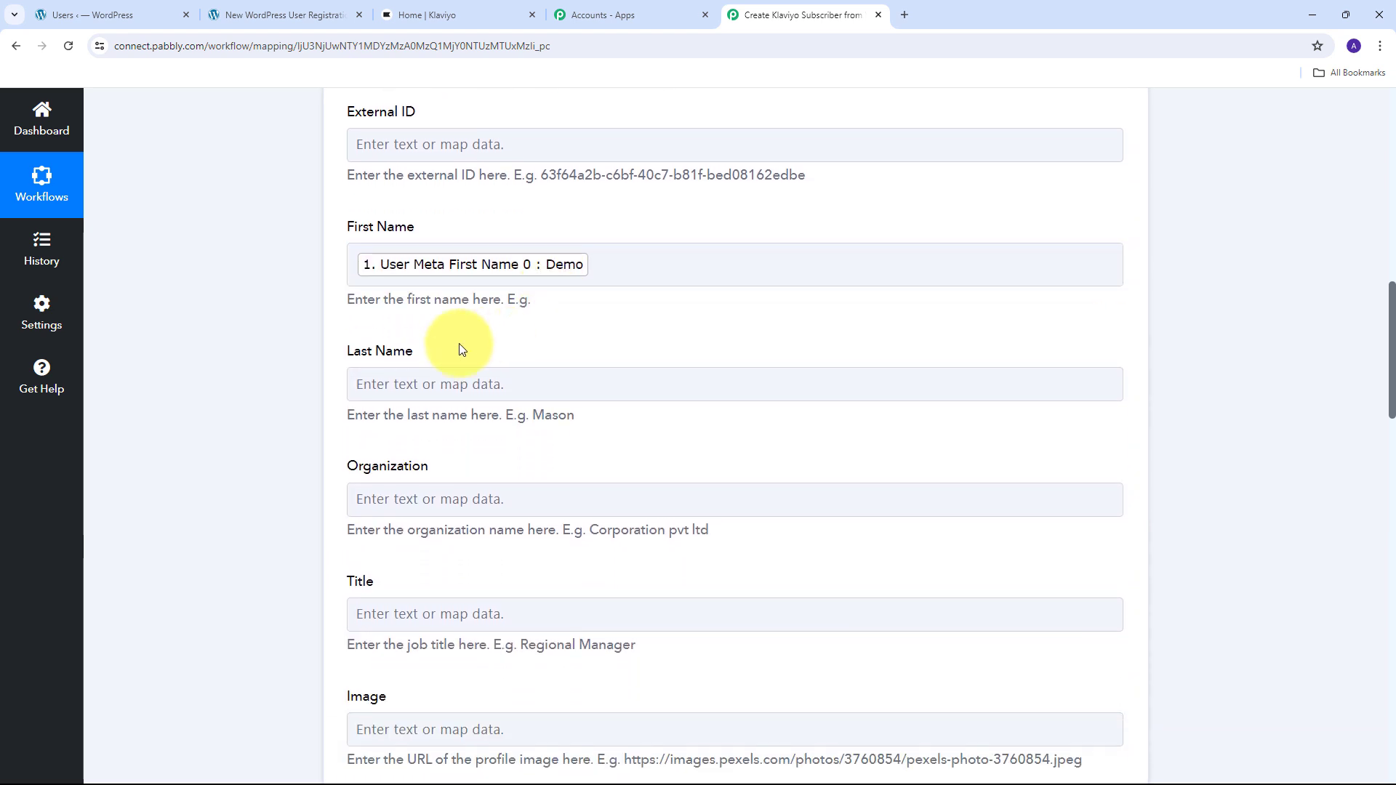
left_click(368, 381)
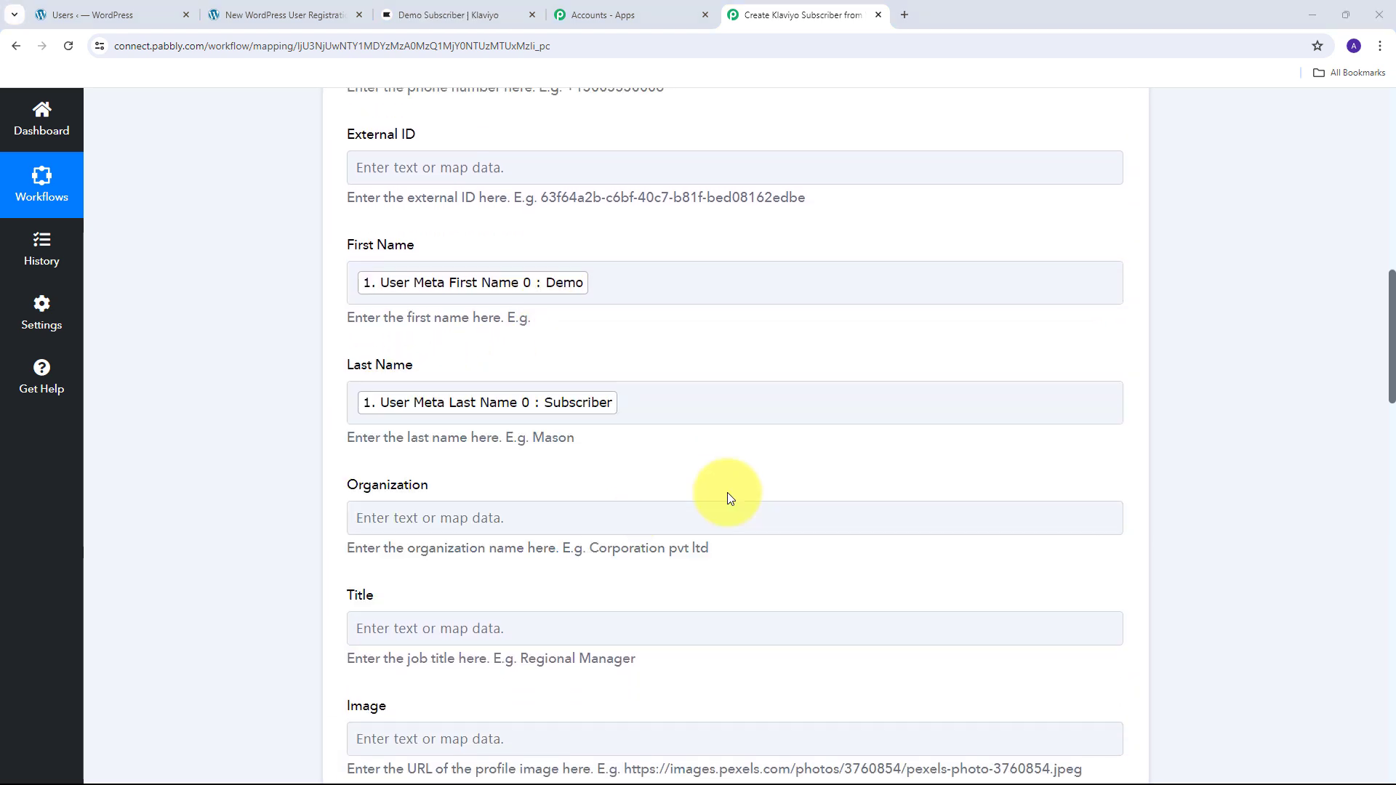
scroll(726, 492, "up", 3)
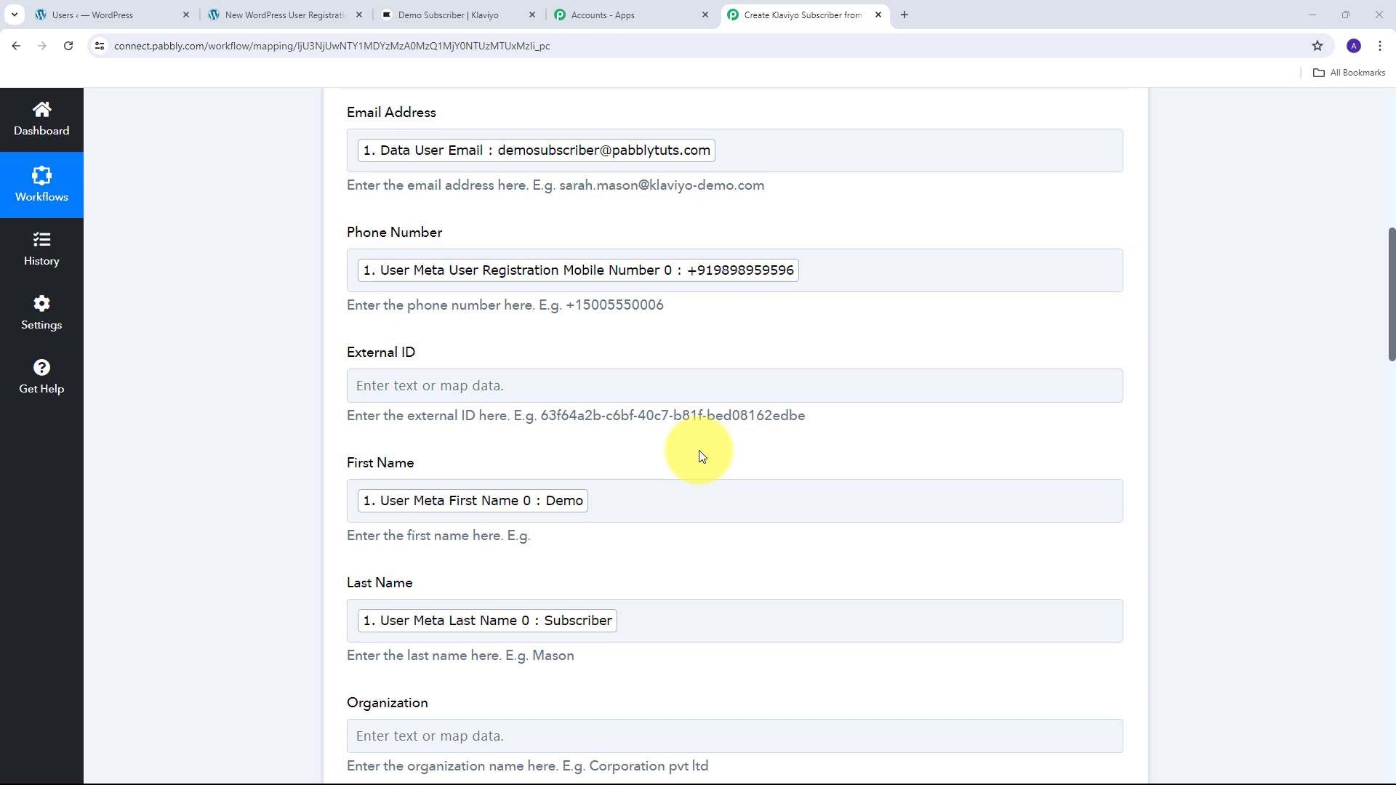
scroll(771, 459, "down", 7)
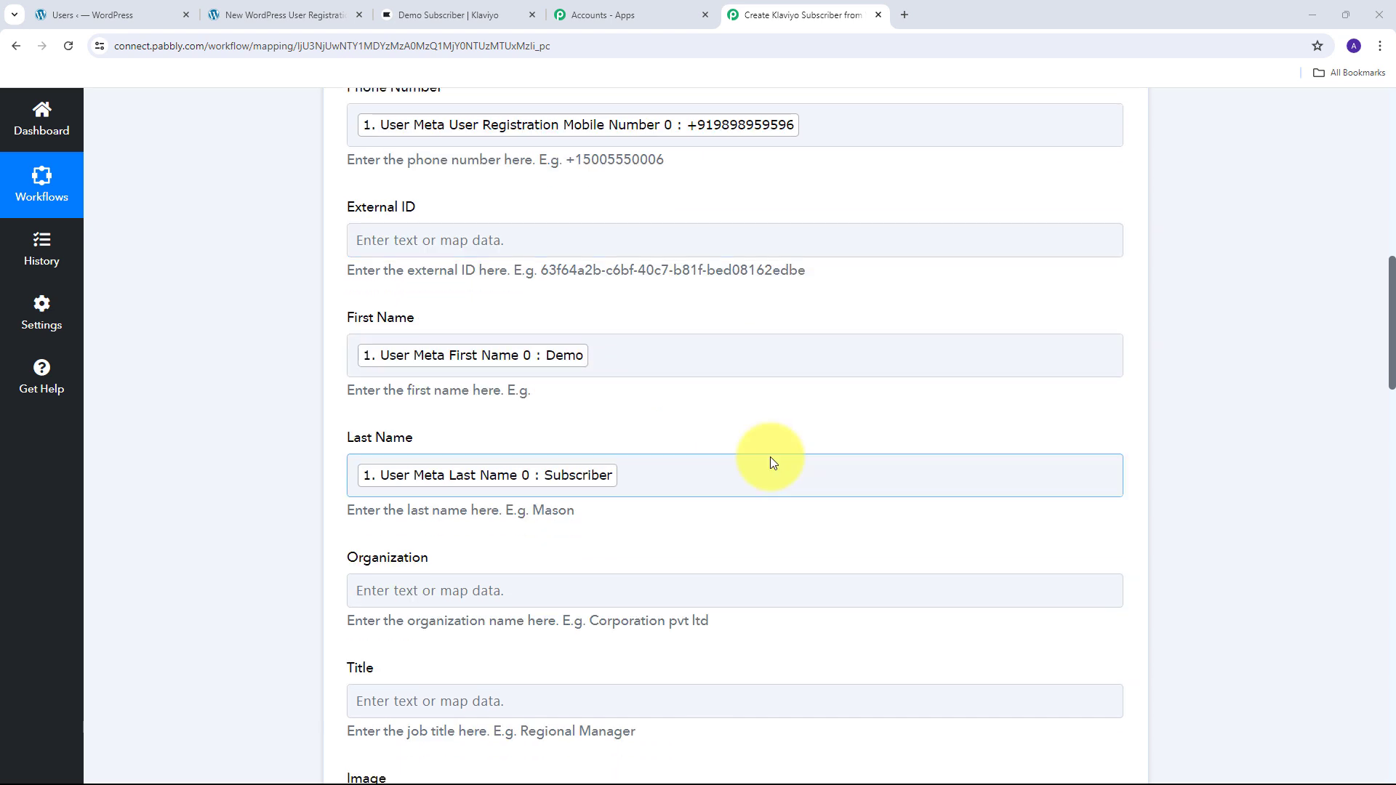
scroll(770, 456, "down", 5)
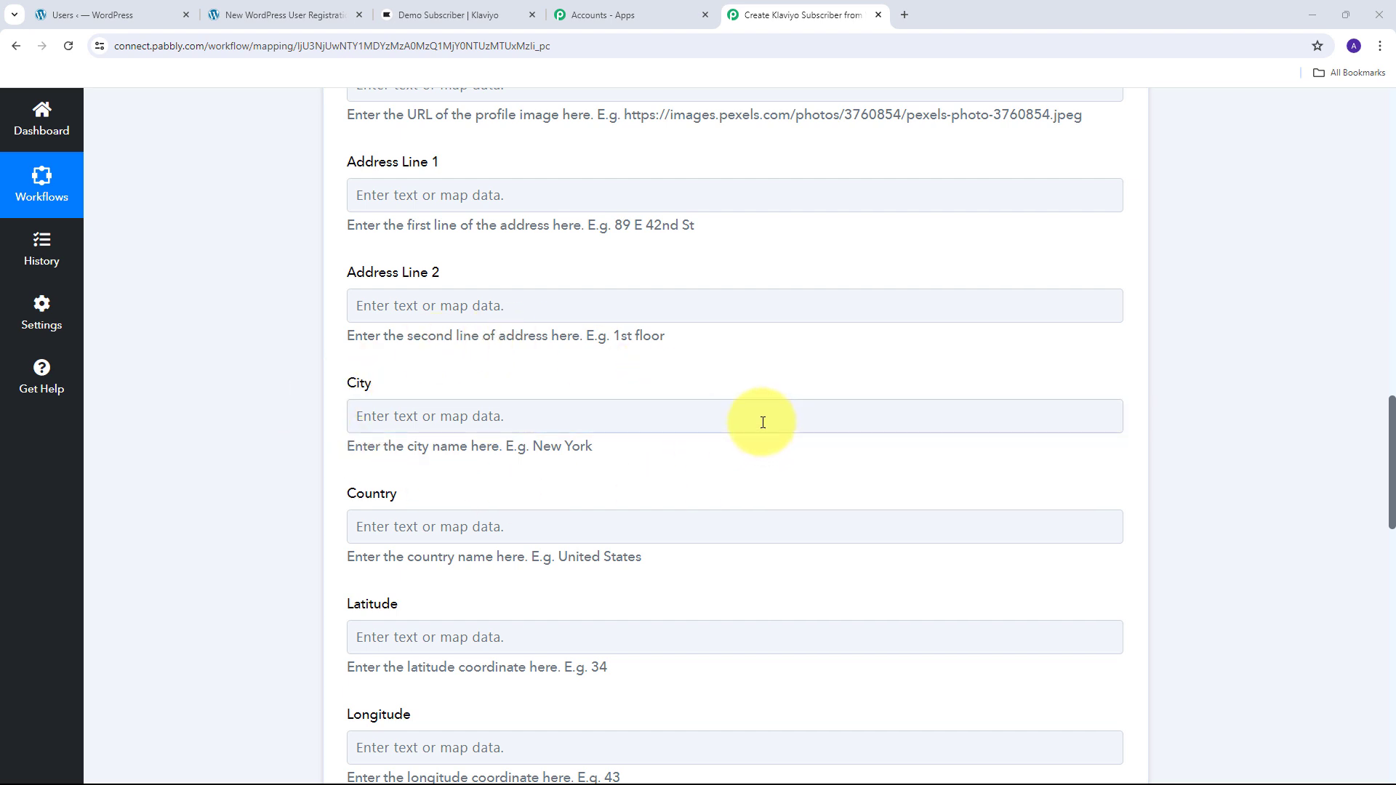
left_click(429, 487)
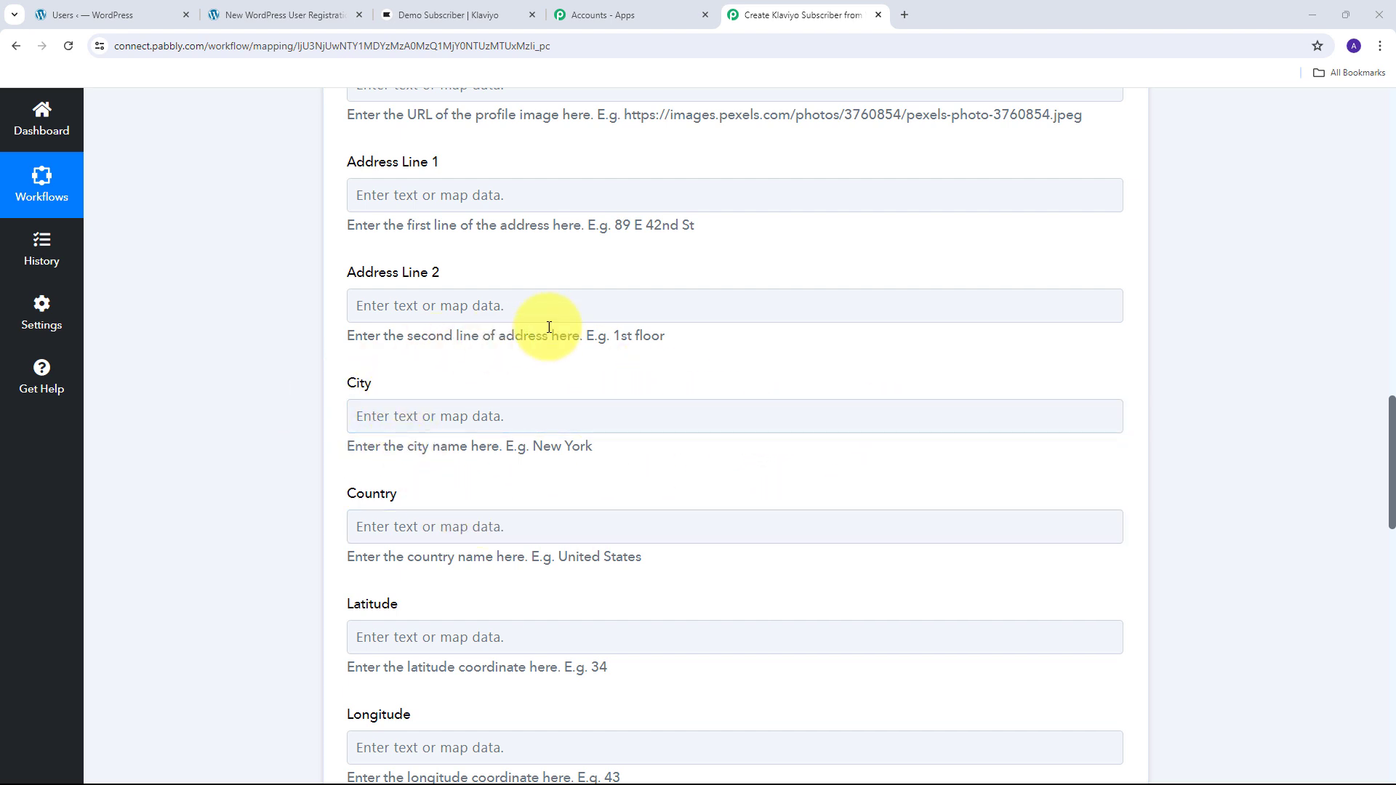
scroll(719, 429, "up", 3)
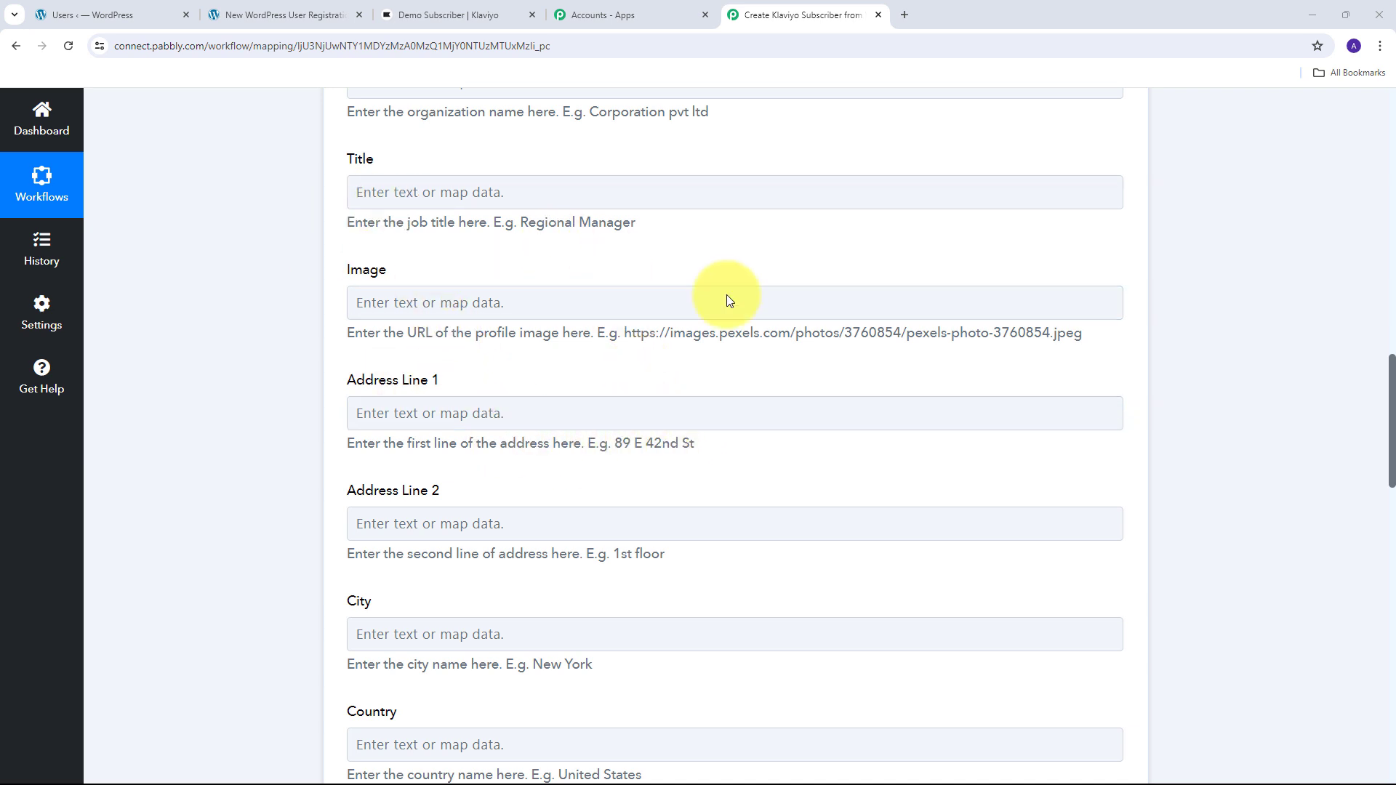
scroll(761, 461, "up", 8)
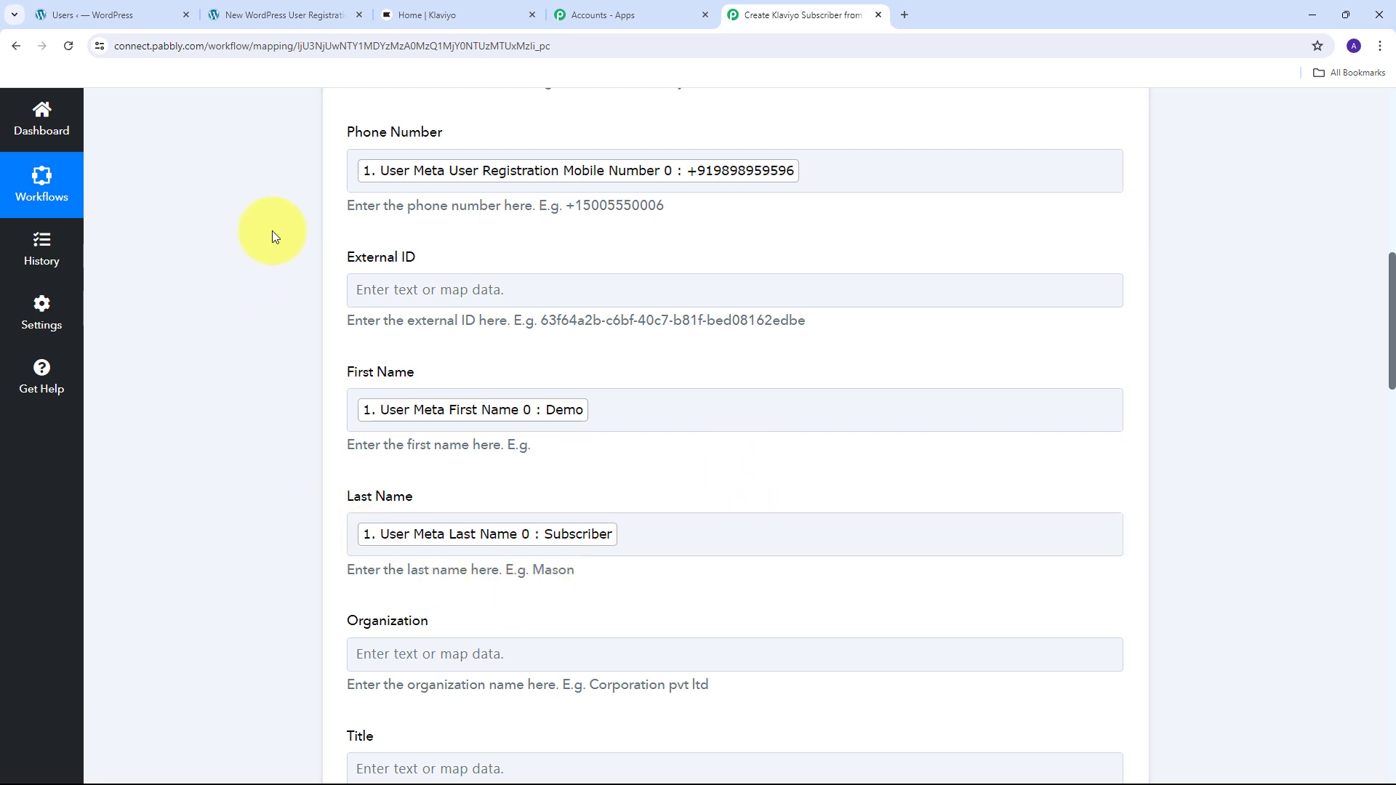
scroll(517, 334, "up", 1)
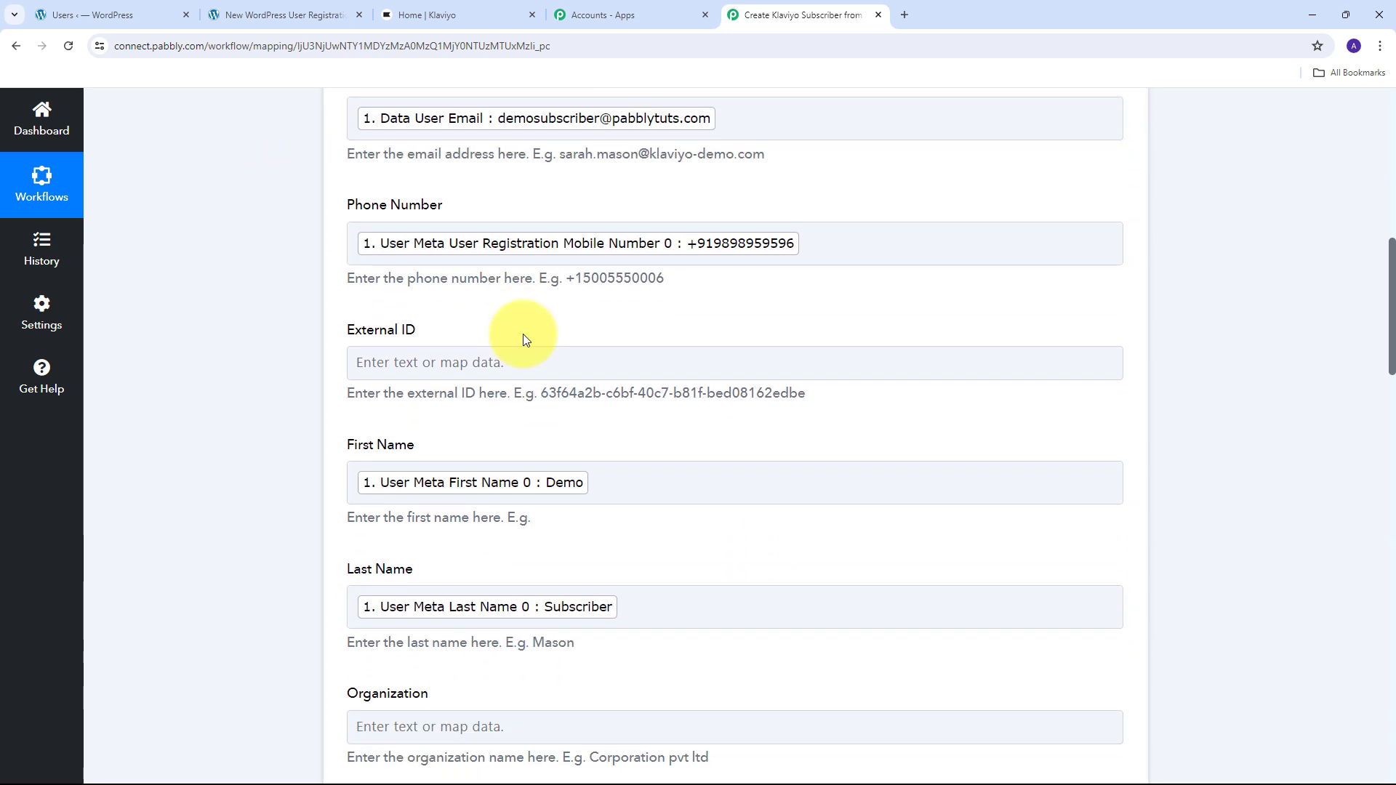
left_click(576, 378)
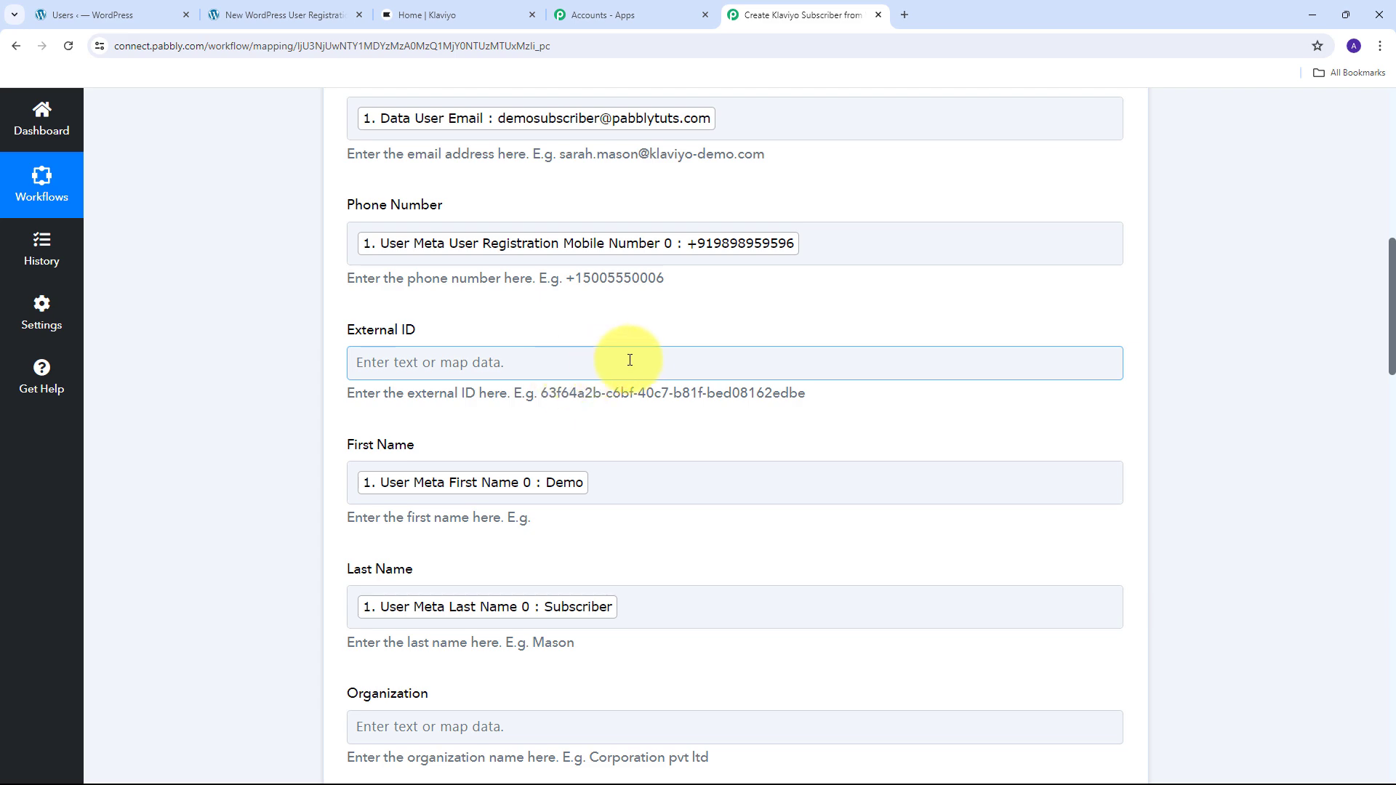
scroll(669, 349, "down", 6)
scroll(669, 348, "down", 20)
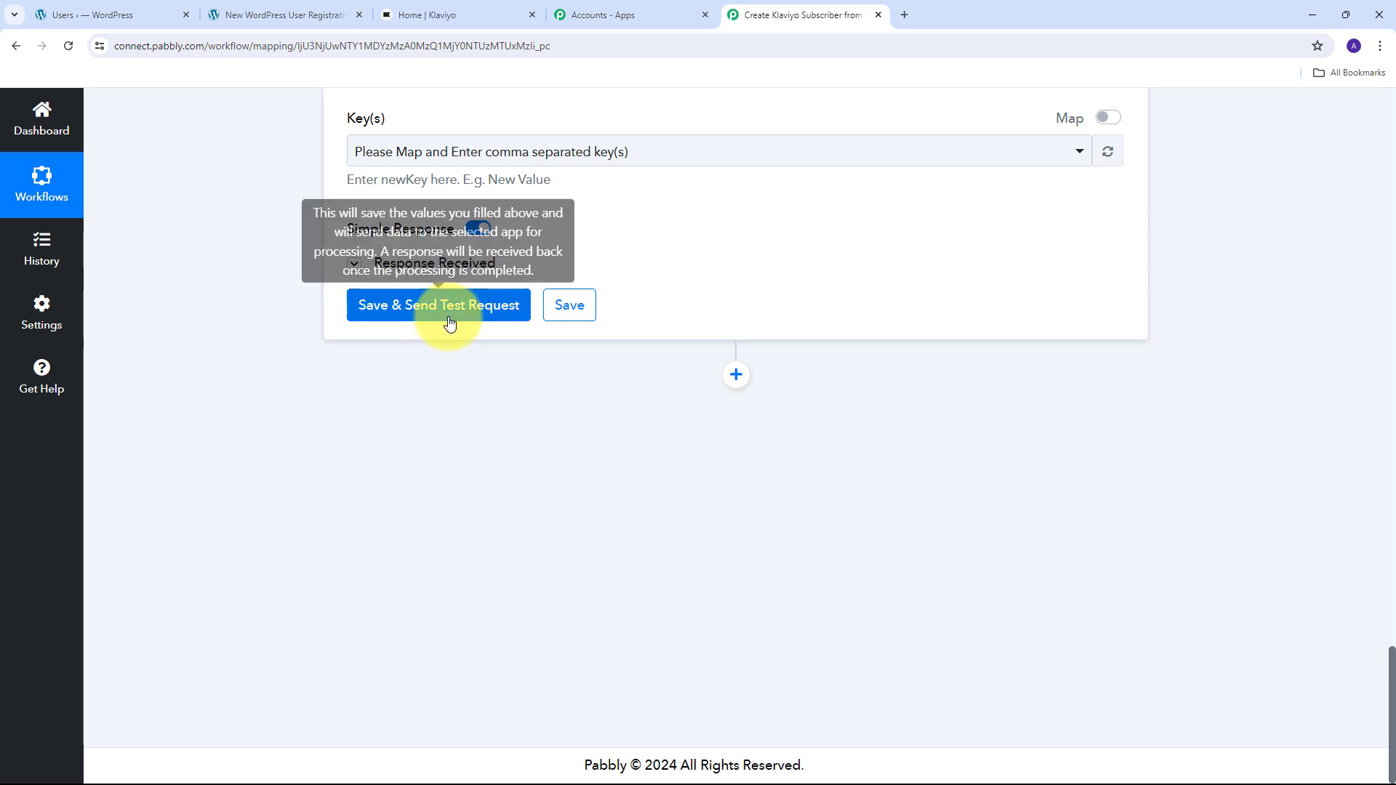
- Send the Create Profile test request, check the returned Data Type 'profile', then switch to Klaviyo
left_click(457, 314)
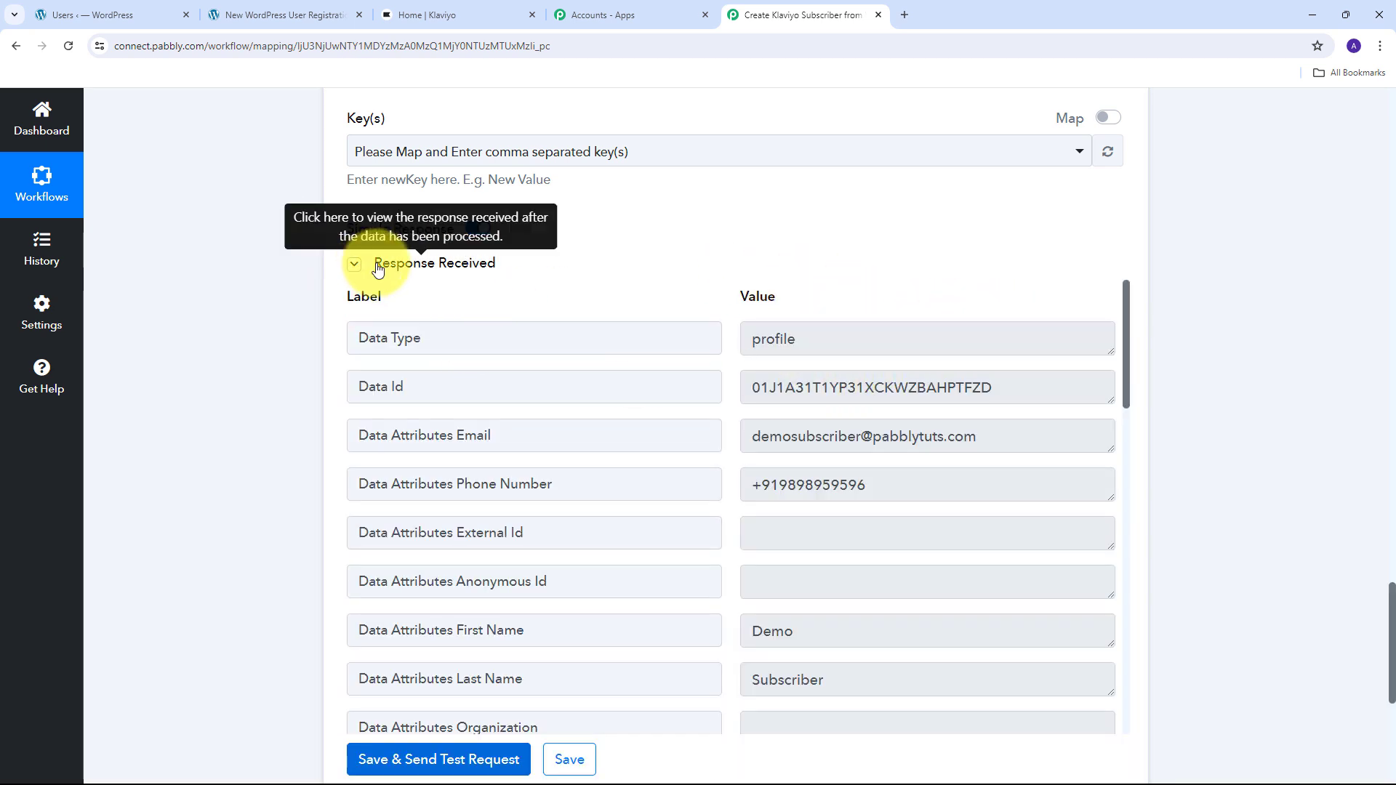
scroll(799, 320, "down", 2)
scroll(809, 321, "down", 1)
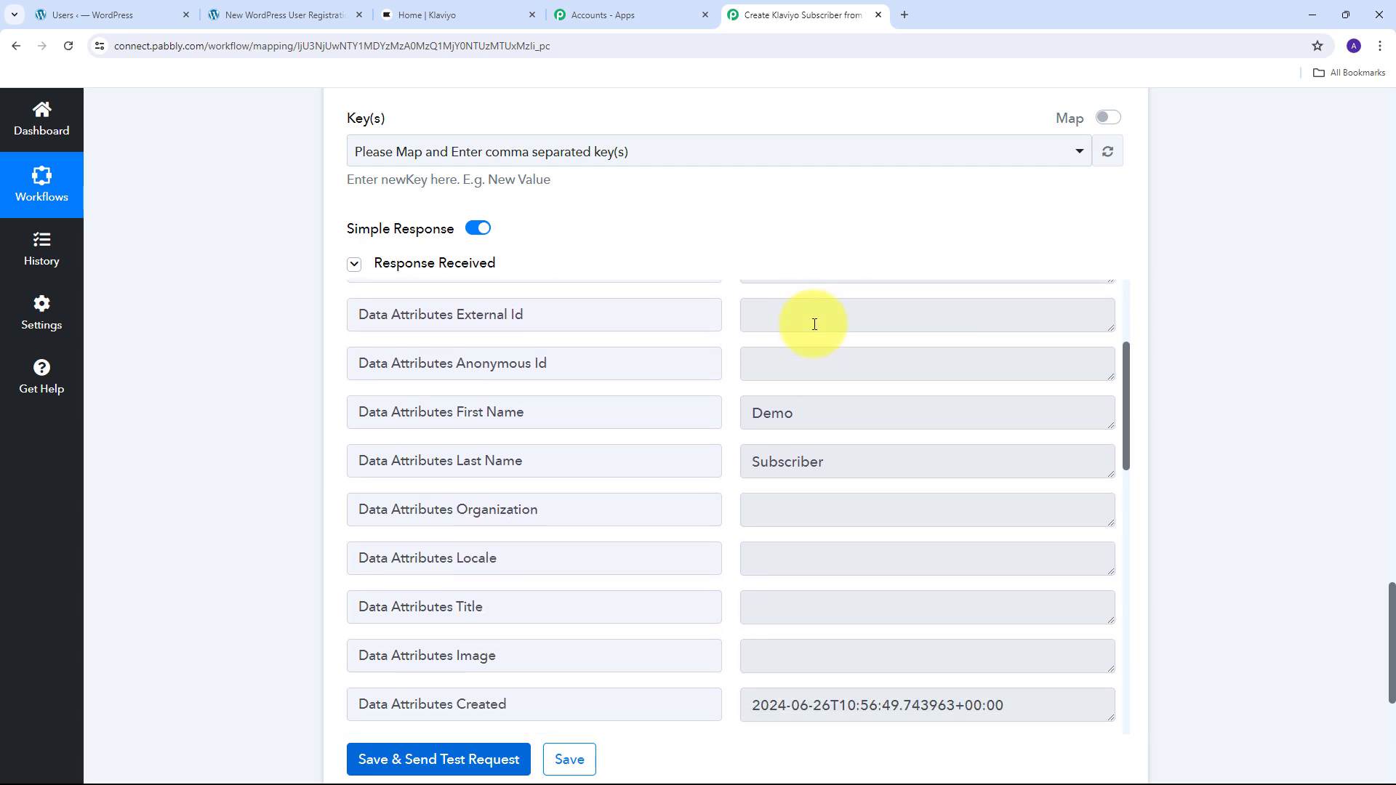
scroll(816, 314, "up", 3)
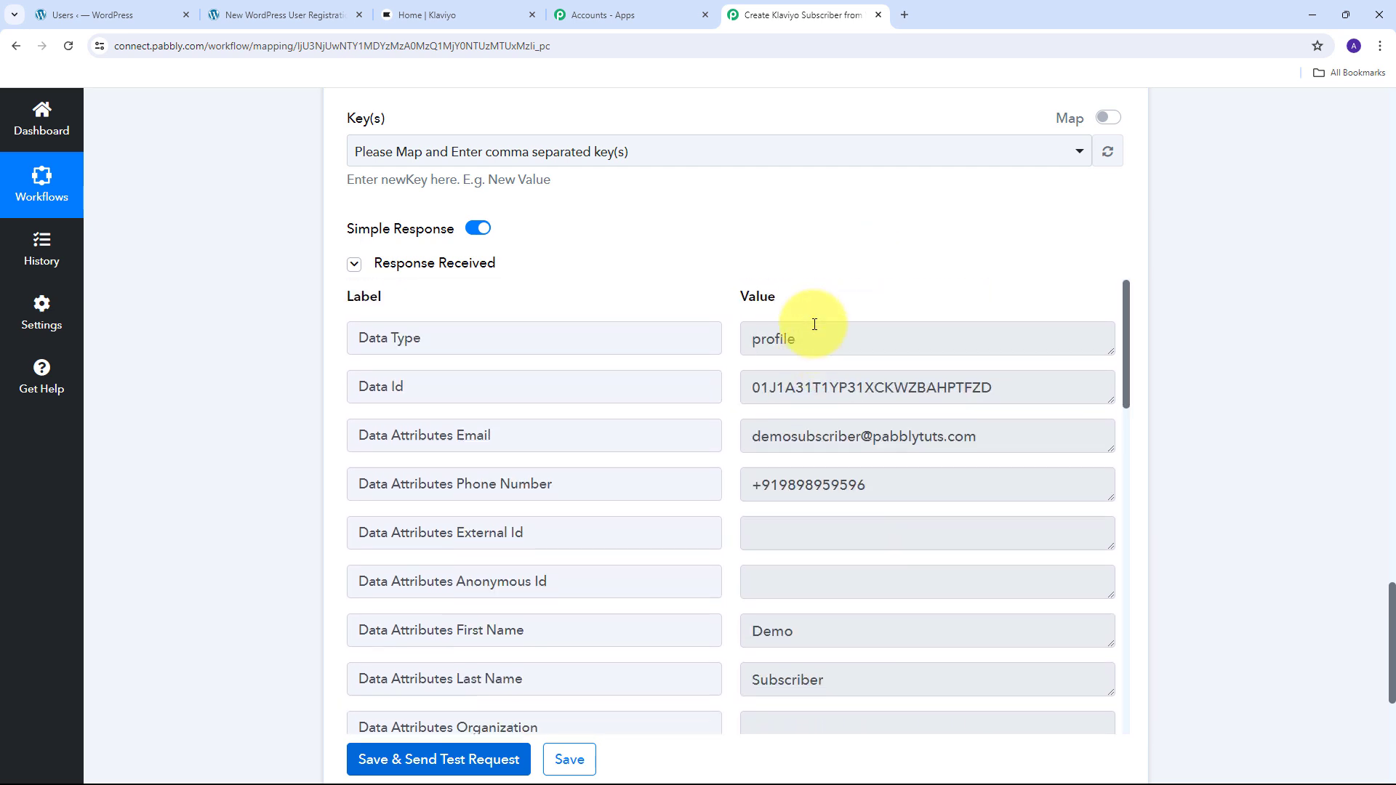
double_click(760, 339)
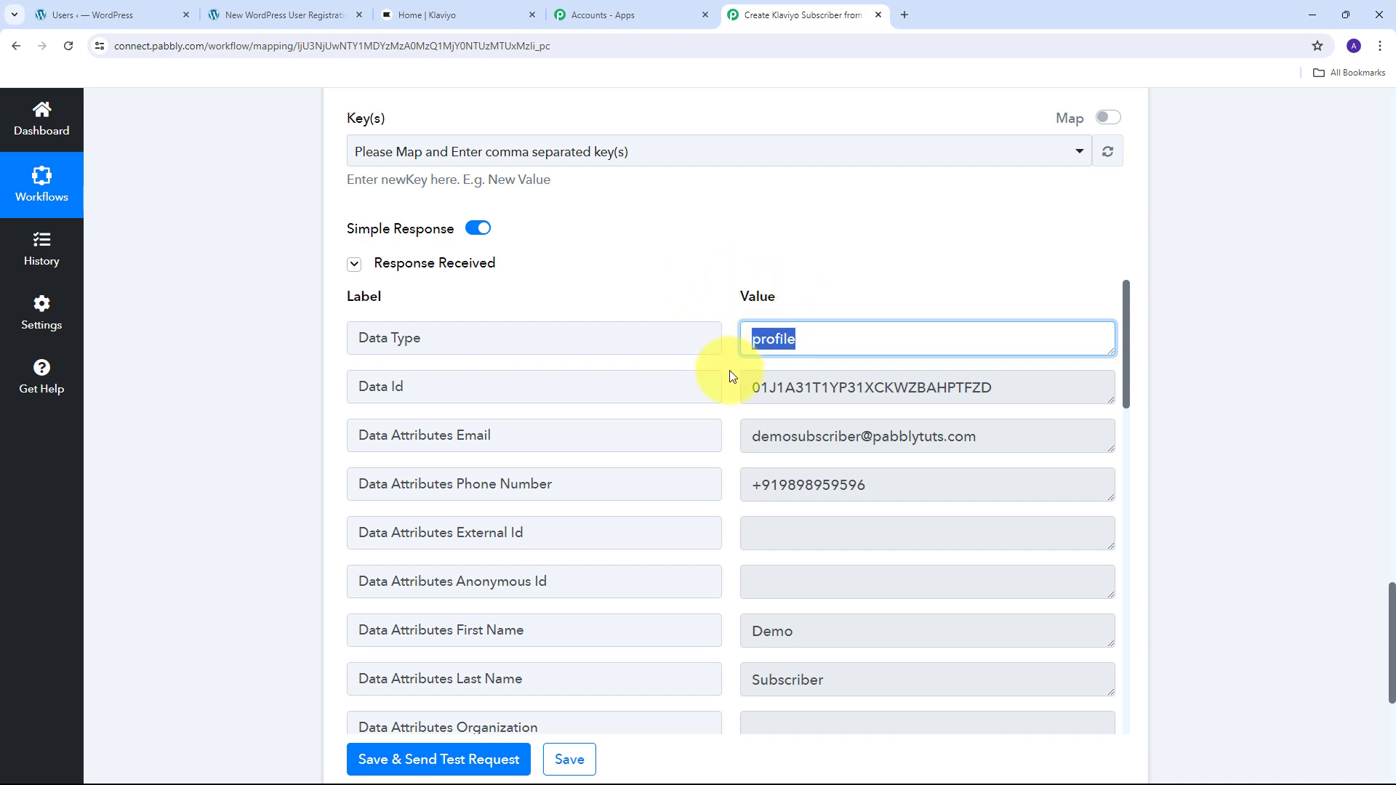
left_click(448, 9)
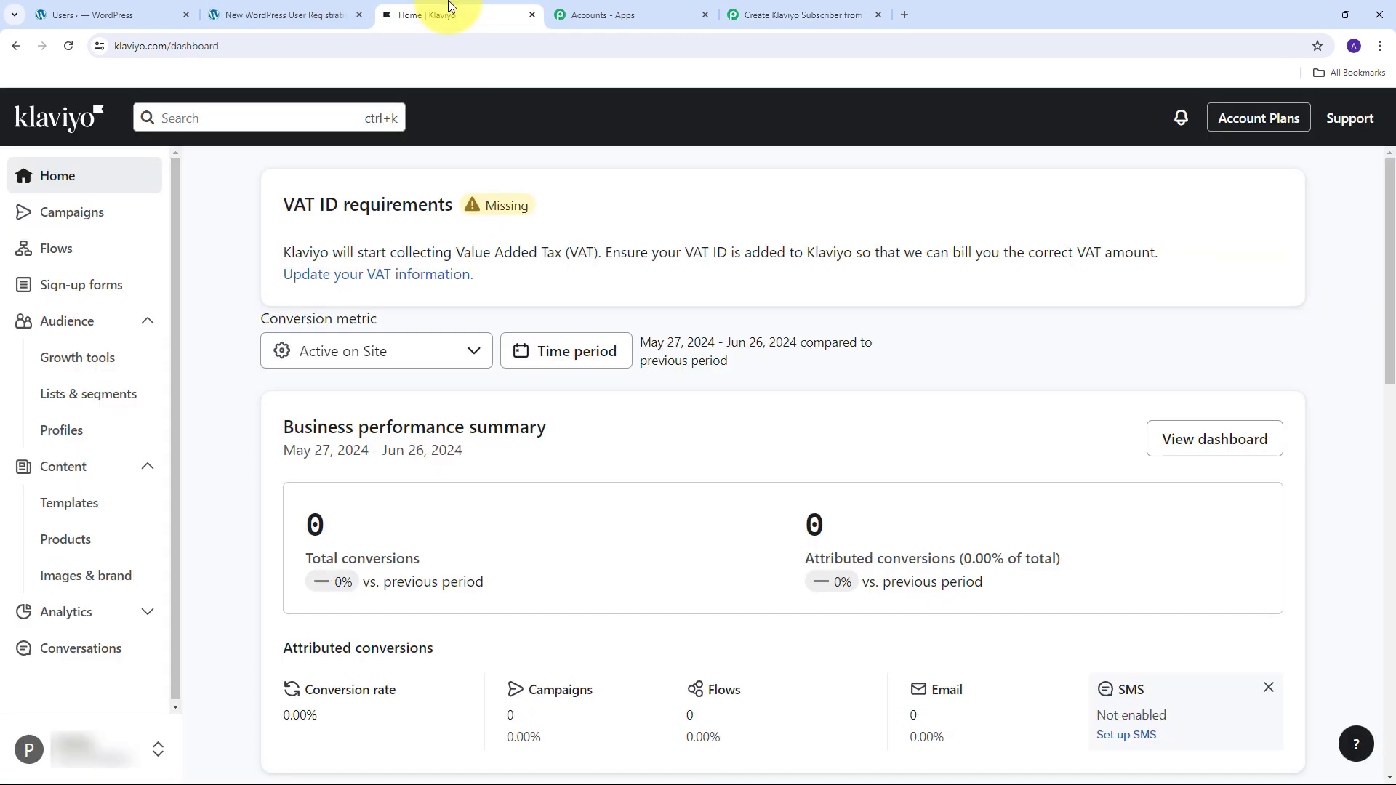
- Open the new Demo Subscriber profile under Klaviyo Profiles, then go back to the Pabbly workflow
left_click(54, 435)
scroll(619, 411, "down", 1)
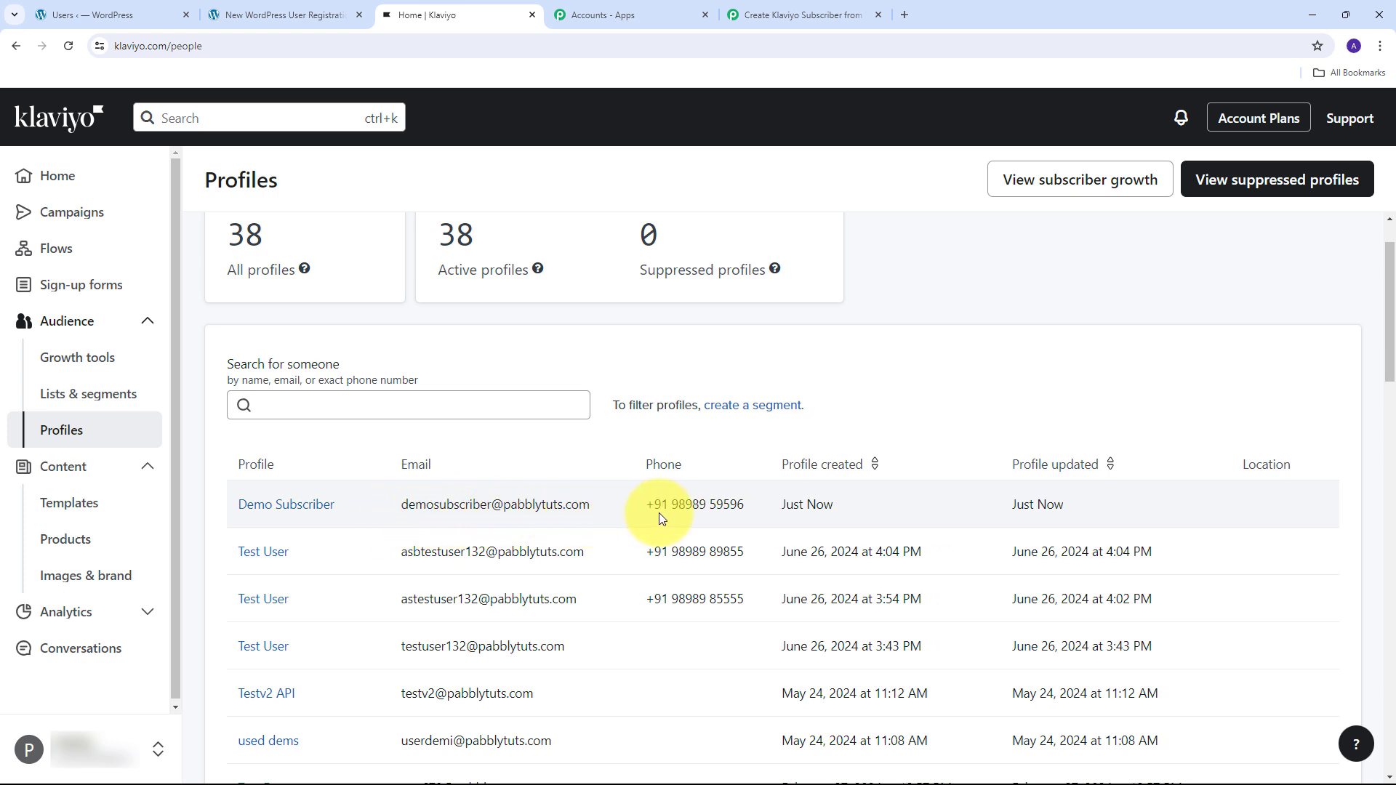
left_click(296, 507)
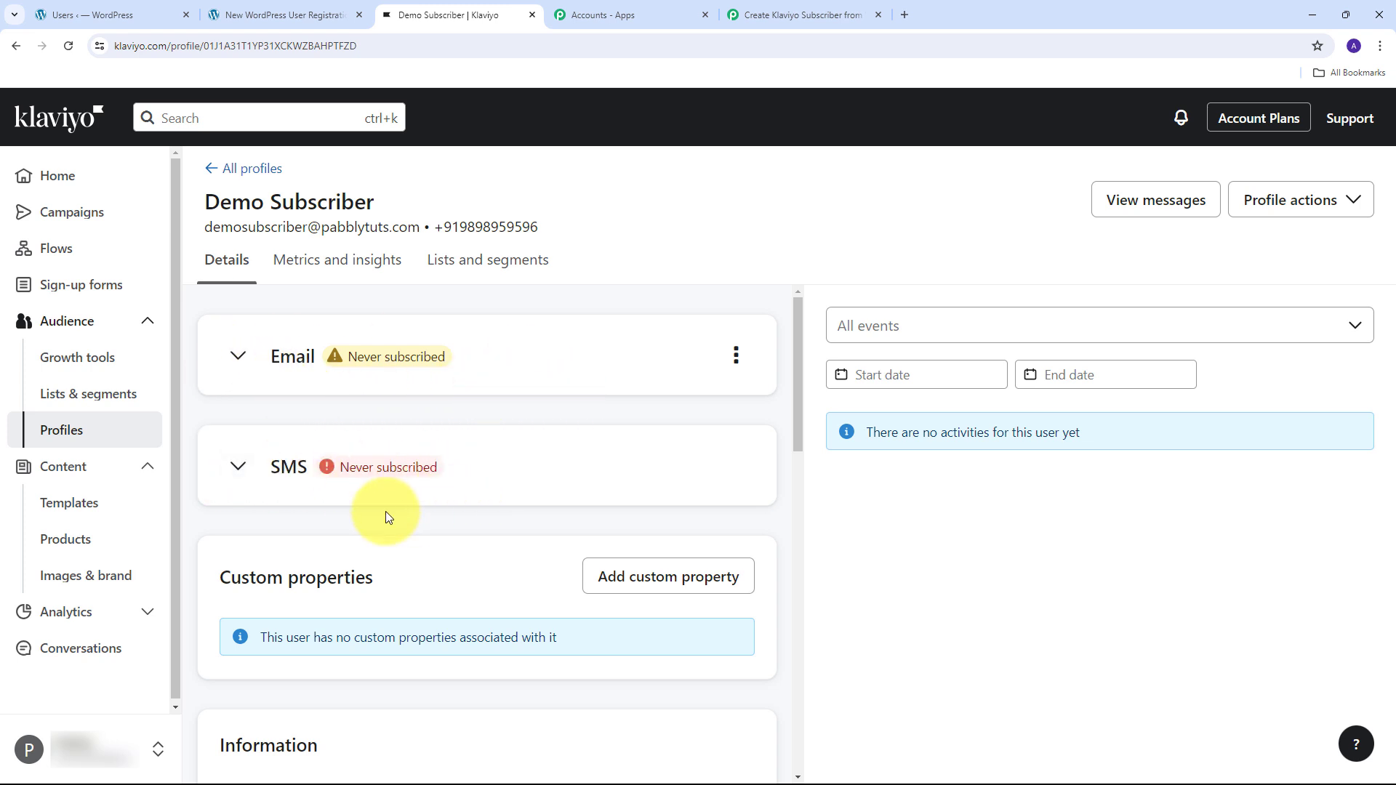
left_click(795, 14)
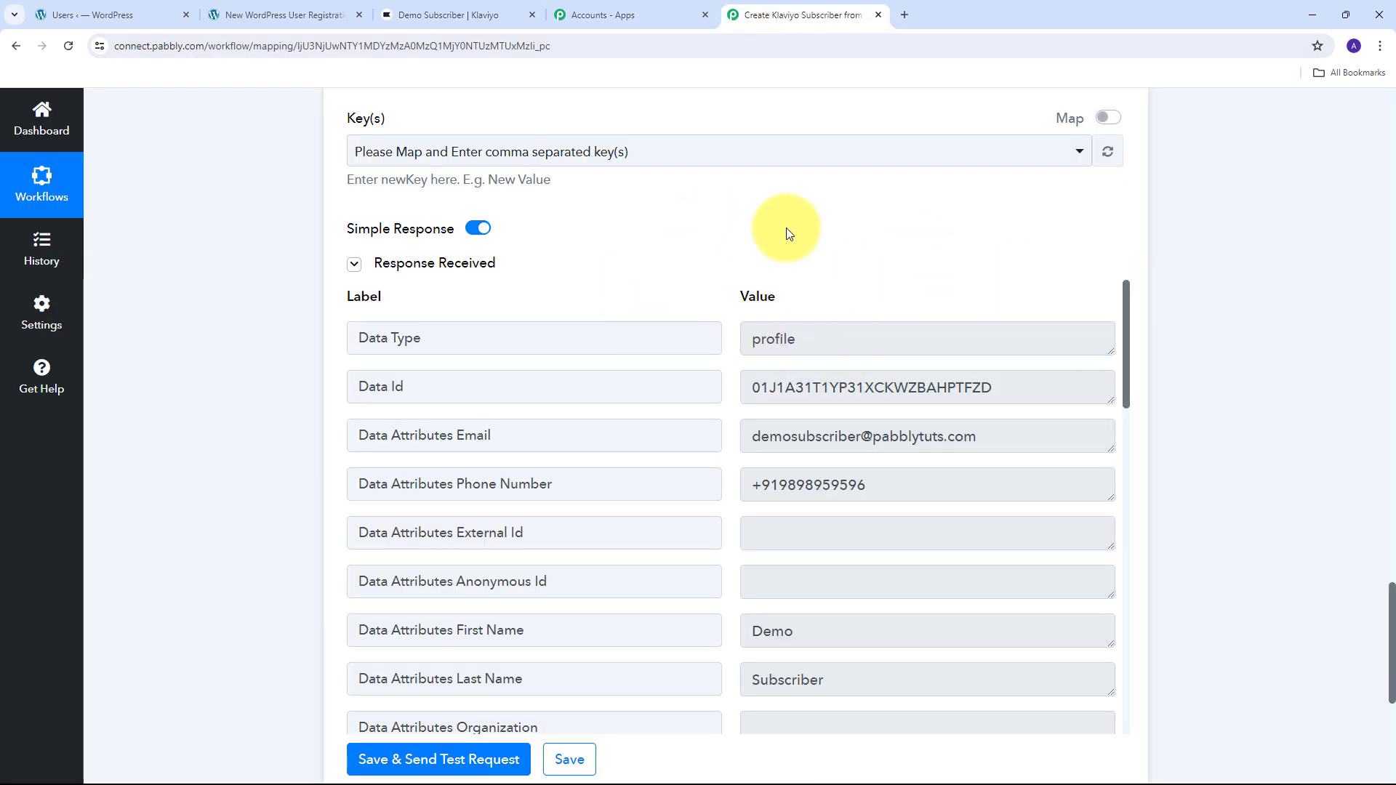
scroll(1214, 267, "down", 5)
scroll(1214, 263, "down", 1)
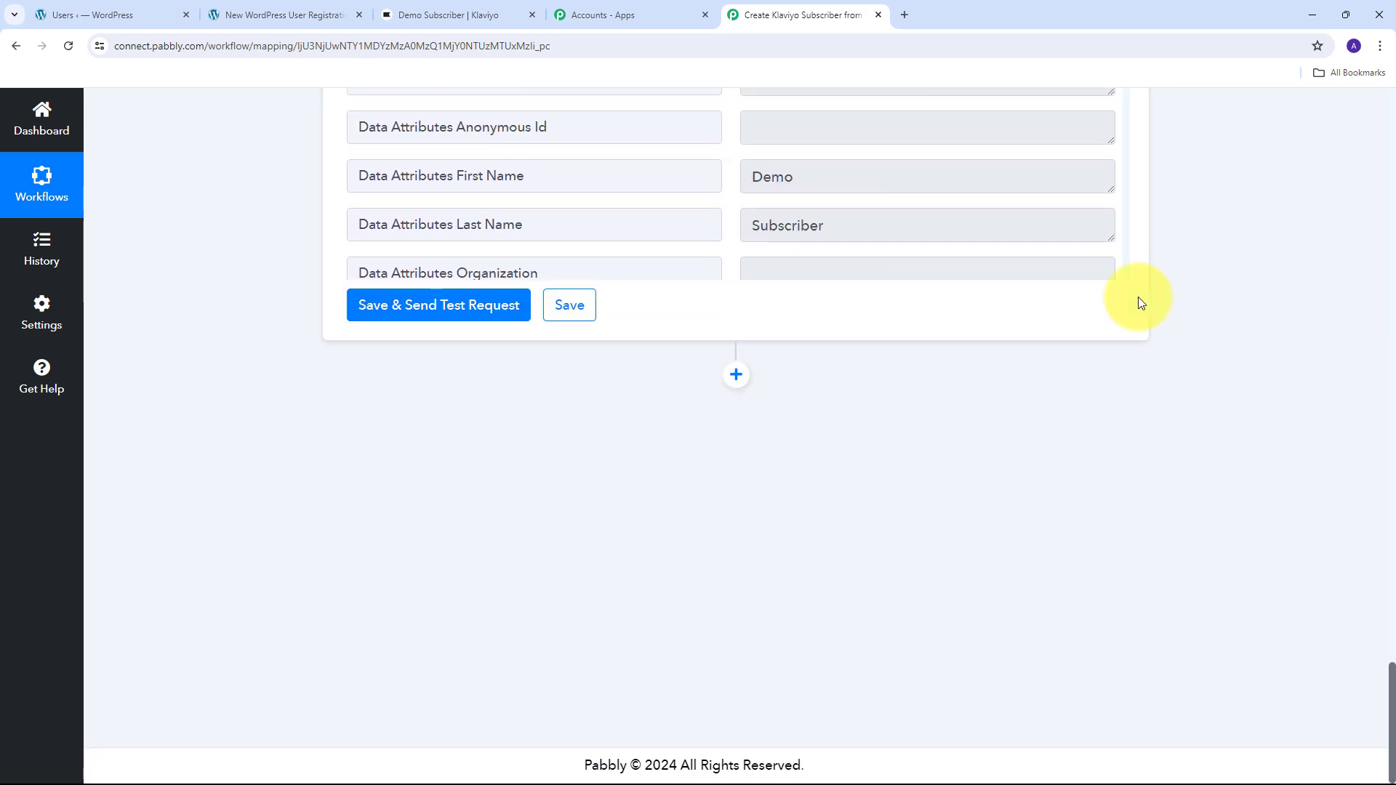
- Add a Klaviyo V2 step with the Subscribe Profile(s) event and start connecting its account
left_click(736, 374)
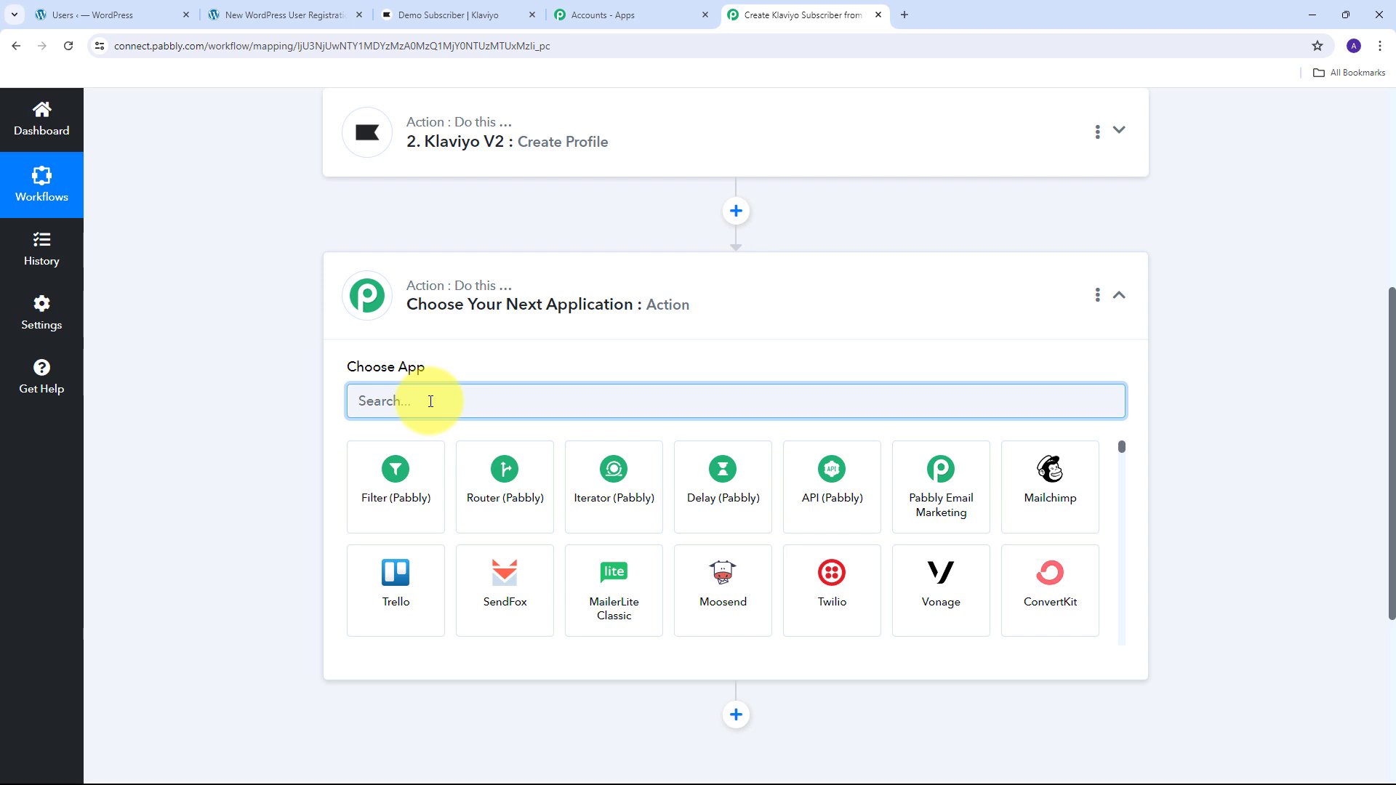
type("Klaviyo")
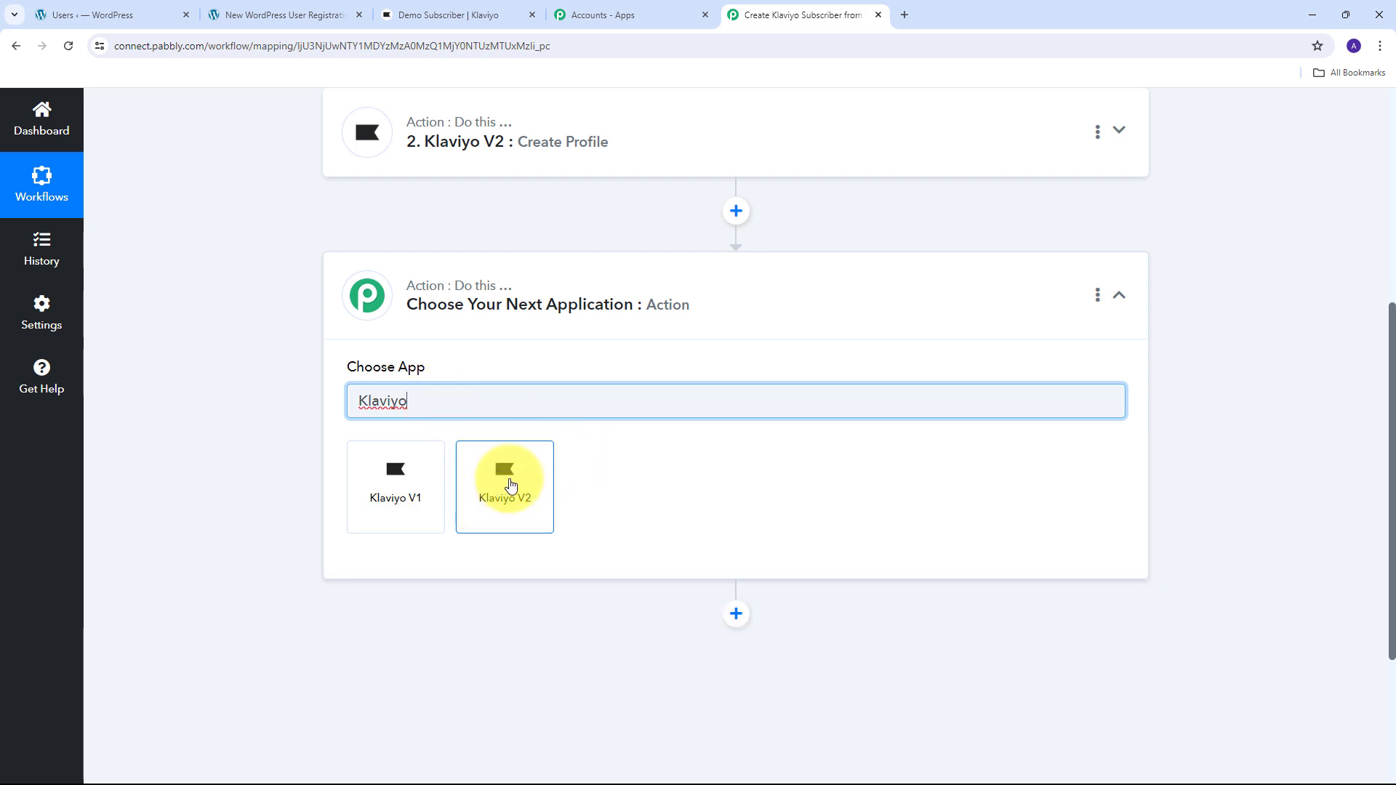
left_click(510, 486)
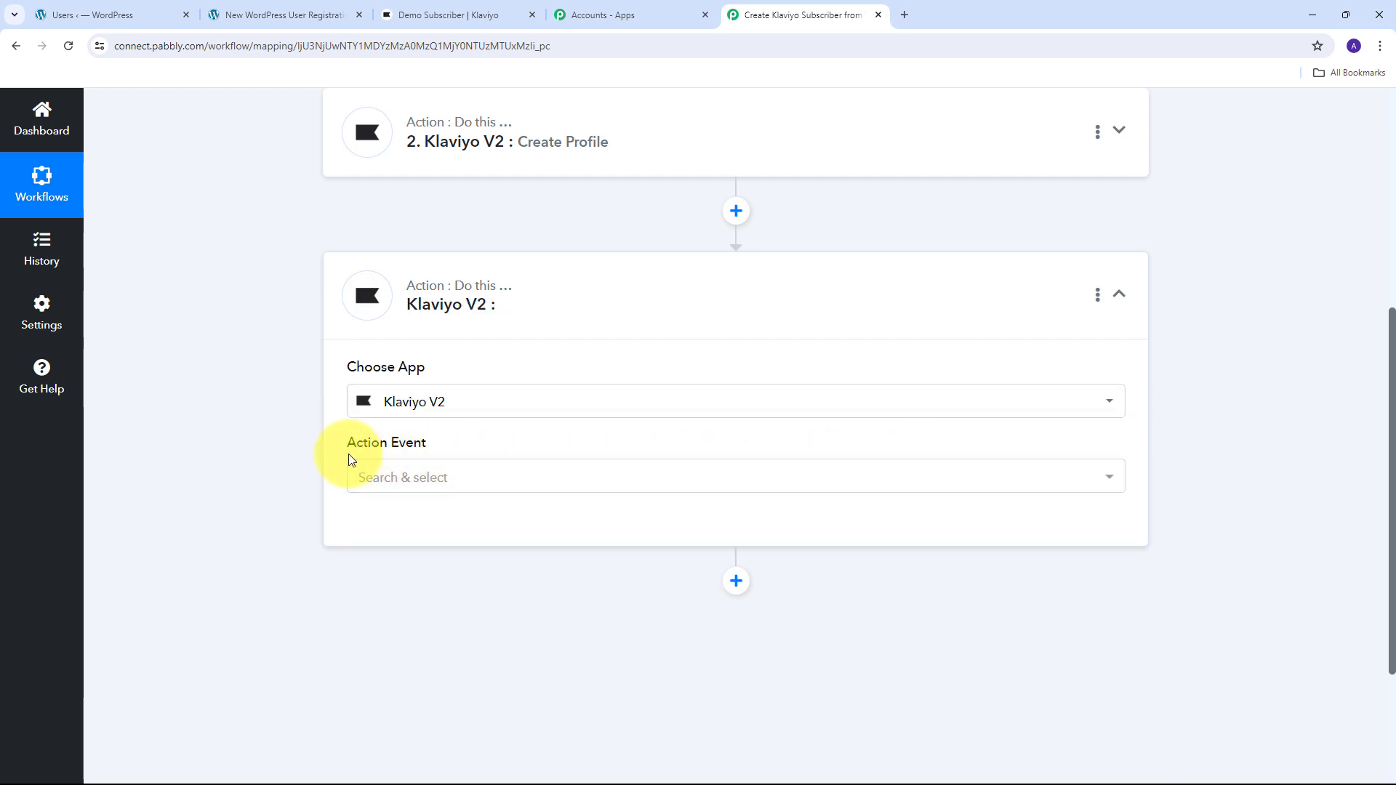
left_click(754, 478)
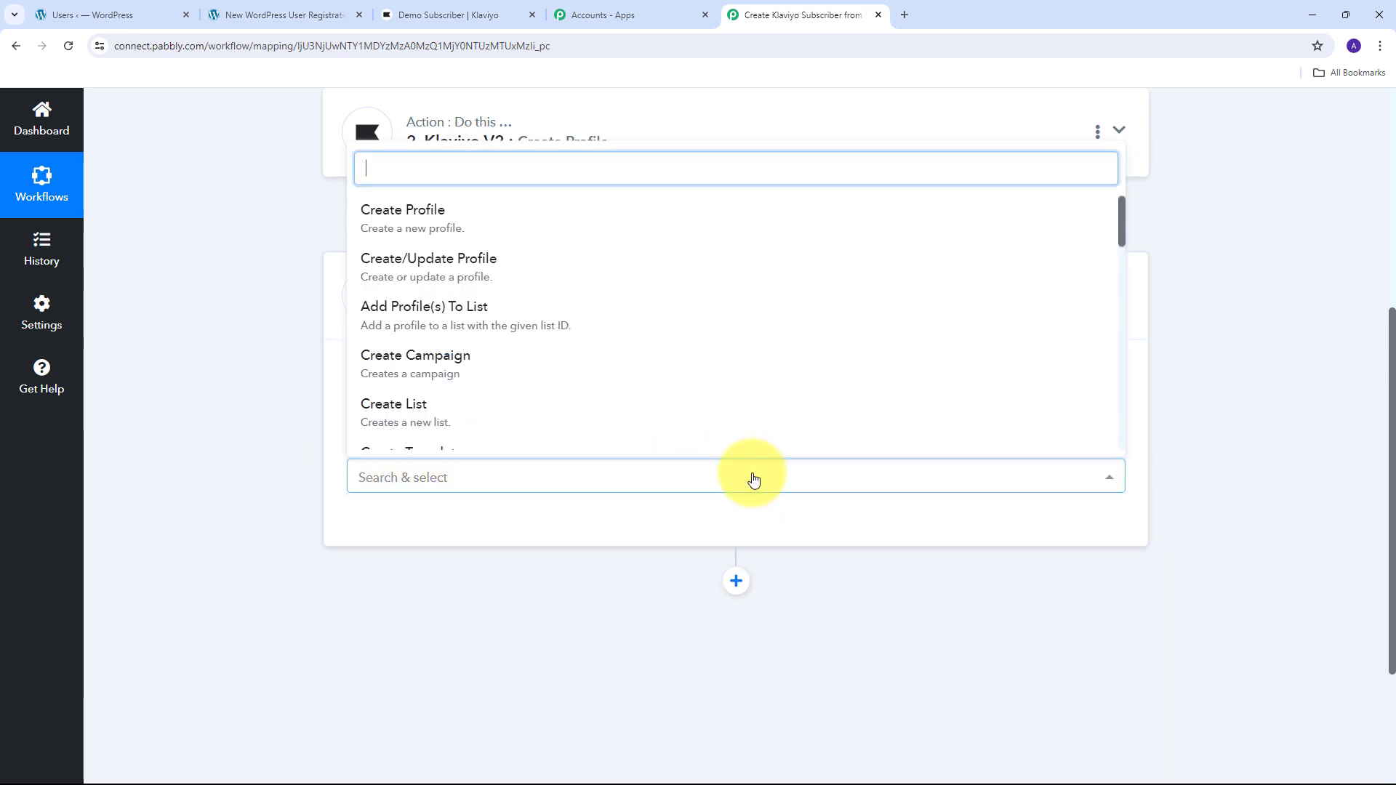
scroll(523, 327, "down", 3)
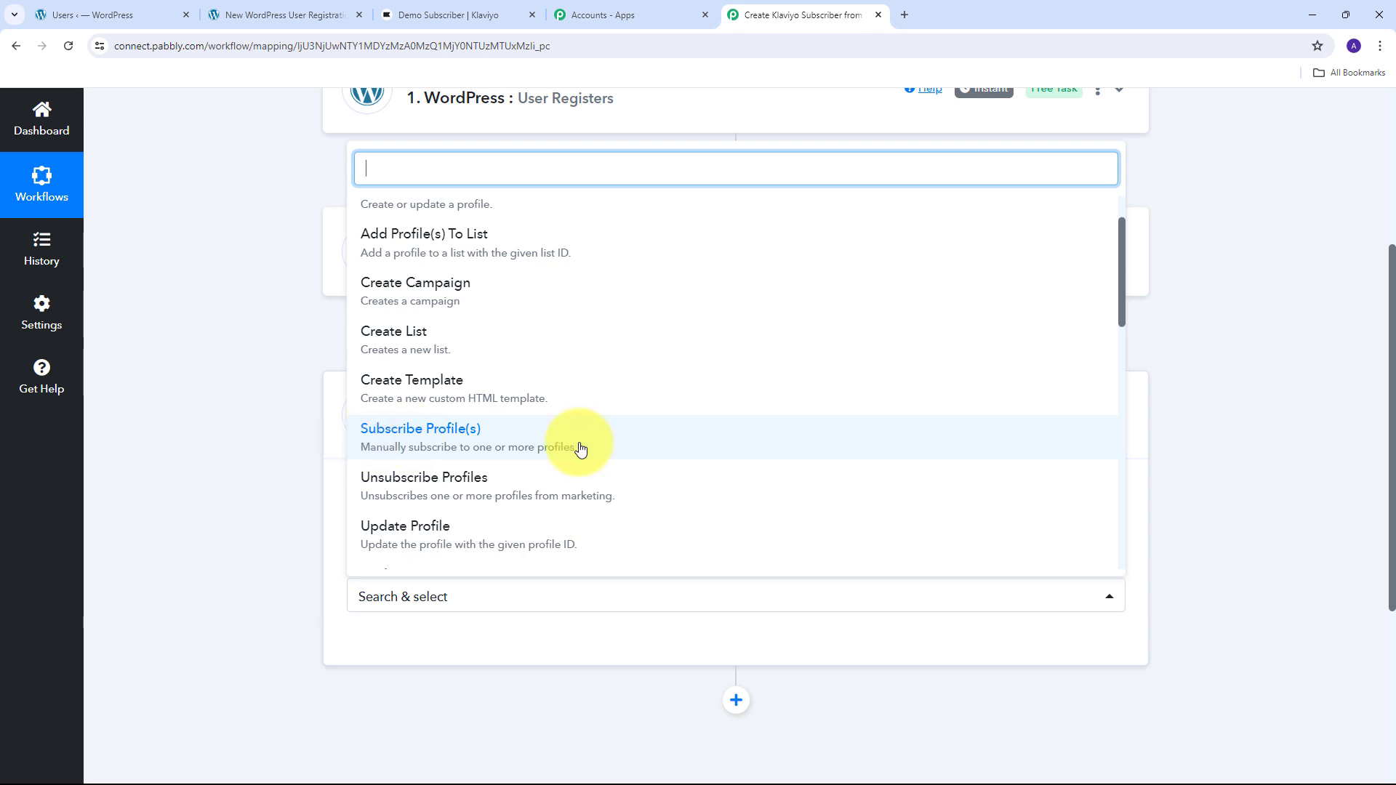
left_click(447, 447)
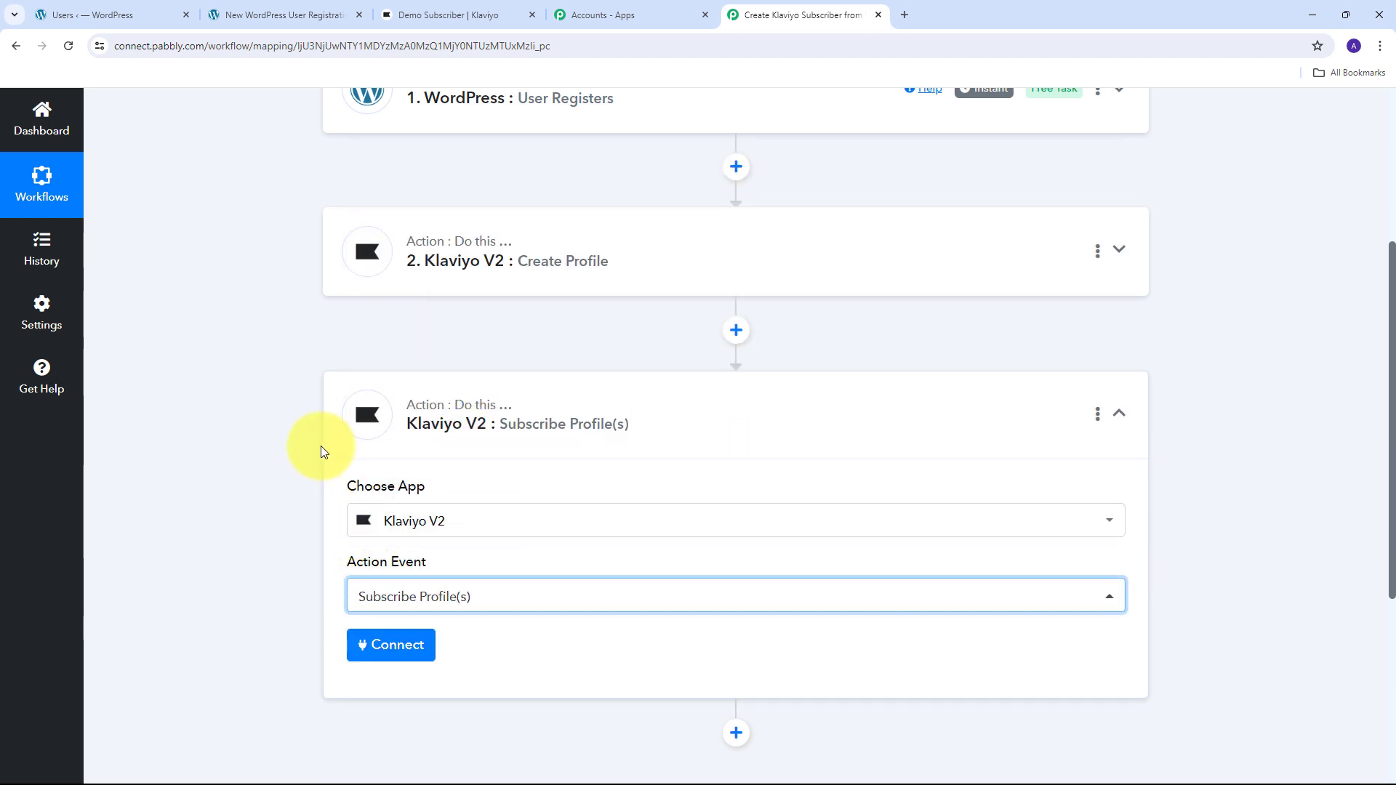
scroll(324, 452, "down", 1)
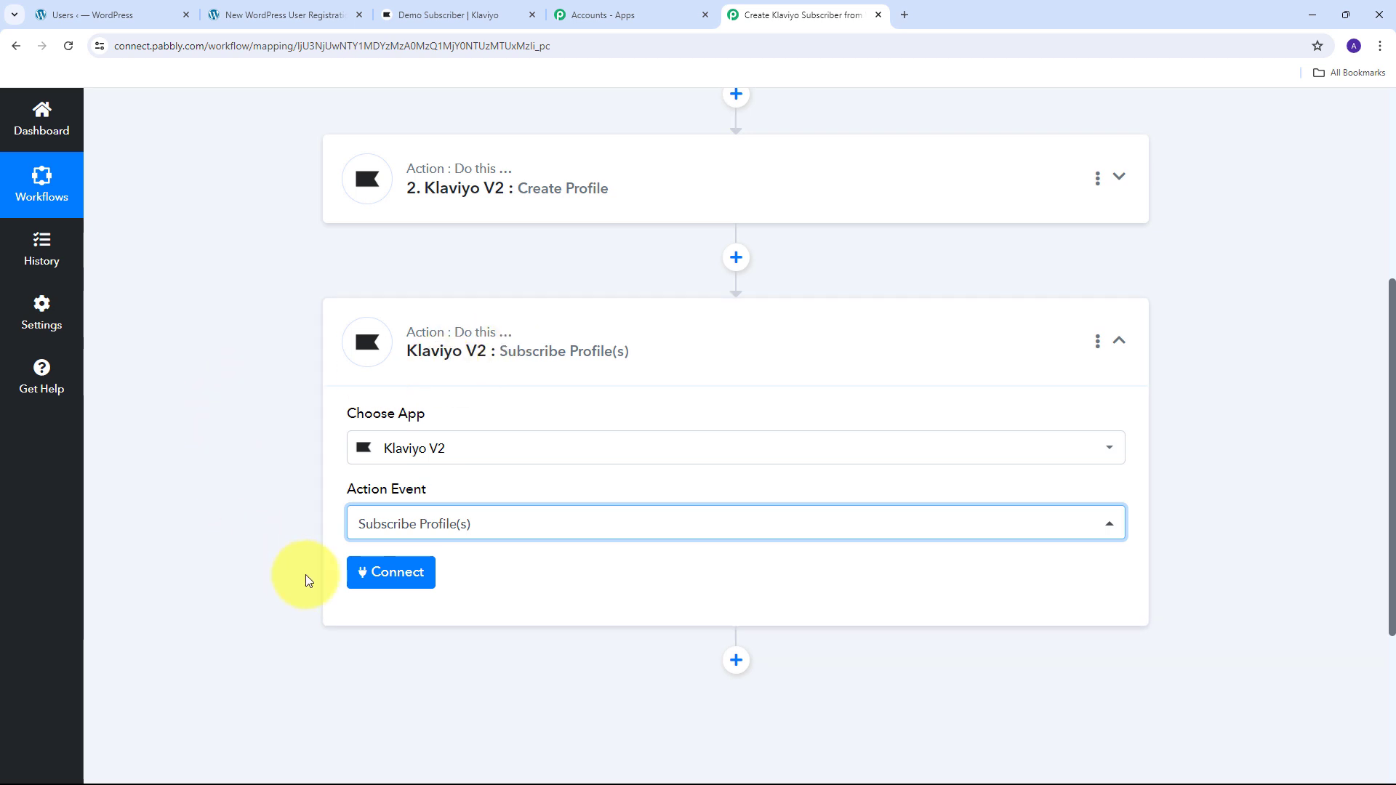
left_click(387, 573)
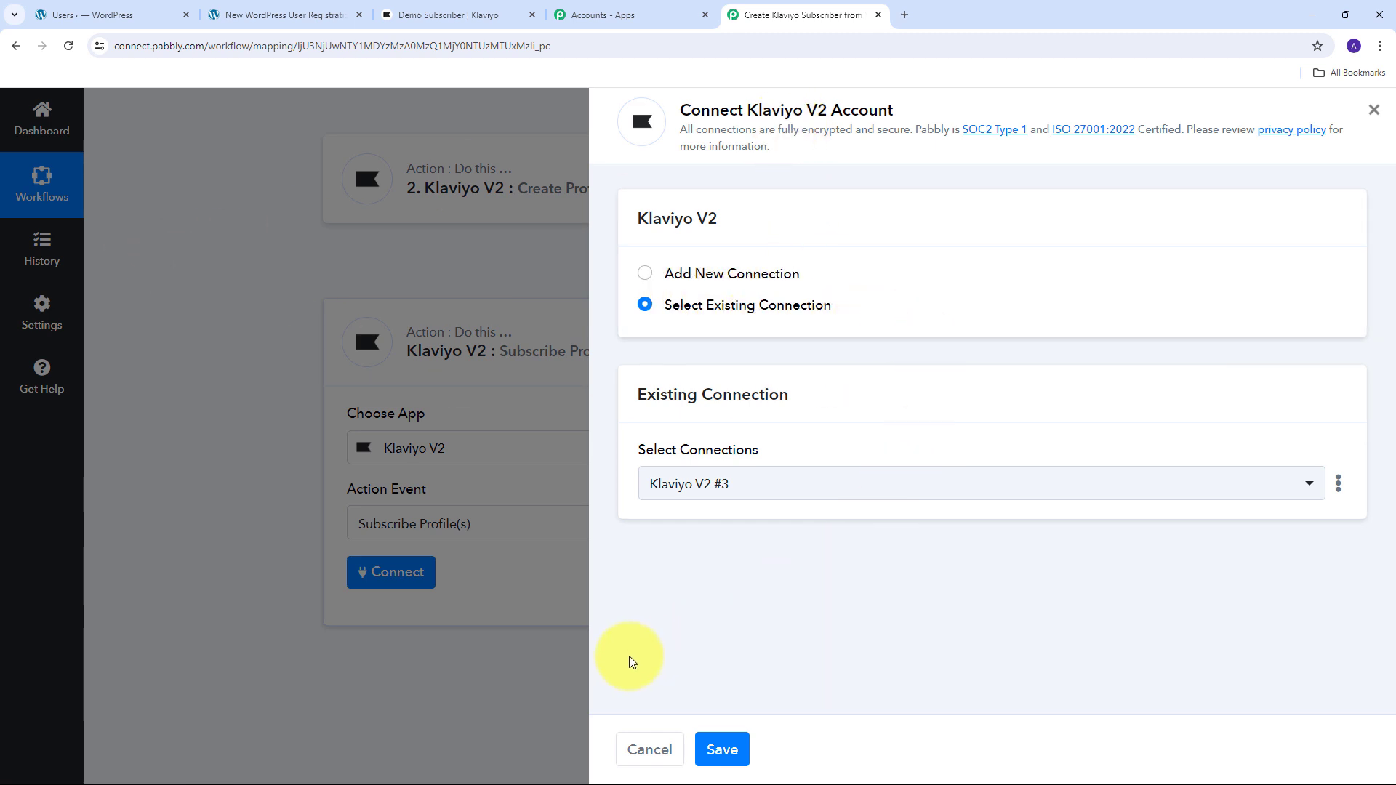
- Save the existing Klaviyo V2 #3 connection and map the created profile's Data Id into Profile IDs
left_click(721, 752)
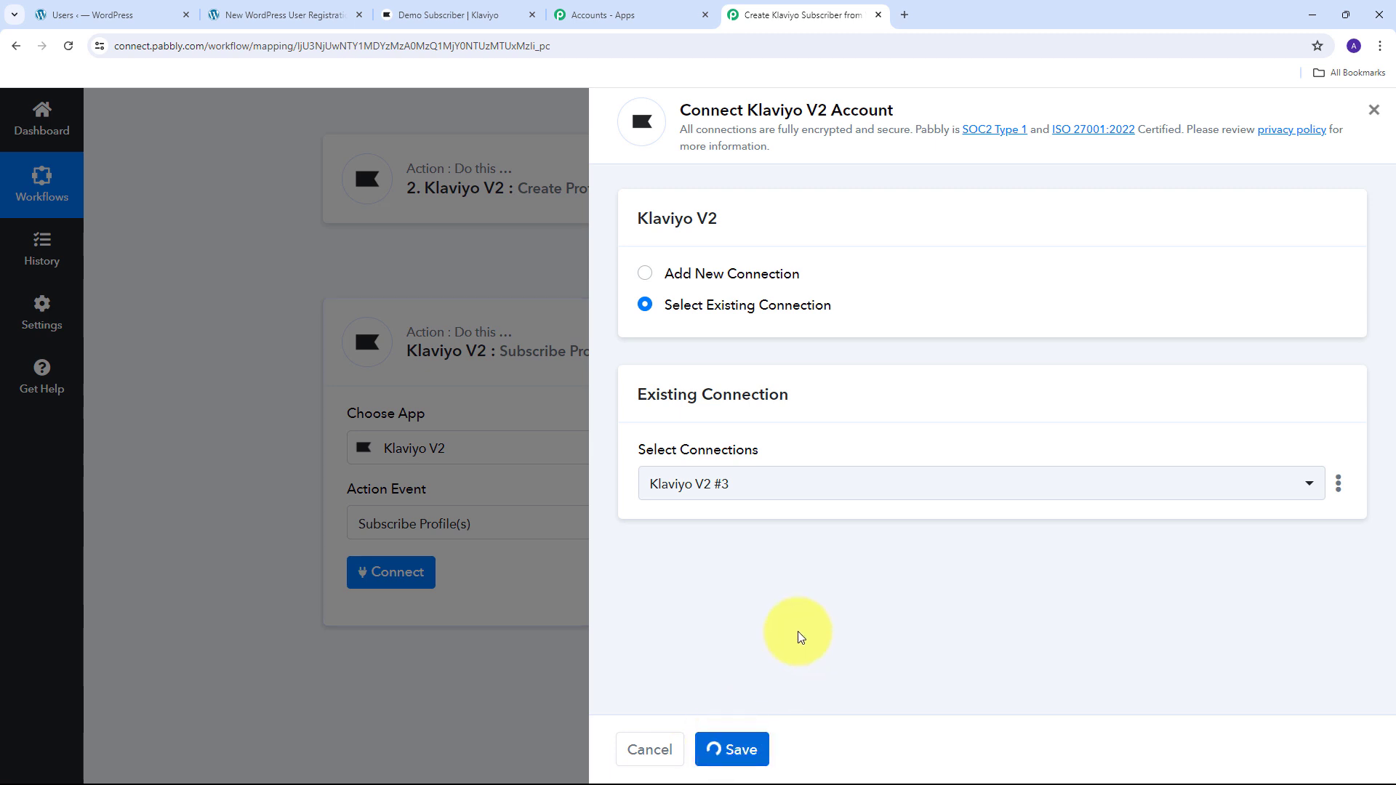
scroll(266, 365, "down", 7)
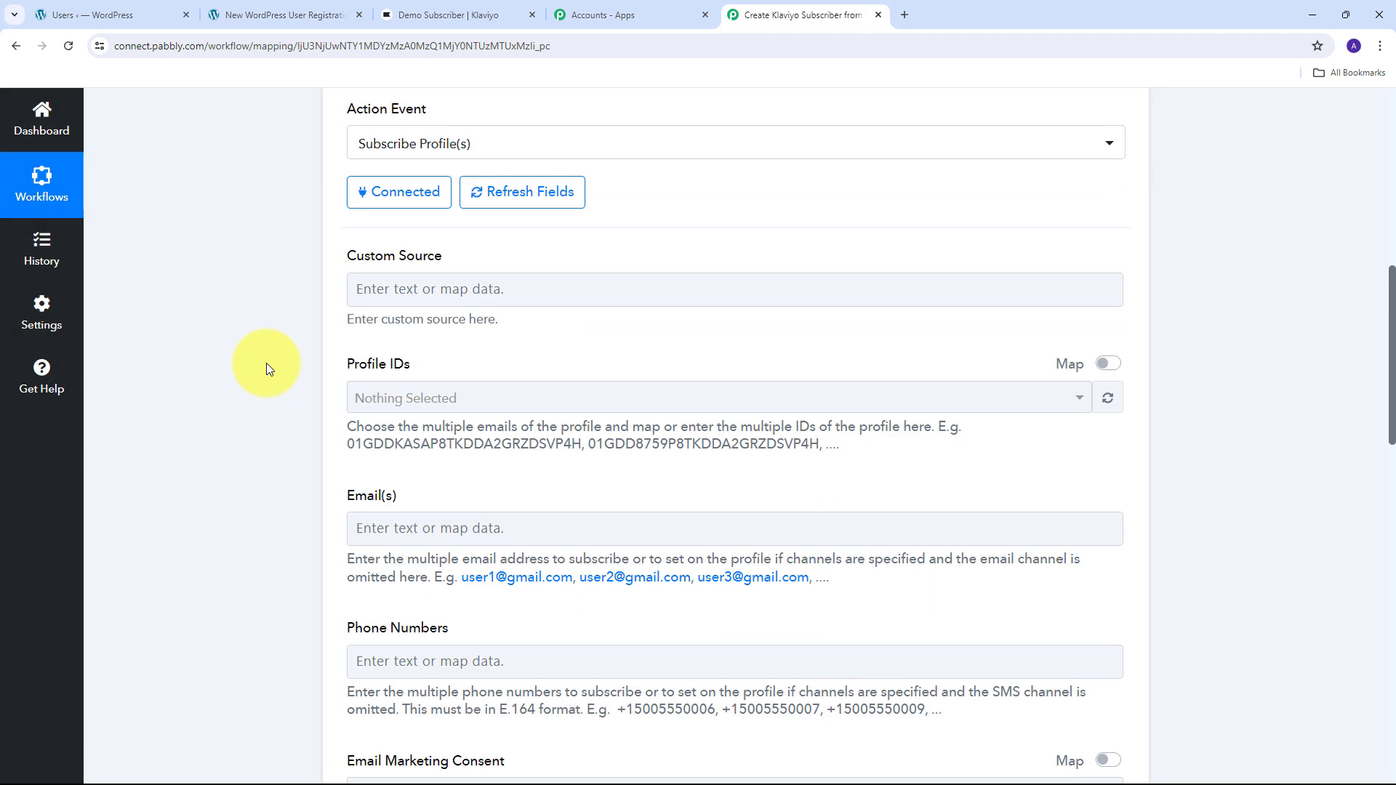
scroll(266, 364, "up", 3)
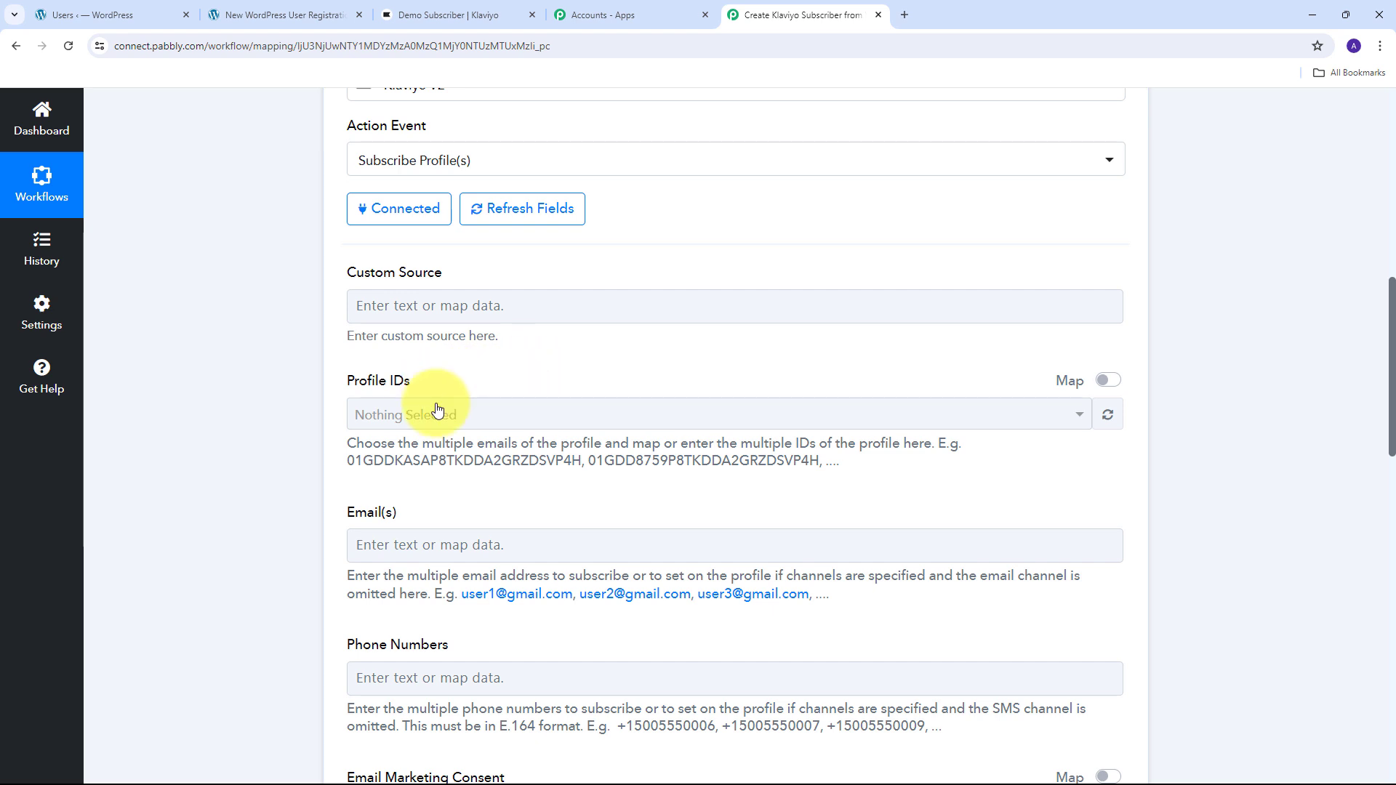
left_click(1110, 382)
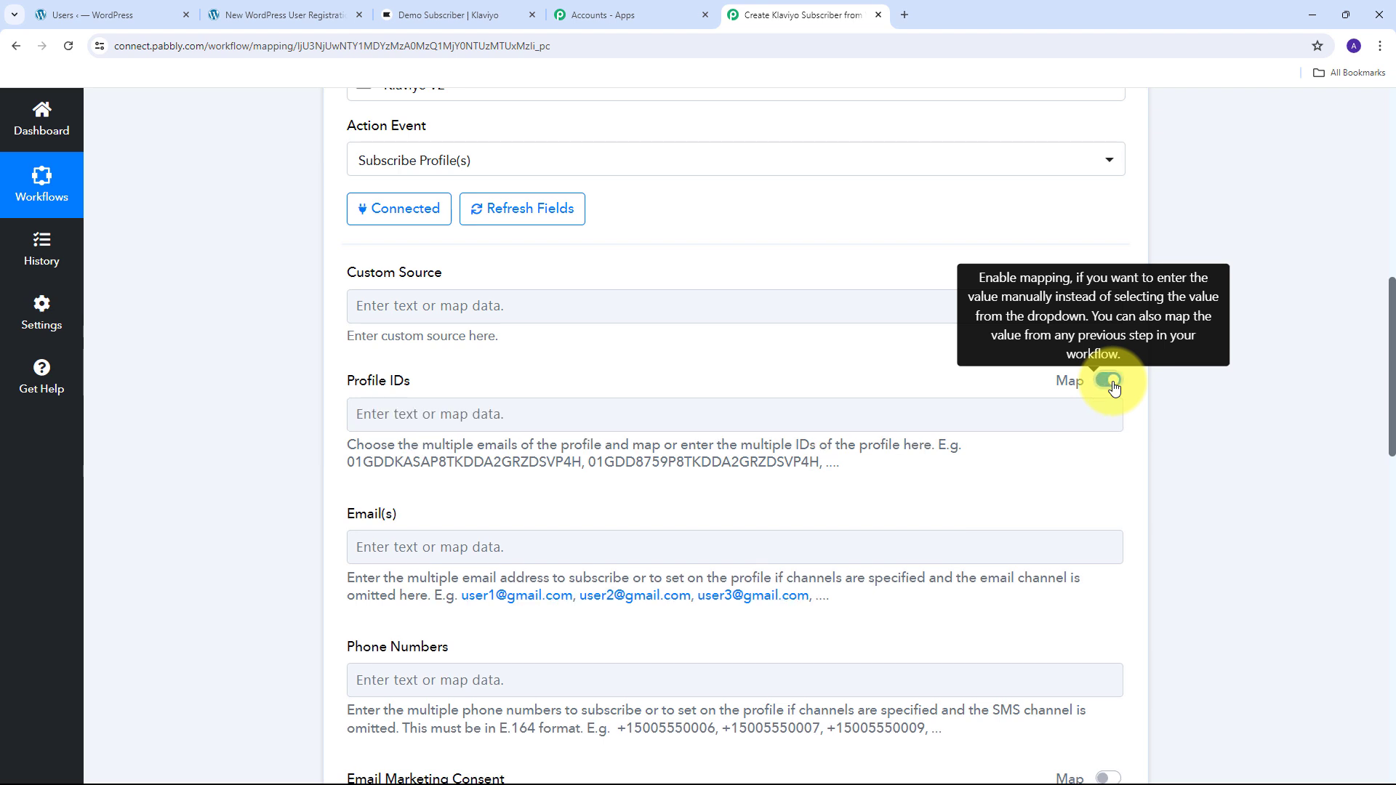
left_click(414, 420)
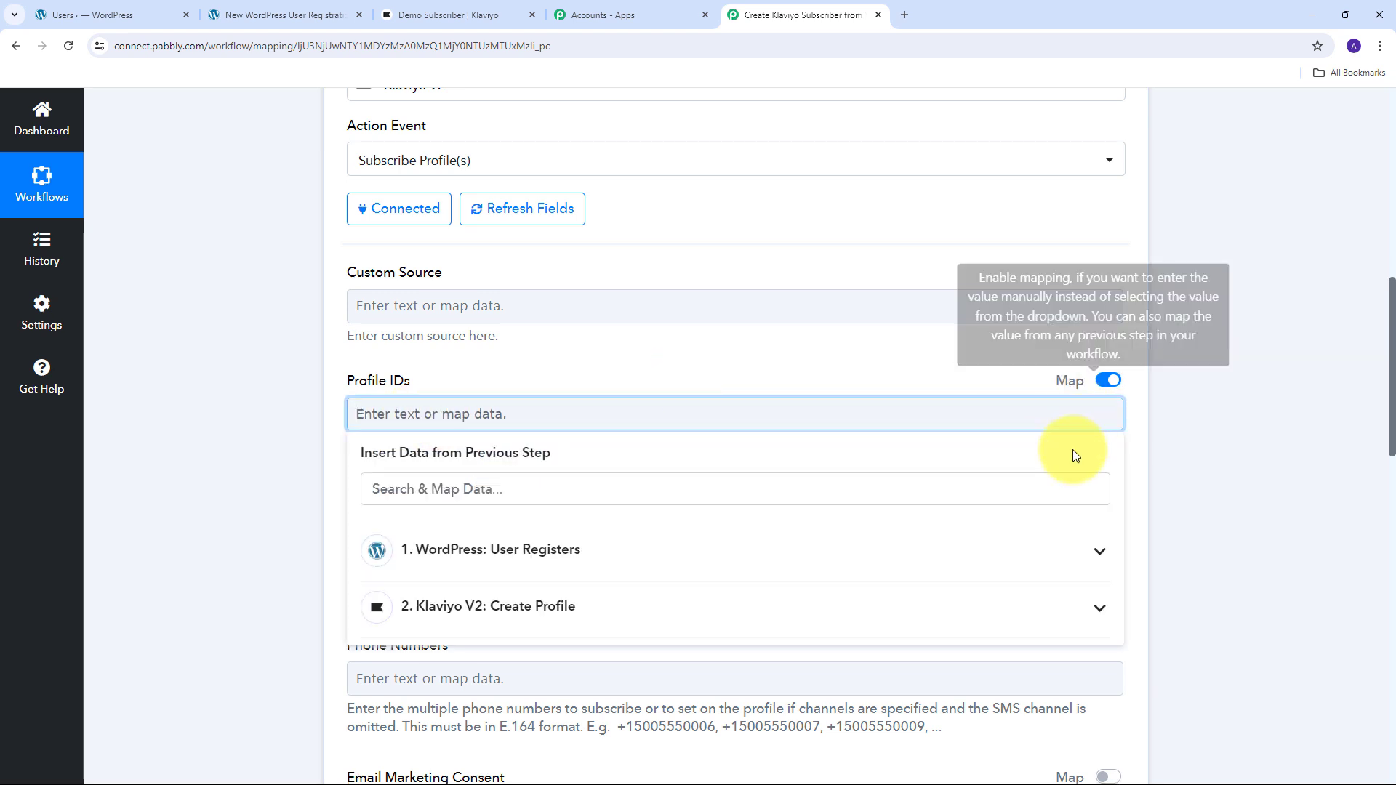
left_click(611, 613)
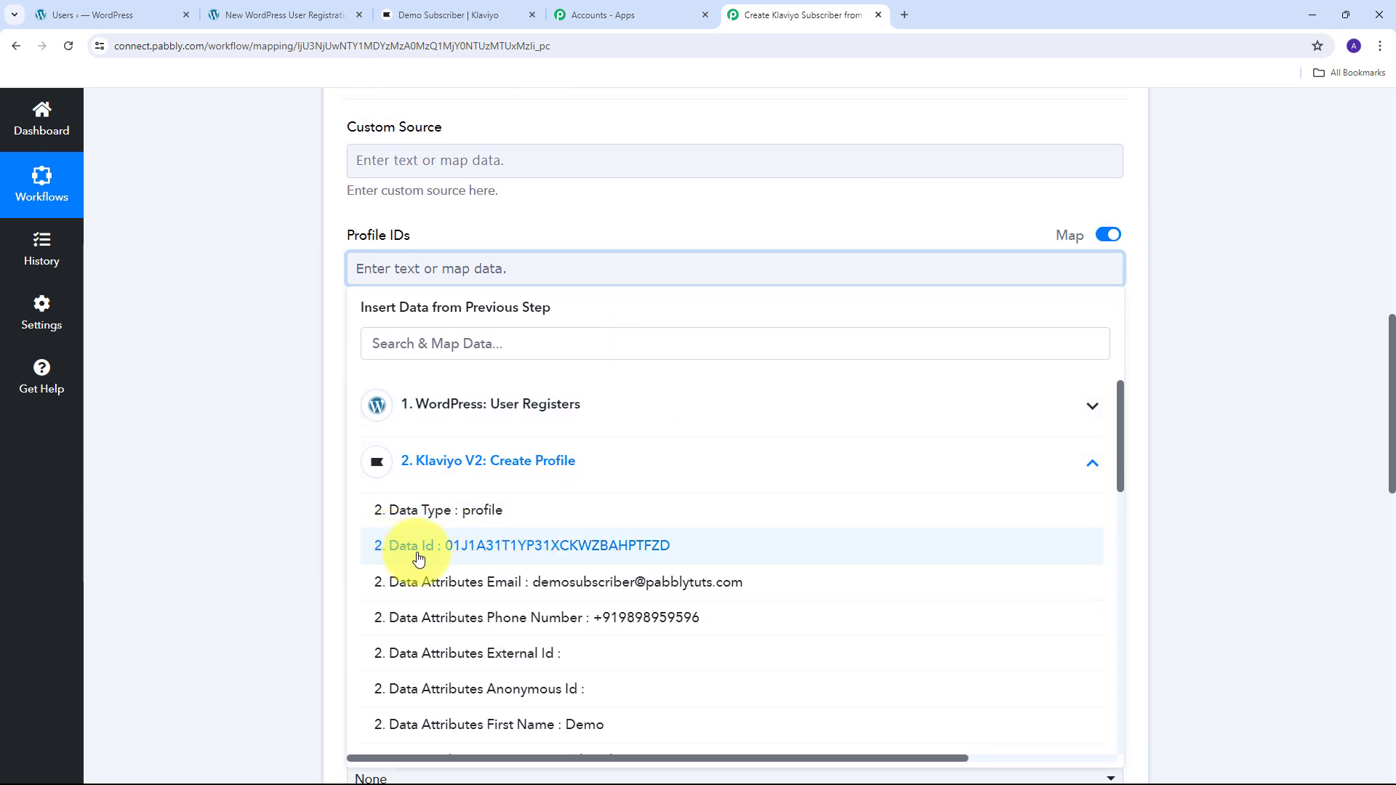
left_click(560, 554)
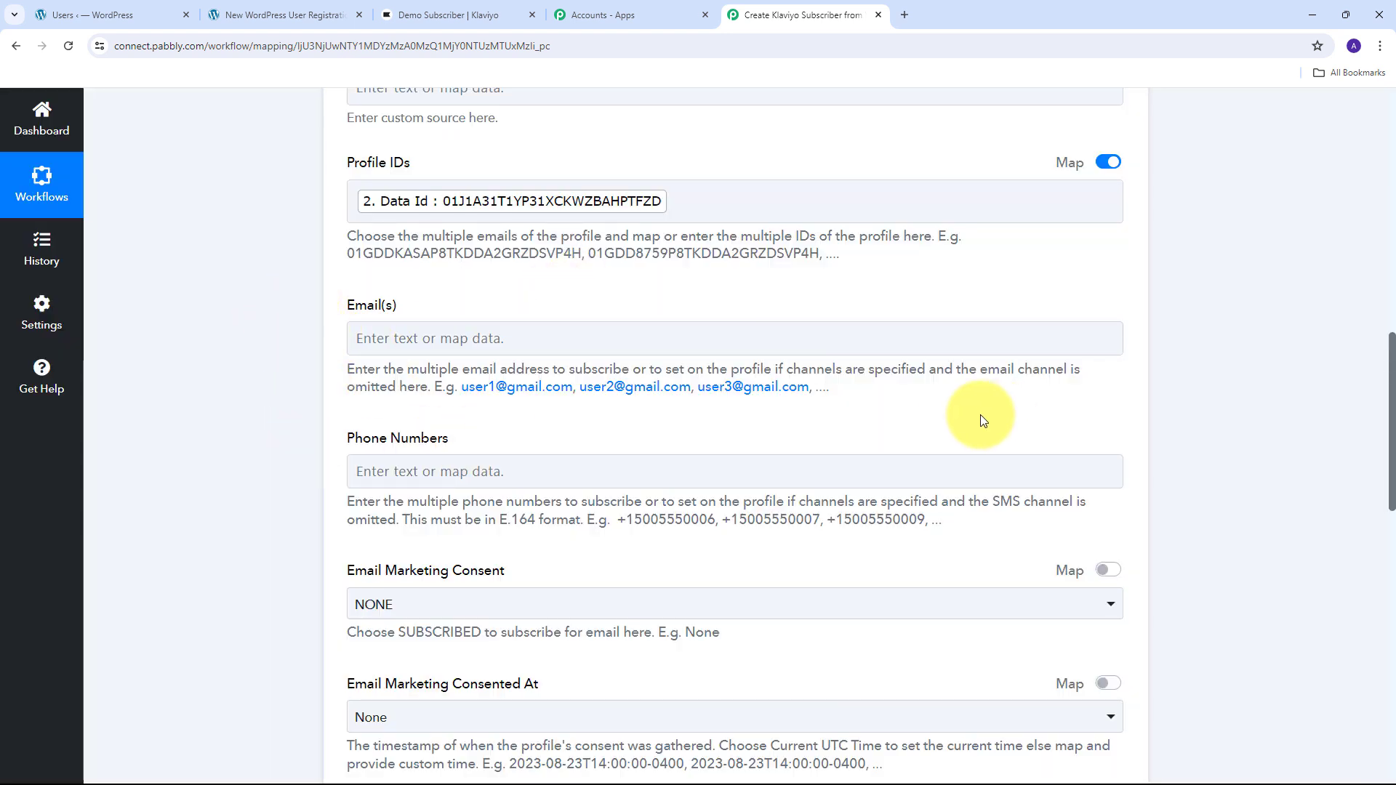
- Map the created profile's email into Email(s) and the WordPress mobile number into Phone Numbers
left_click(360, 335)
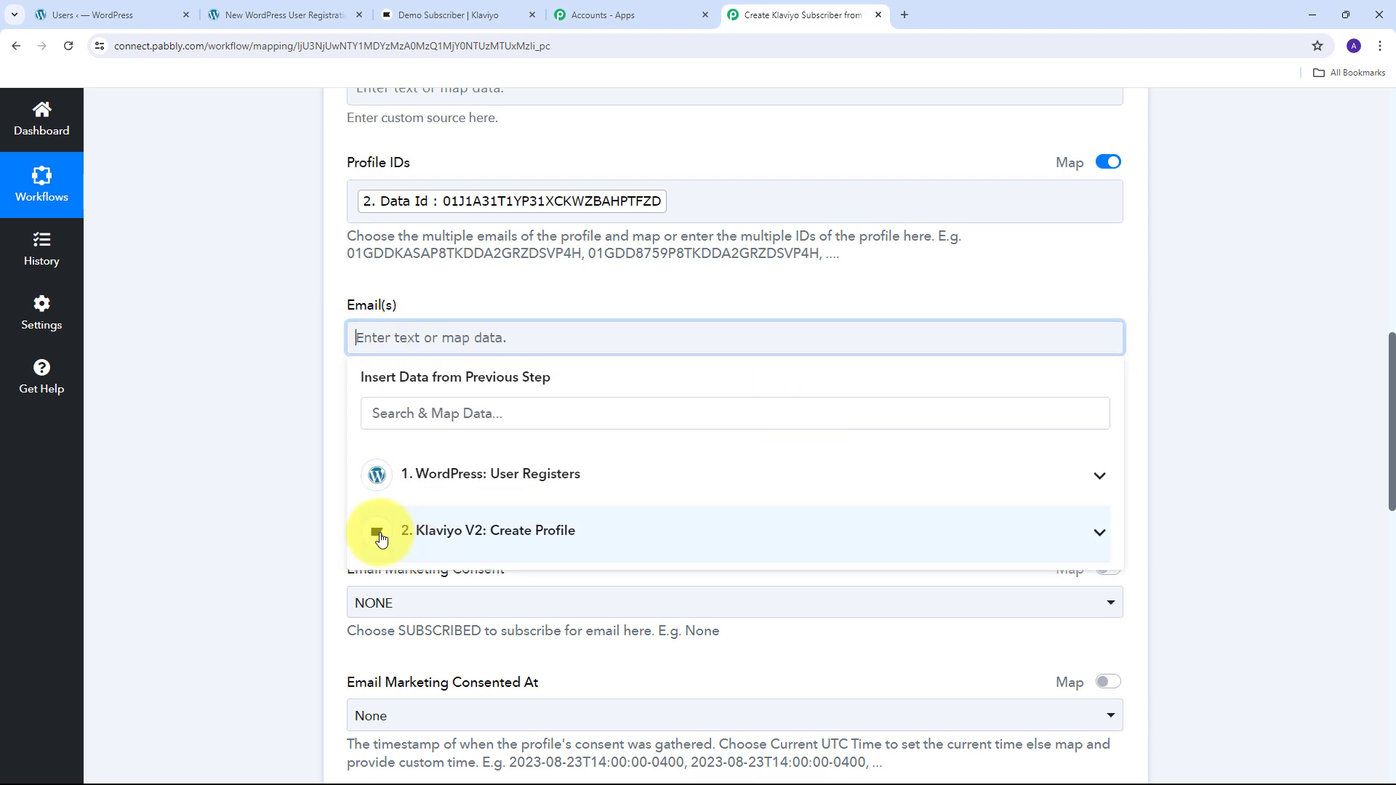
left_click(639, 542)
scroll(581, 553, "down", 2)
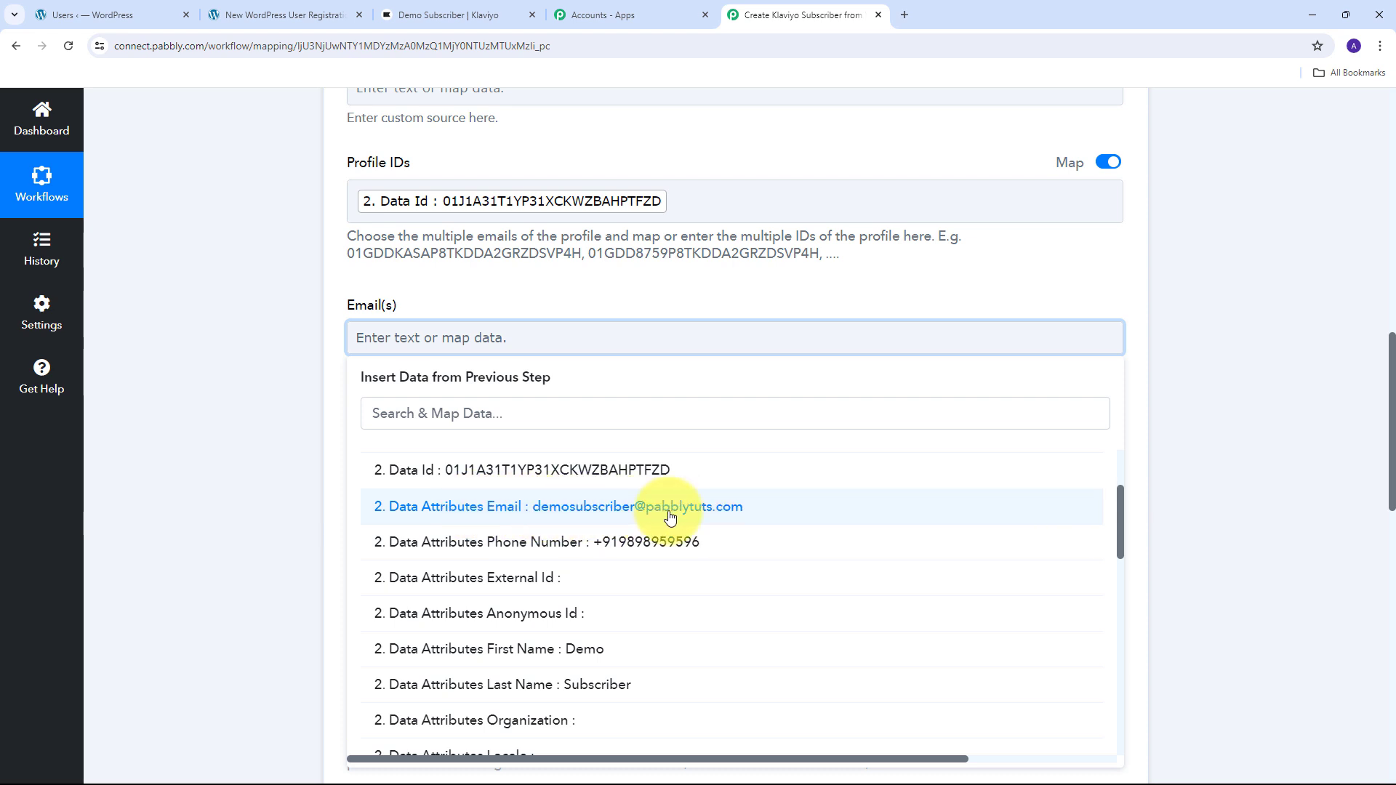
left_click(569, 508)
left_click(491, 266)
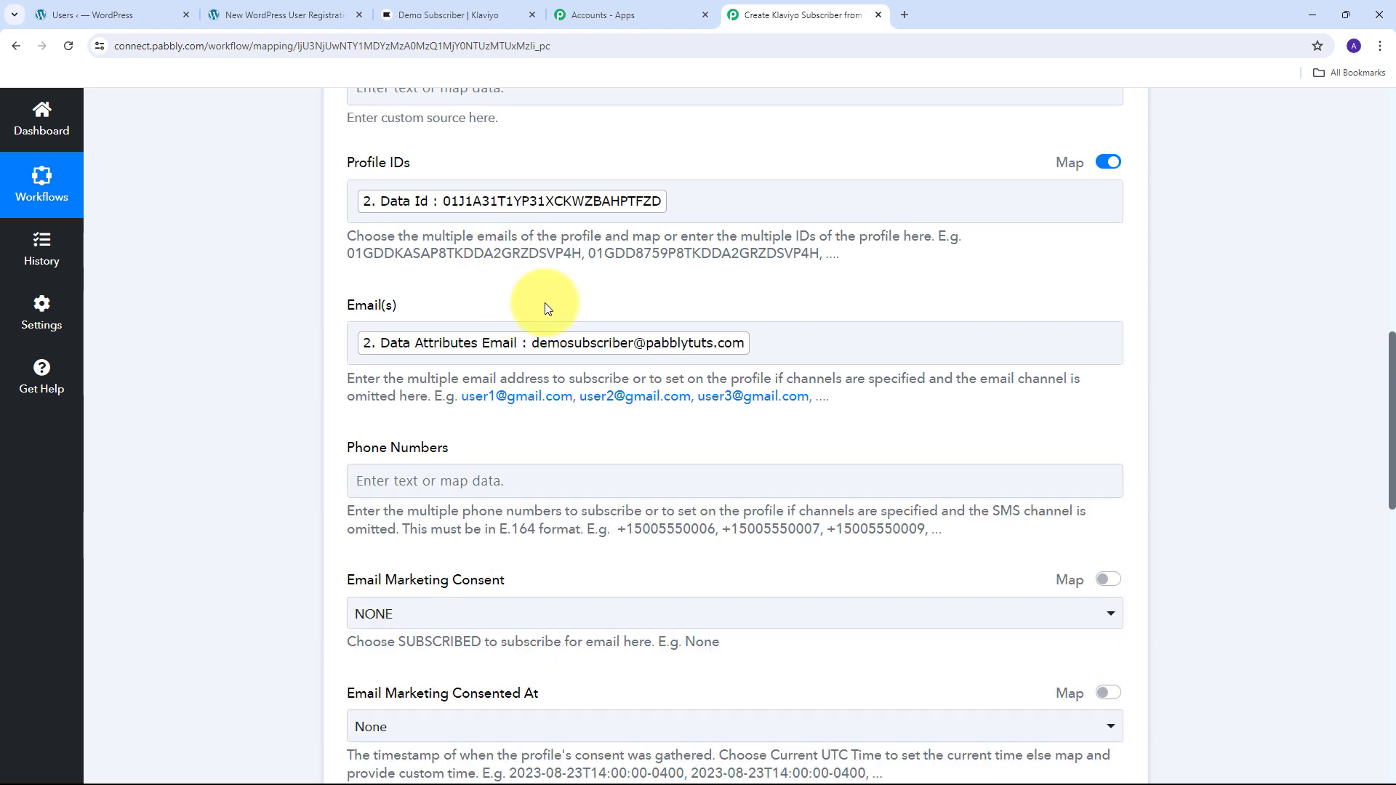
scroll(548, 302, "down", 1)
left_click(426, 408)
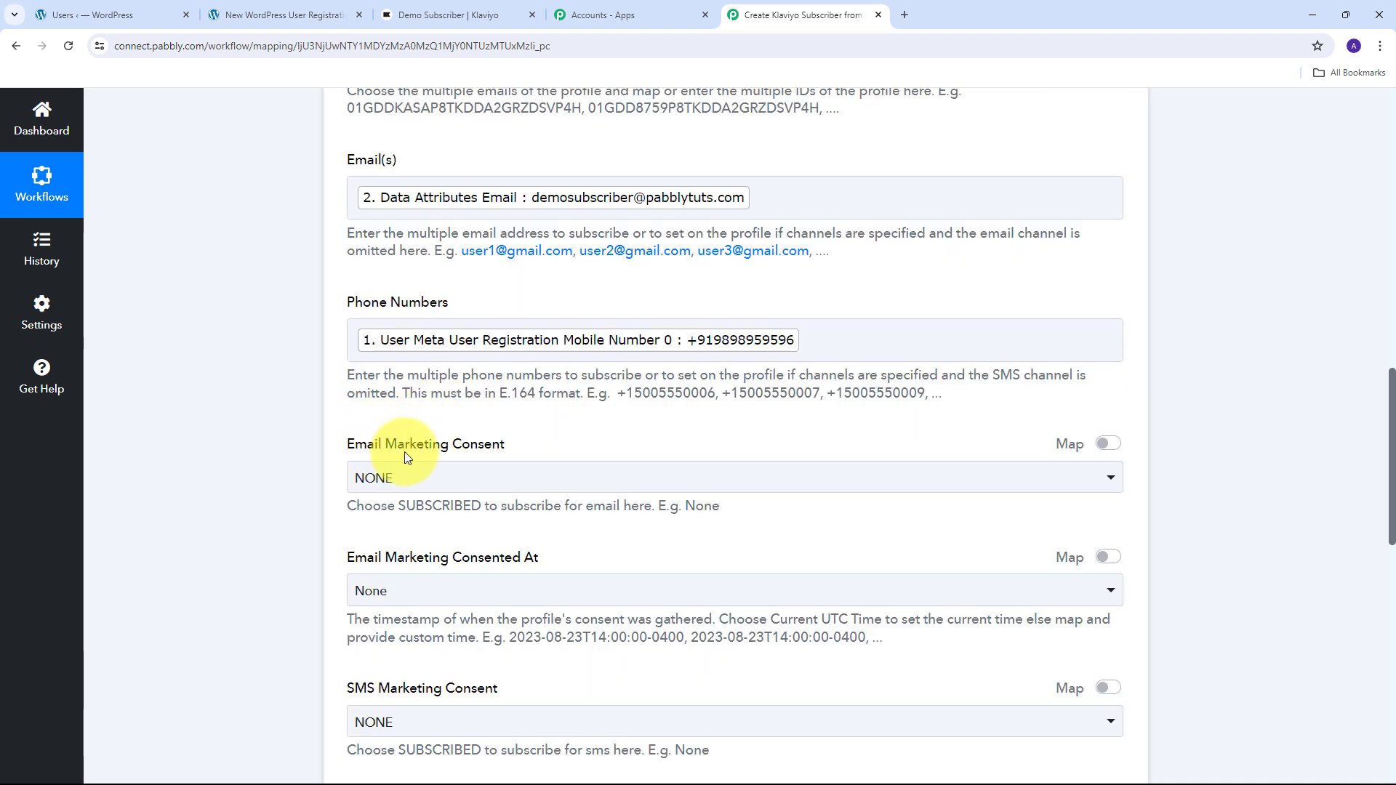
scroll(512, 452, "down", 1)
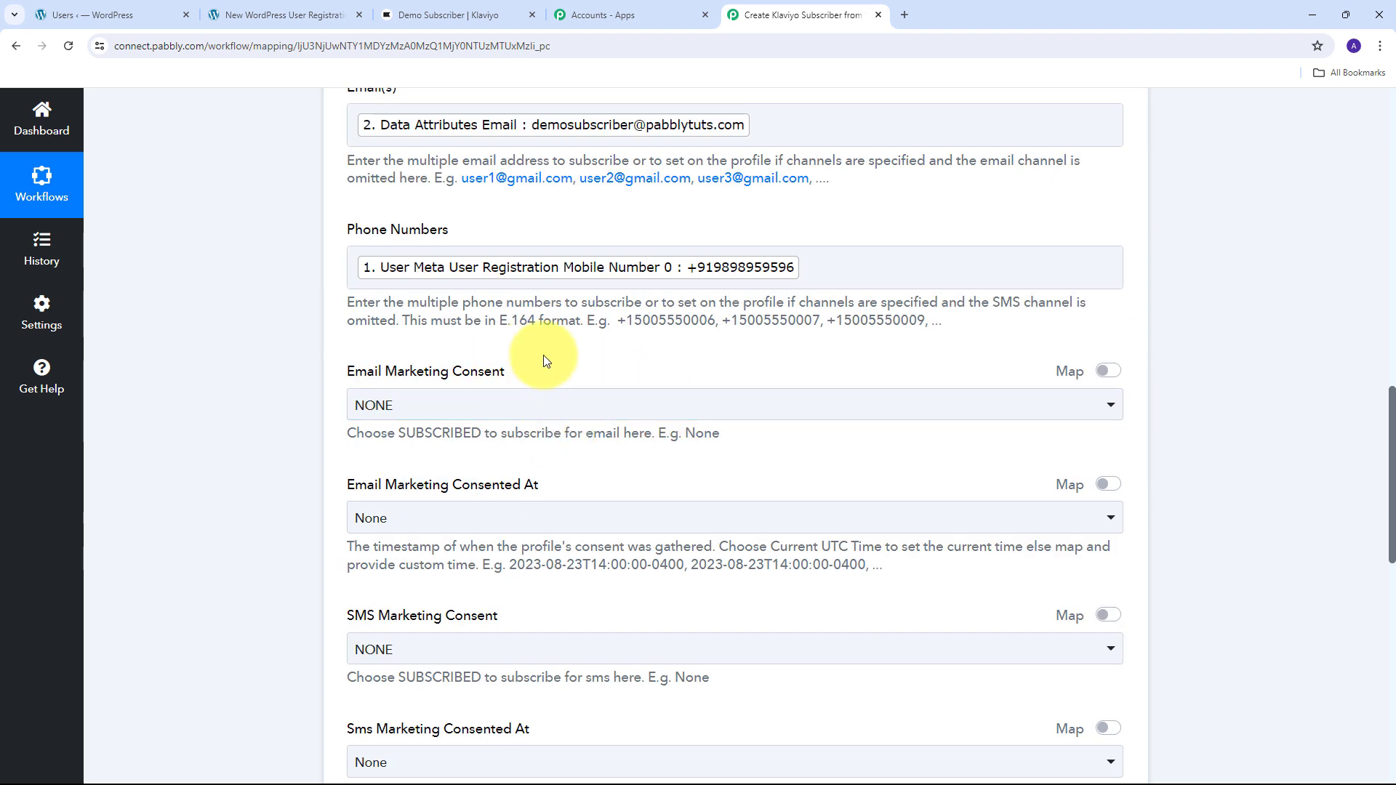
- Set both Email Marketing Consent and SMS Marketing Consent to SUBSCRIBED
left_click(582, 405)
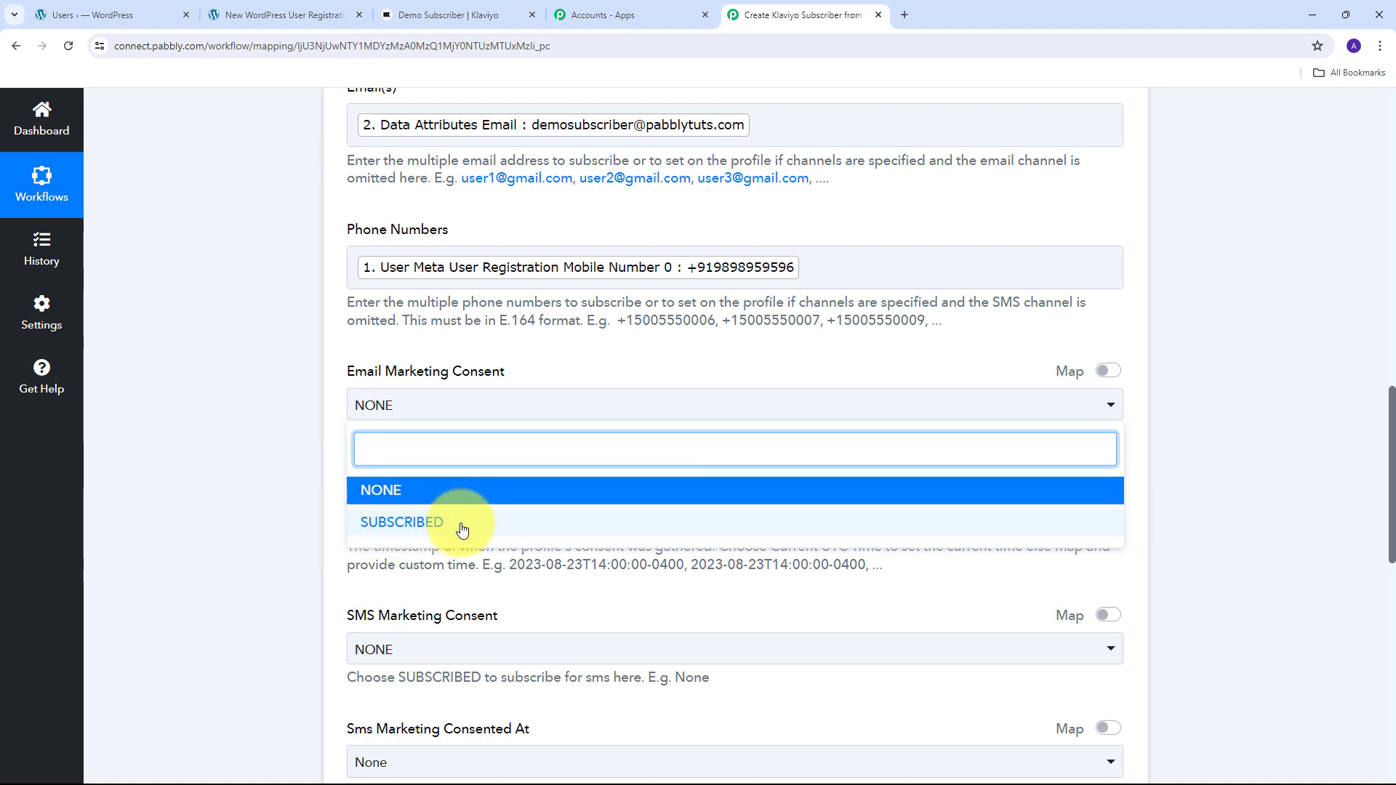
left_click(437, 522)
scroll(607, 254, "down", 3)
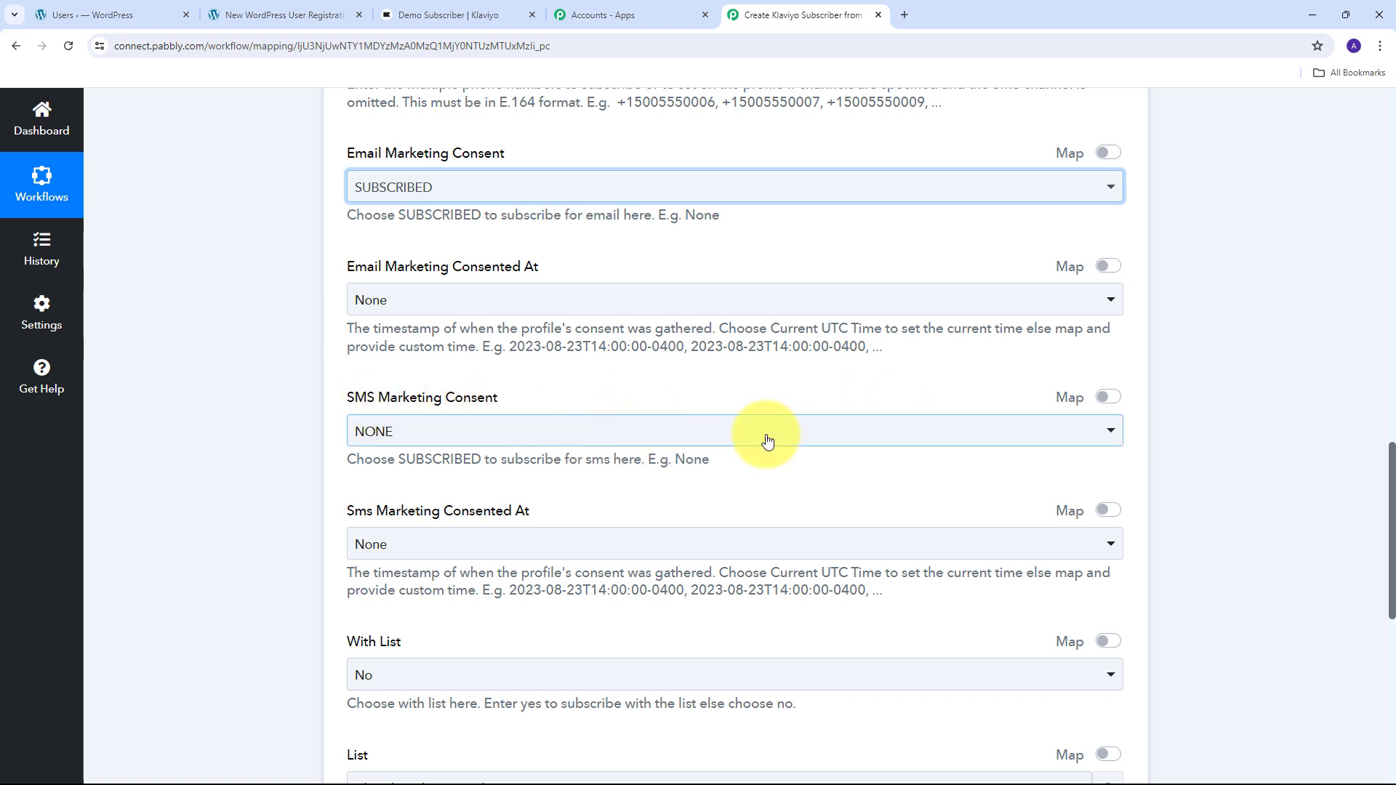
left_click(684, 441)
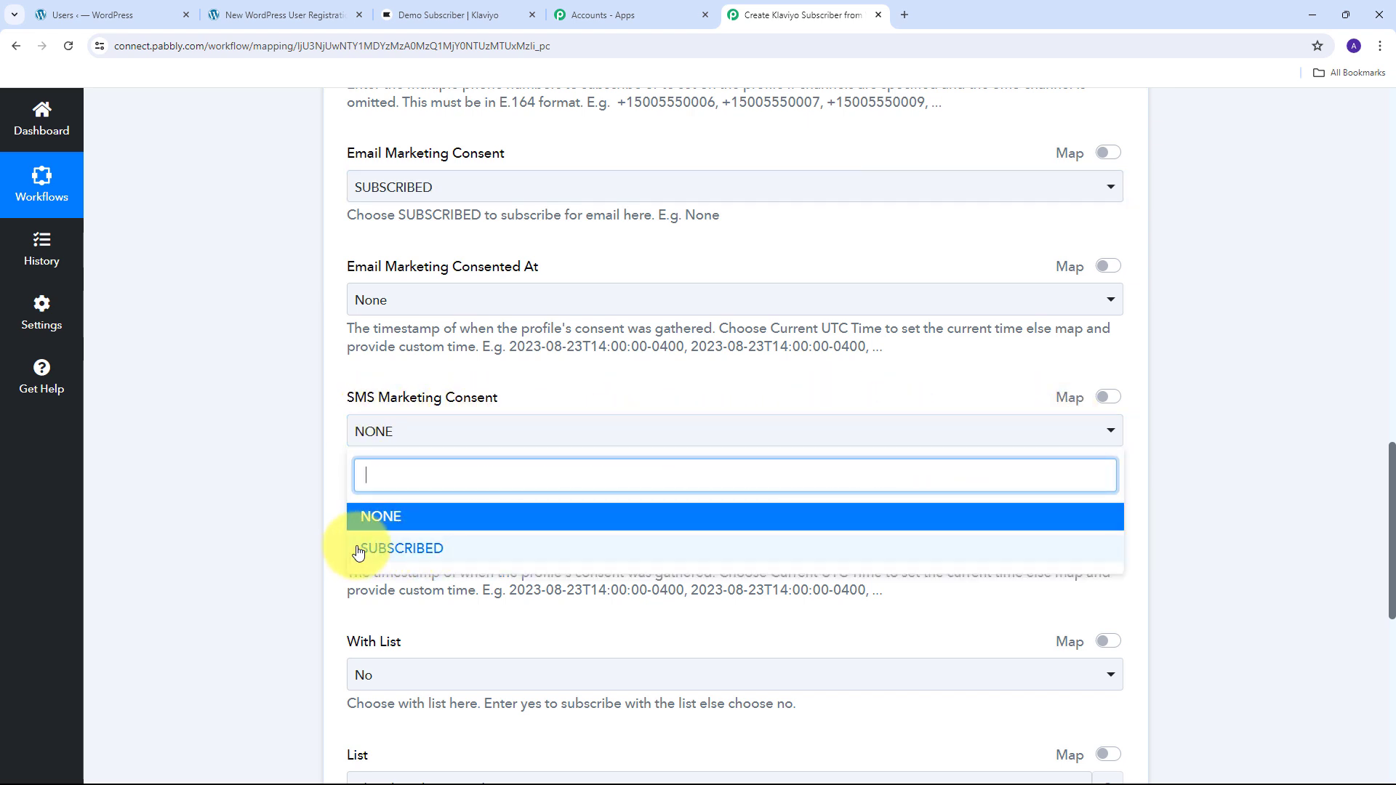
left_click(434, 550)
left_click(499, 375)
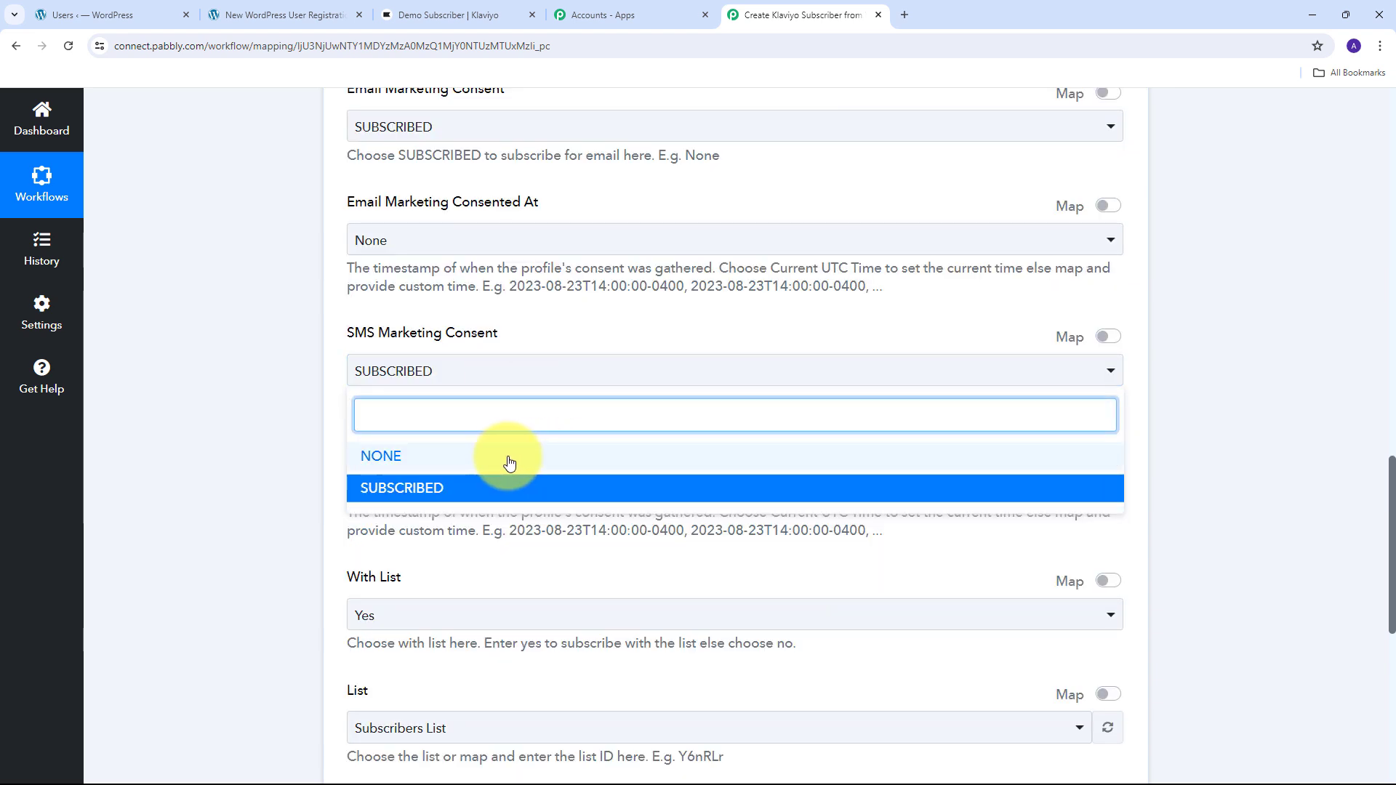
left_click(399, 458)
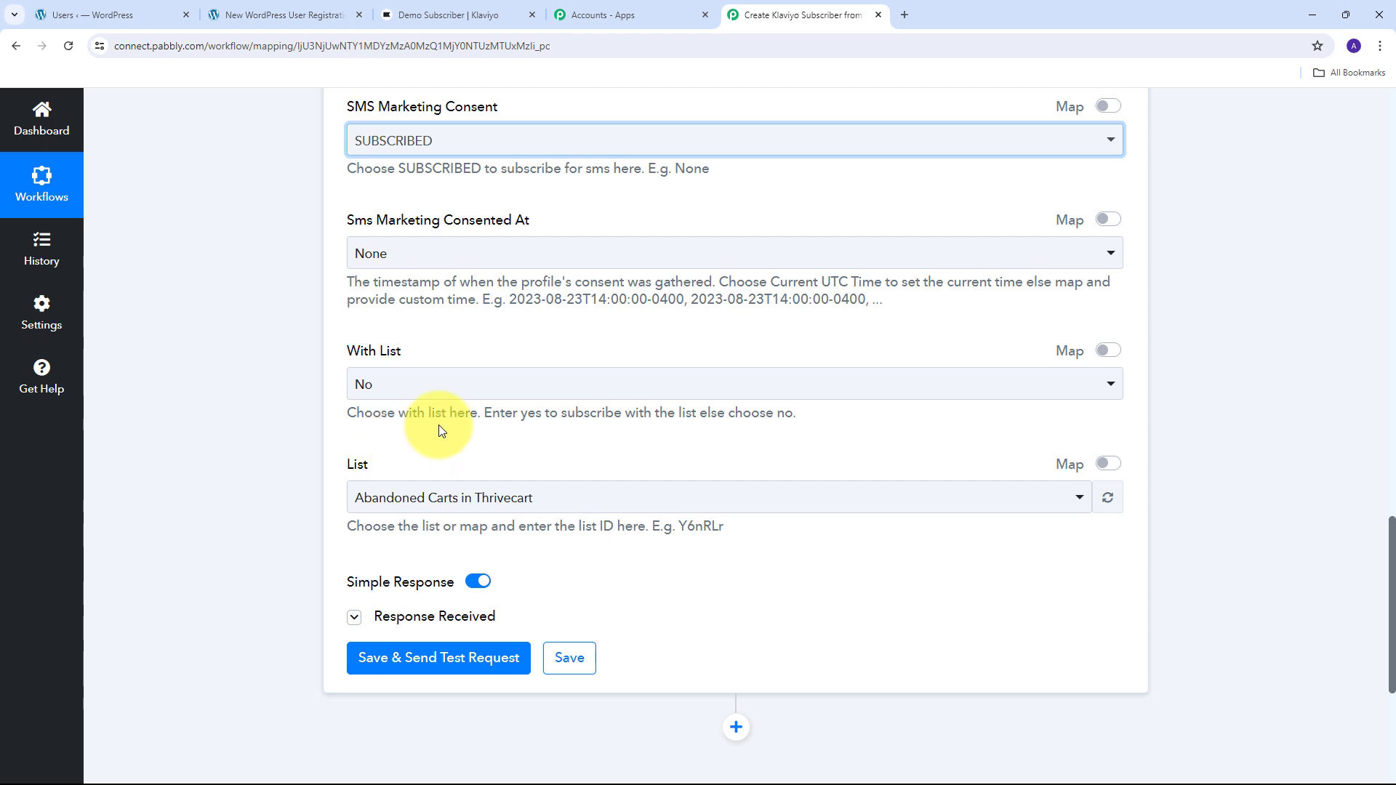
- Set With List to Yes and choose Subscribers List as the list
left_click(624, 384)
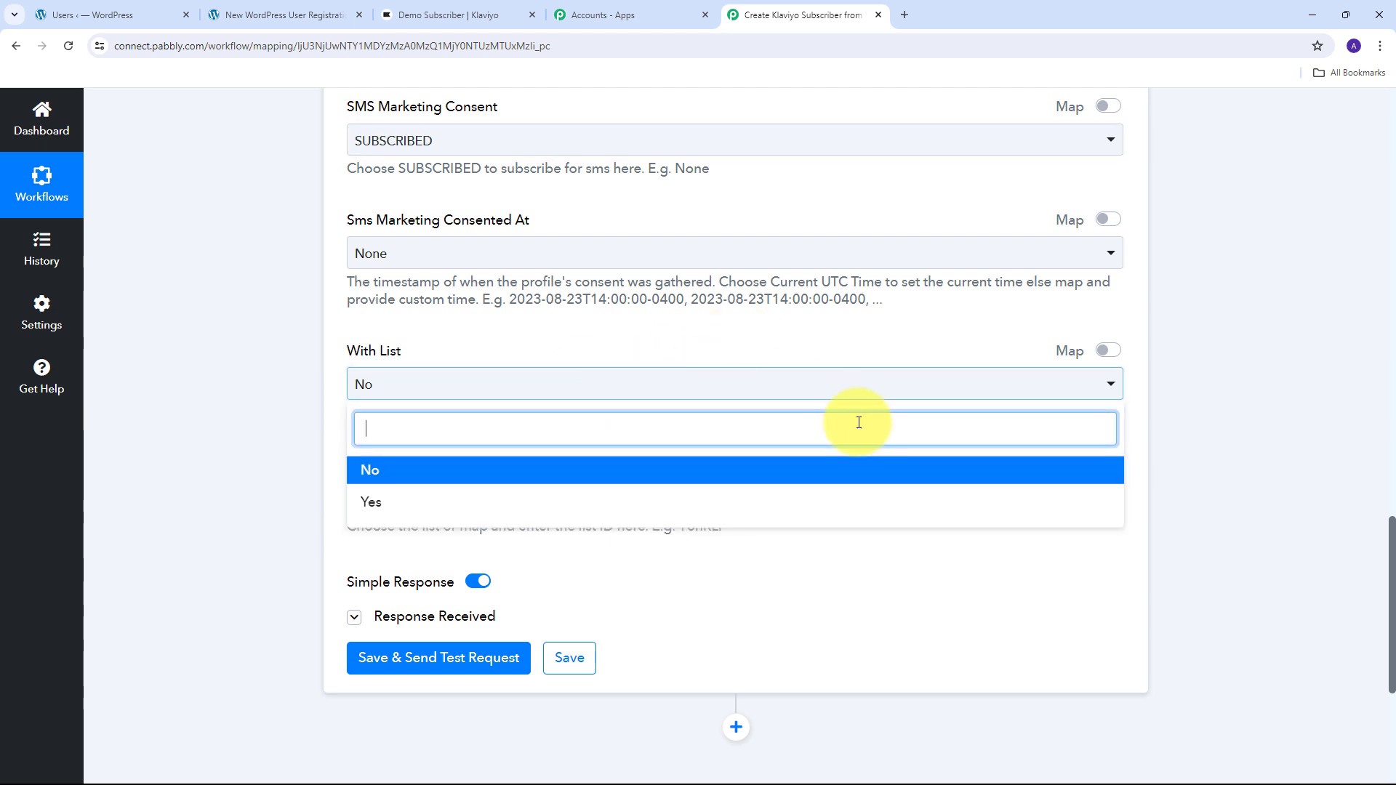
left_click(403, 509)
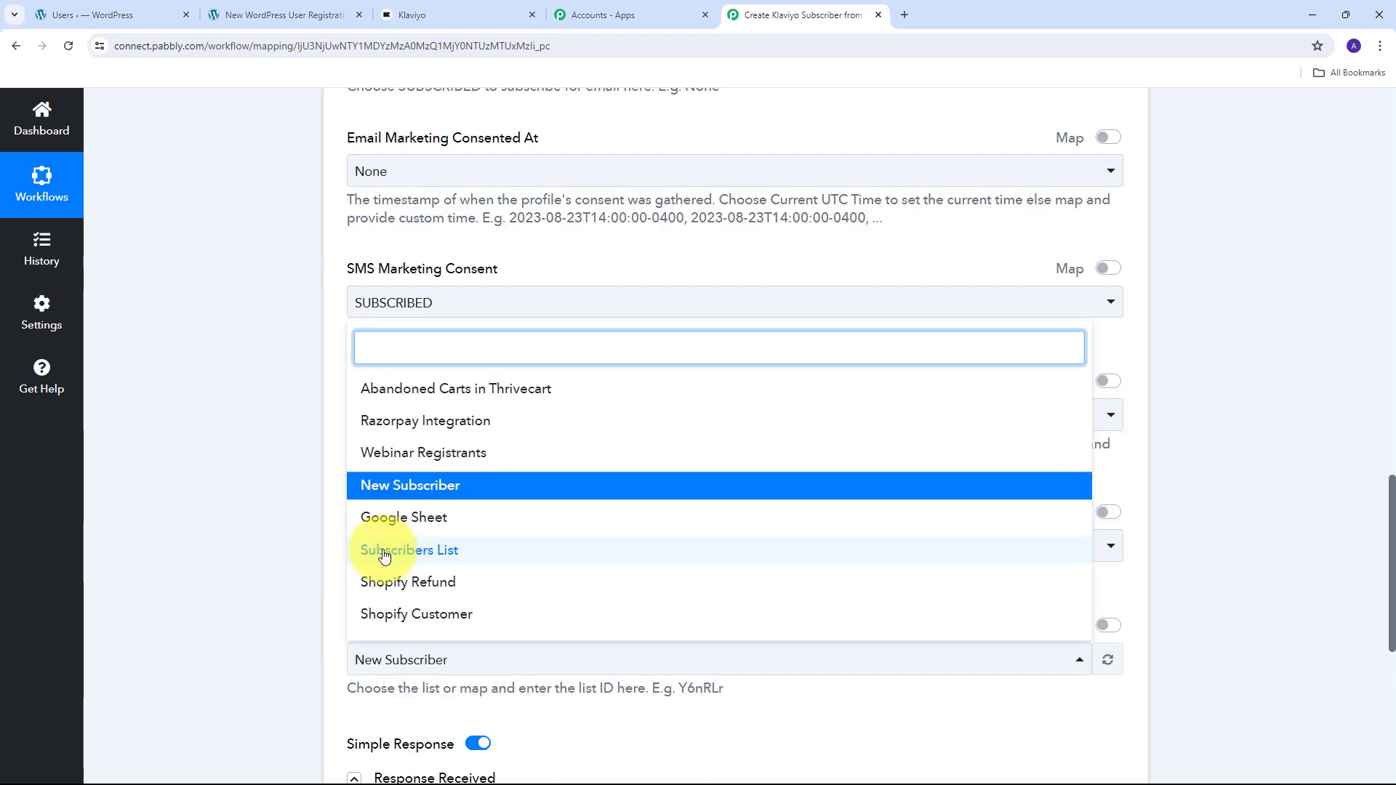
left_click(447, 557)
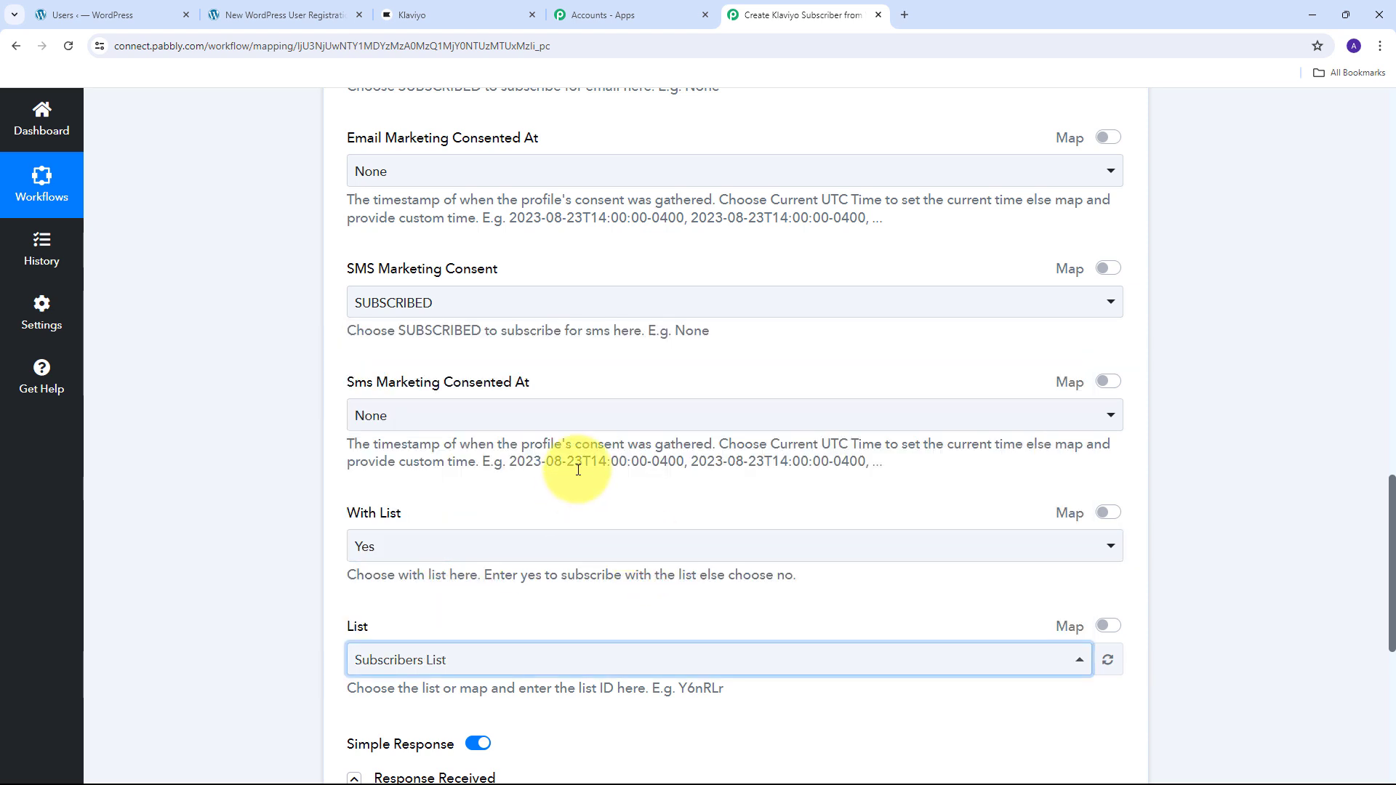
scroll(578, 469, "down", 4)
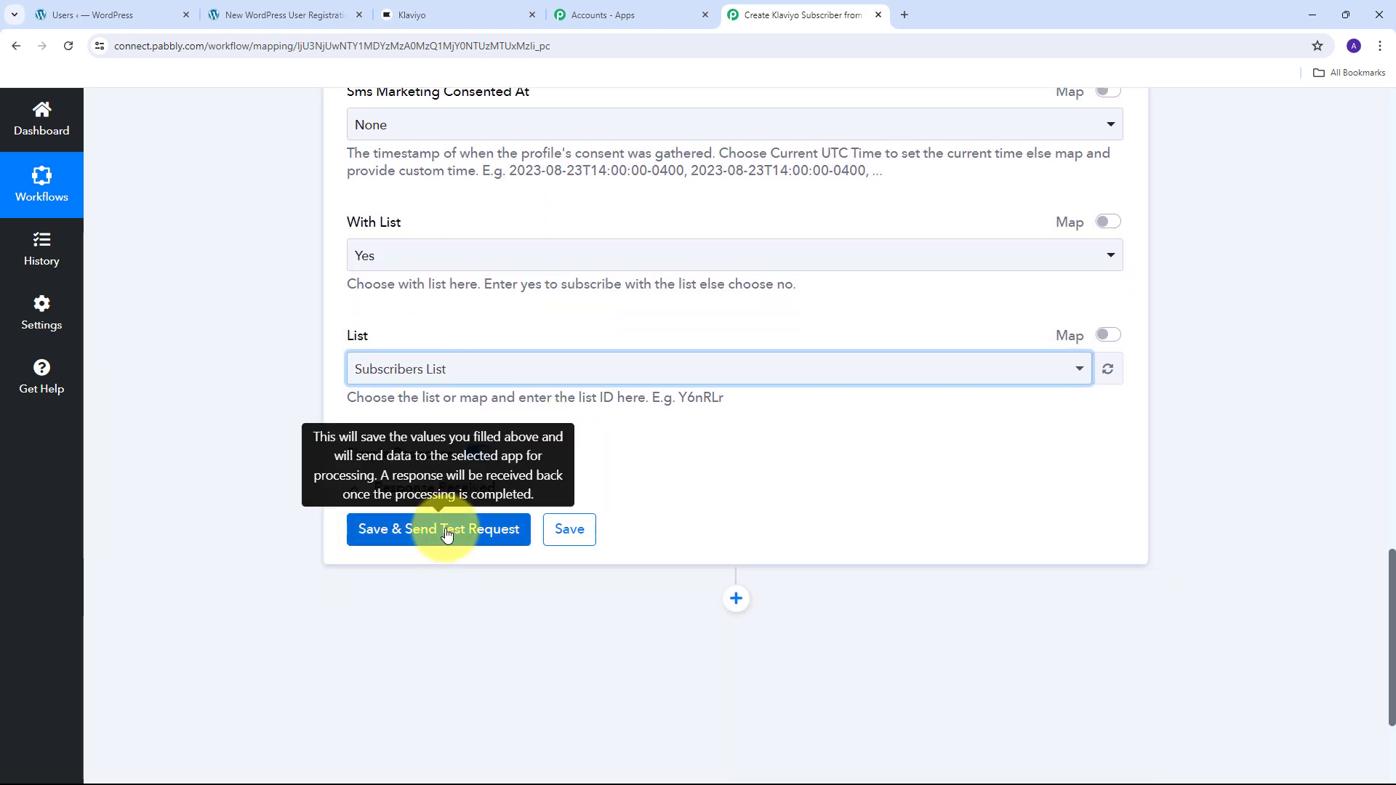
- Save the Klaviyo subscribe step, send a test request, and check for a 202 response
left_click(446, 531)
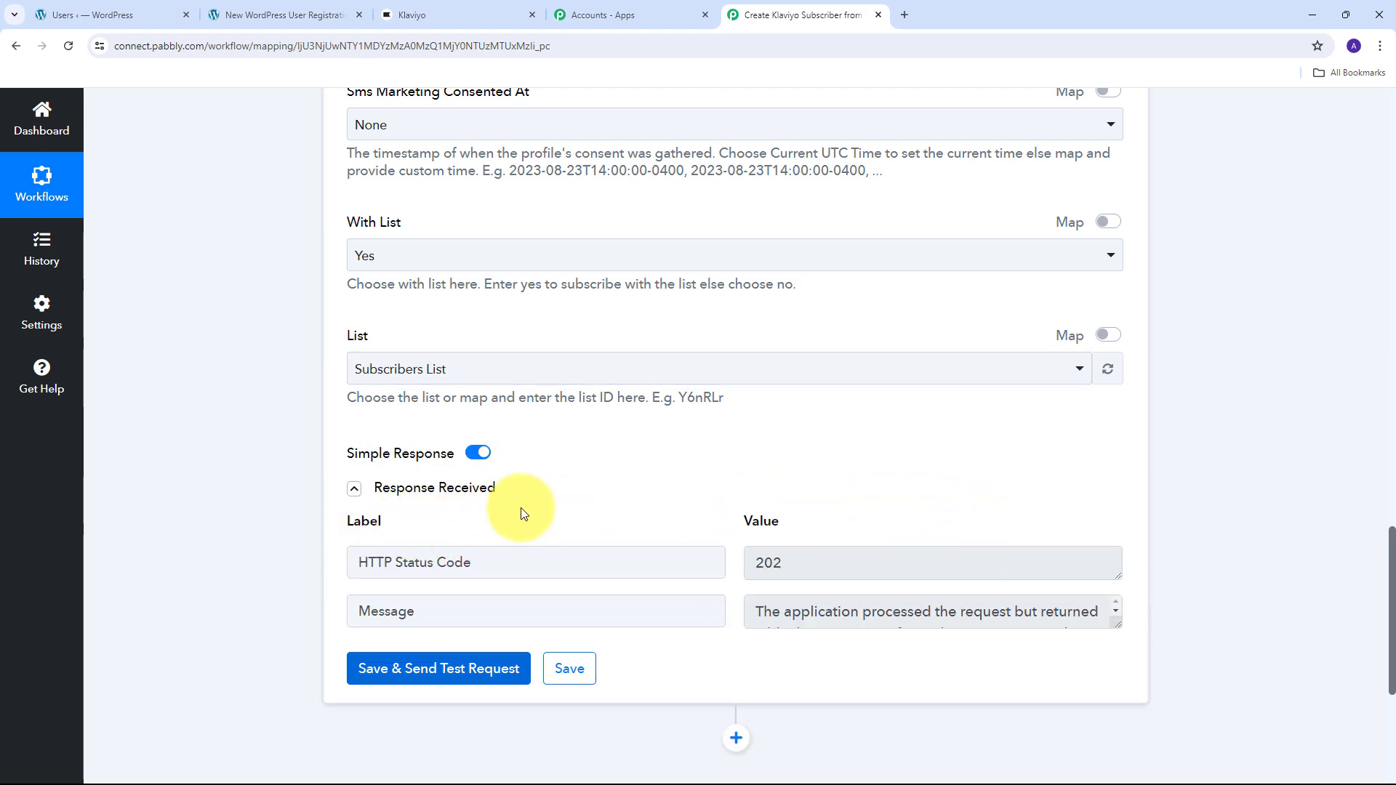
scroll(742, 499, "down", 1)
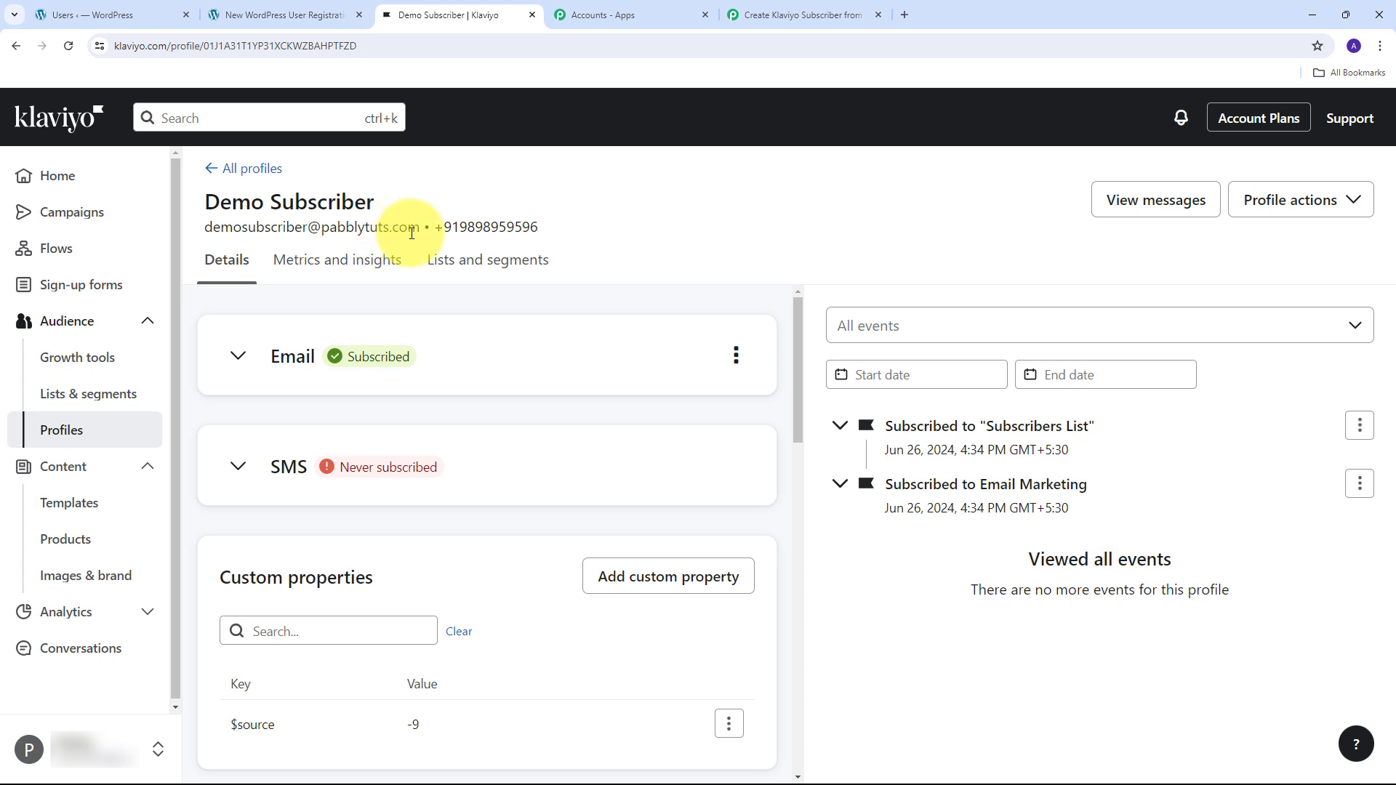
- Review the Klaviyo profile's phone number and Subscribed status, check WordPress users, then return to the Pabbly workflow
left_click_drag(436, 226, 574, 224)
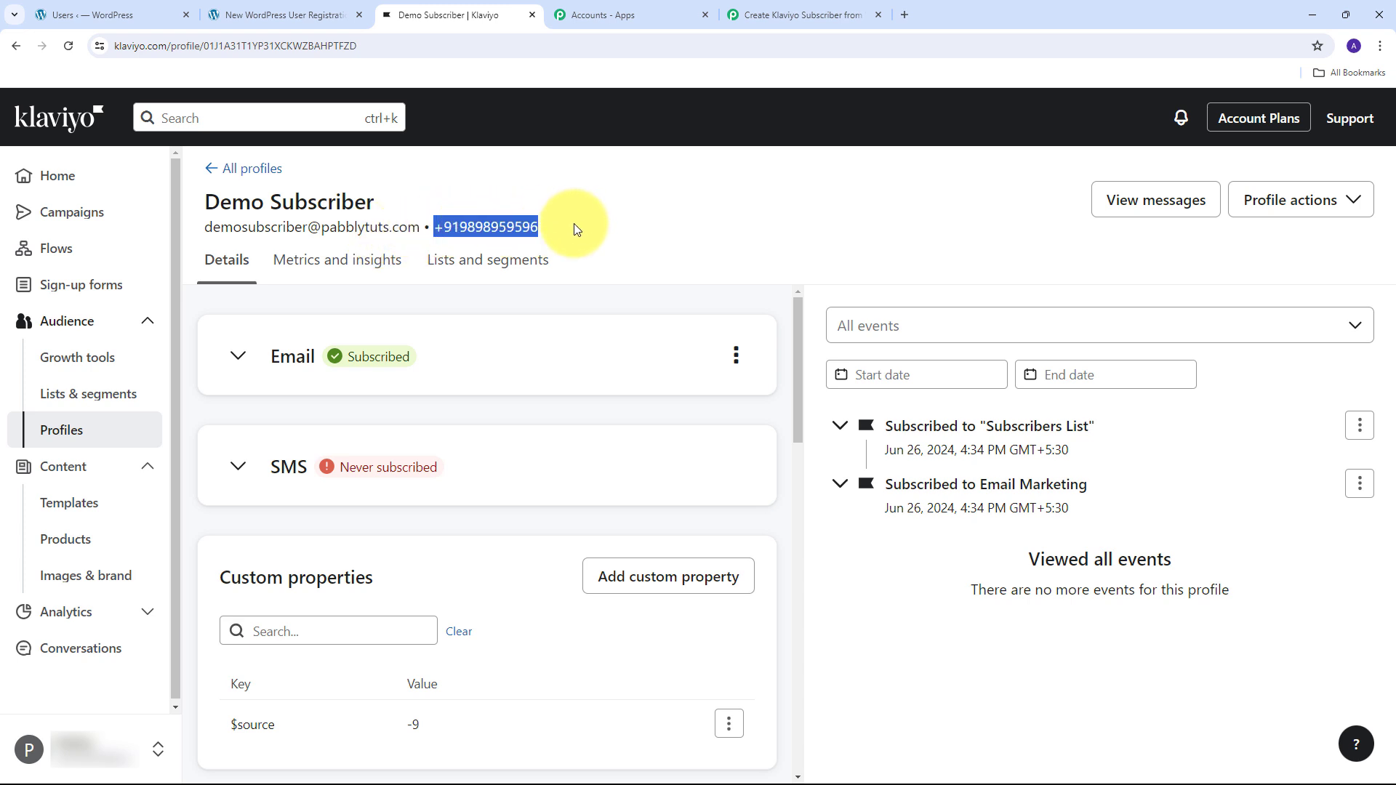
left_click(362, 314)
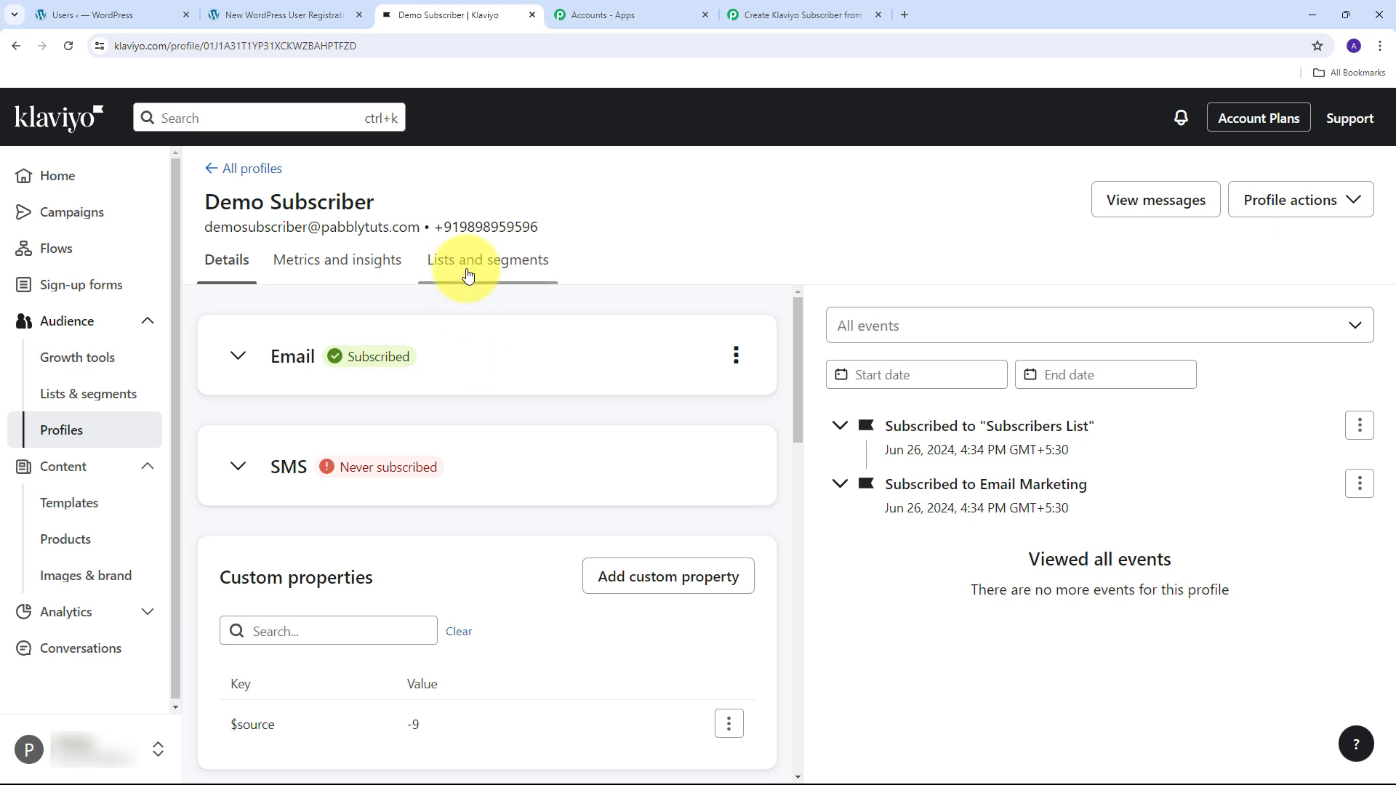
left_click(103, 13)
left_click(475, 19)
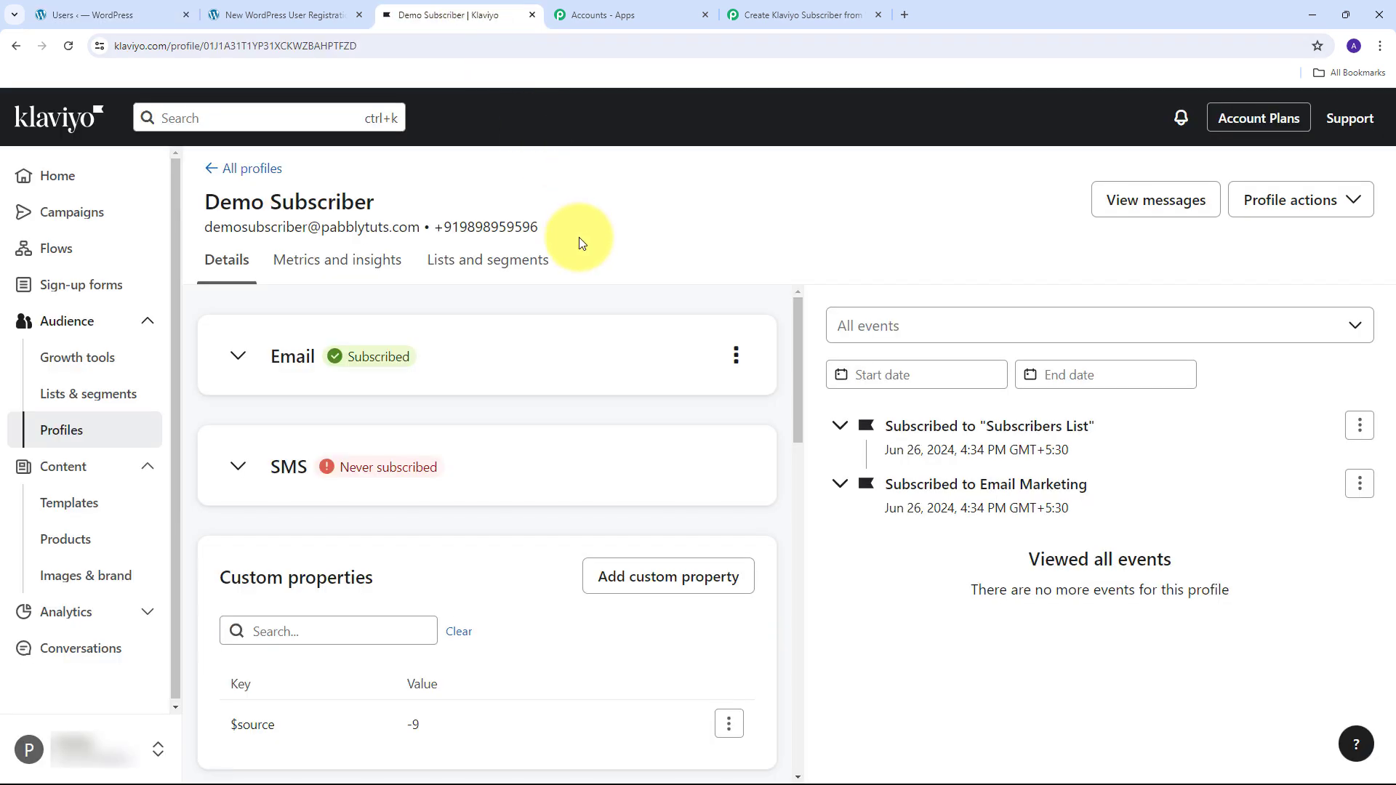
left_click(785, 14)
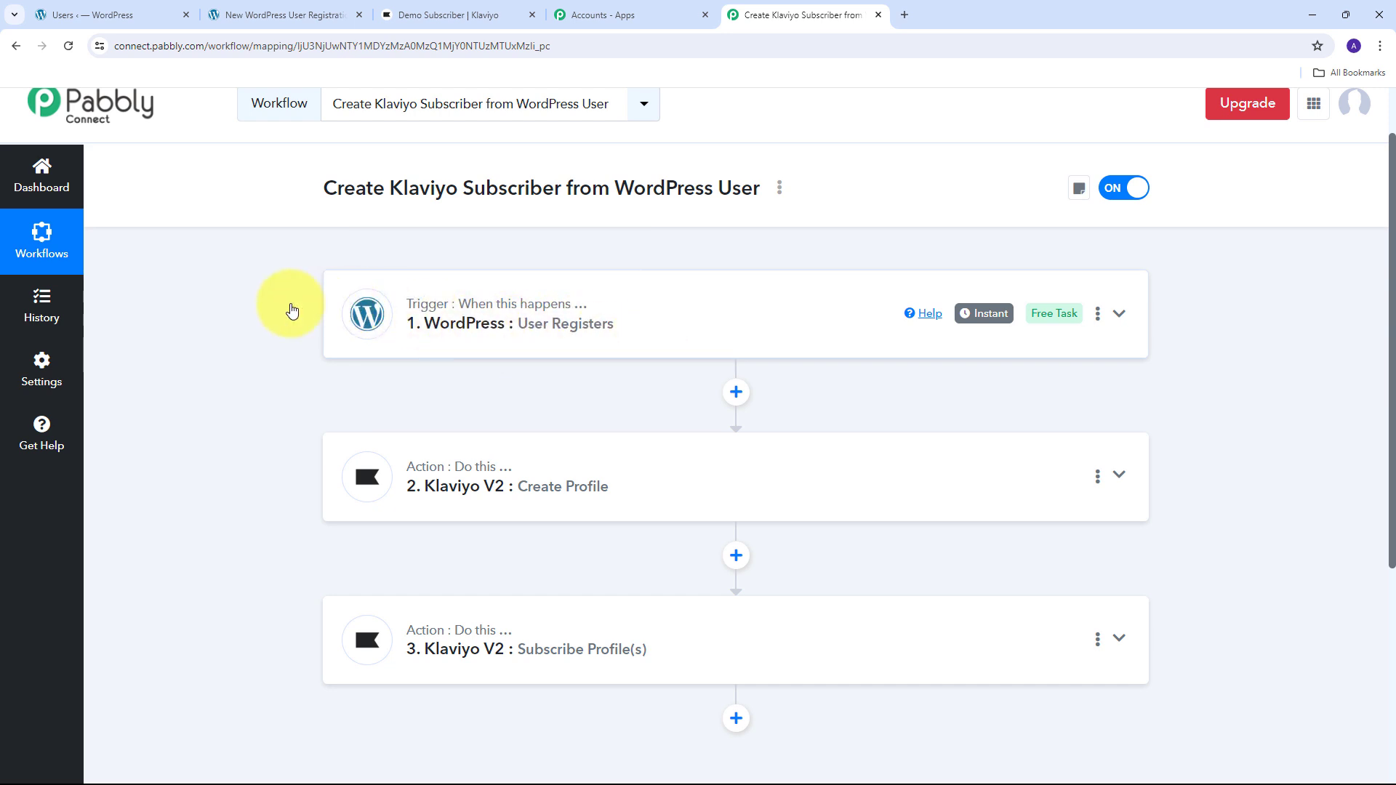
scroll(276, 302, "down", 1)
scroll(266, 300, "down", 1)
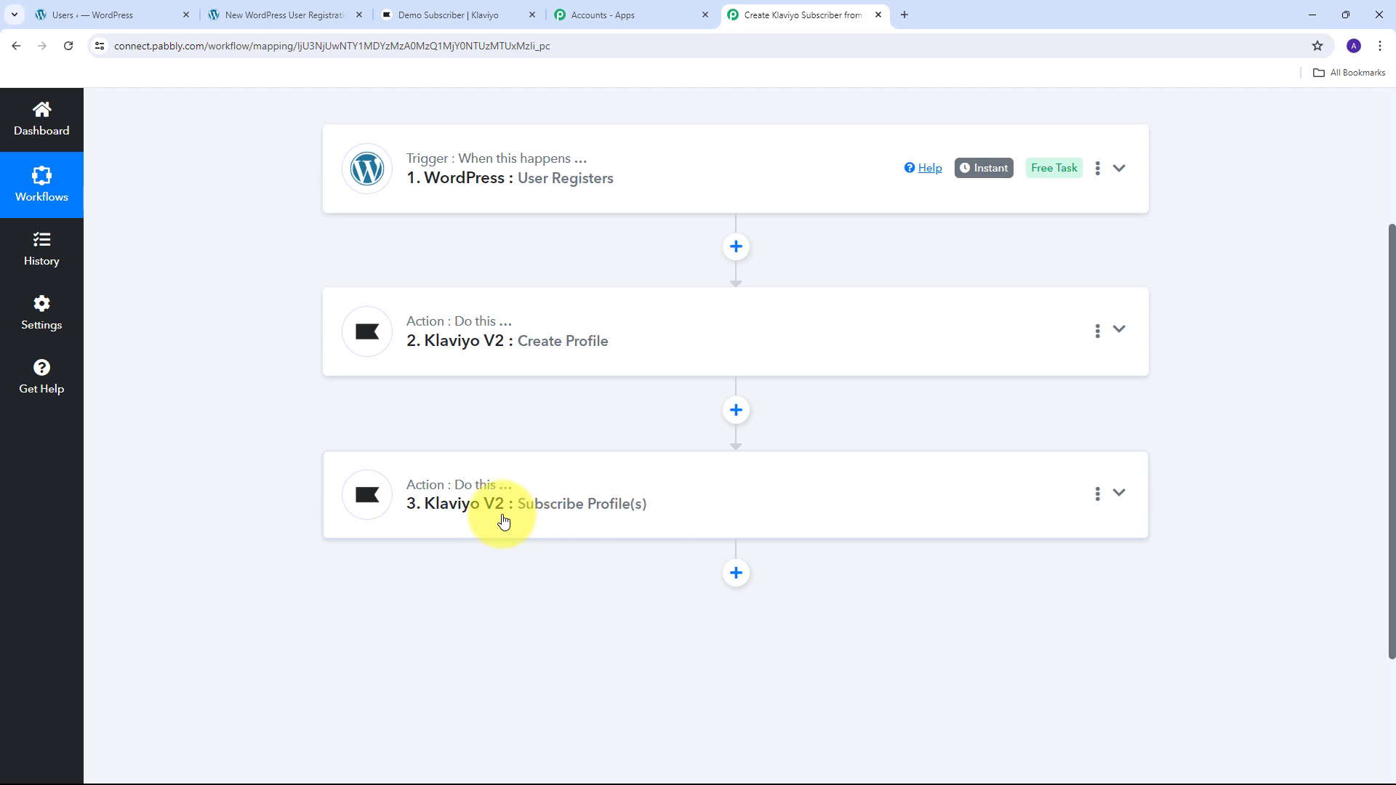
scroll(218, 499, "up", 4)
scroll(221, 448, "down", 2)
scroll(221, 448, "down", 1)
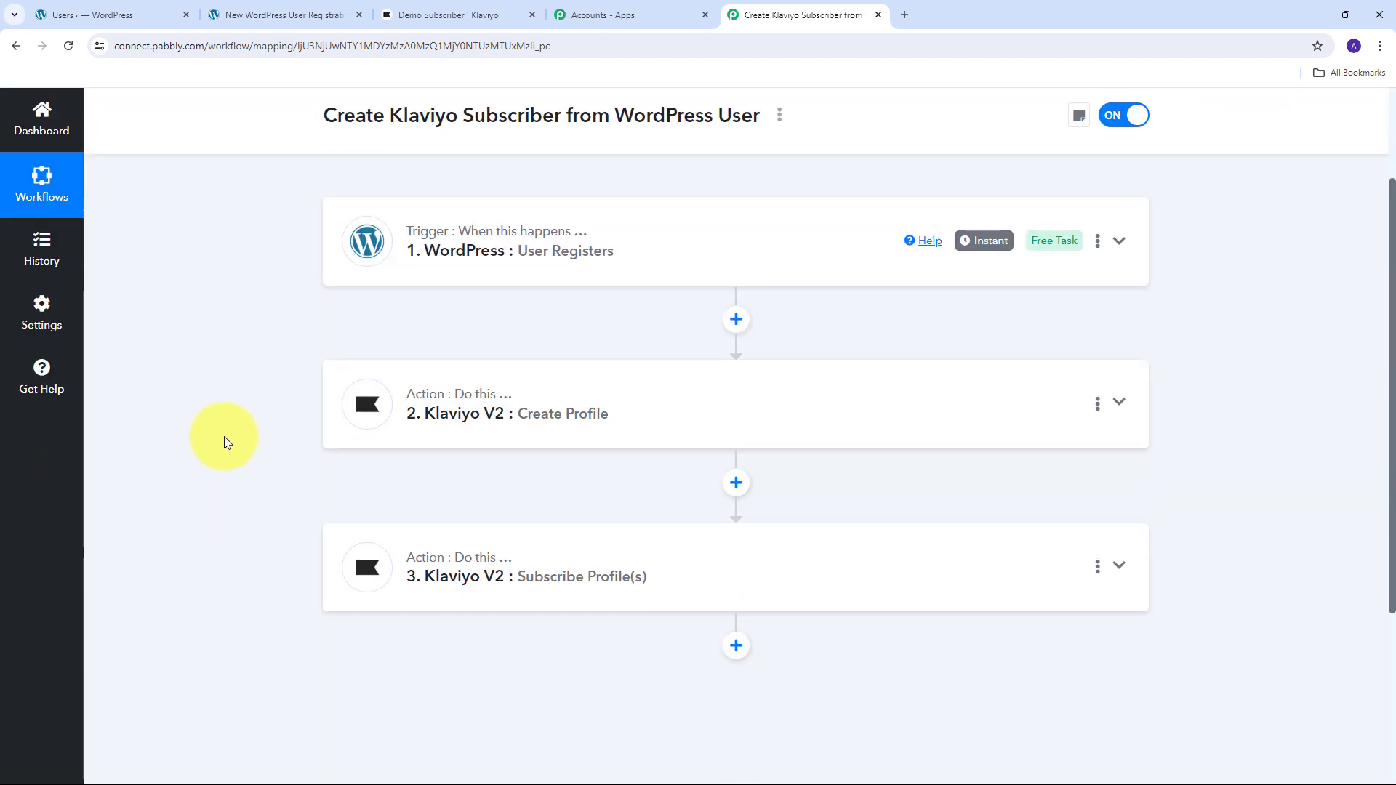